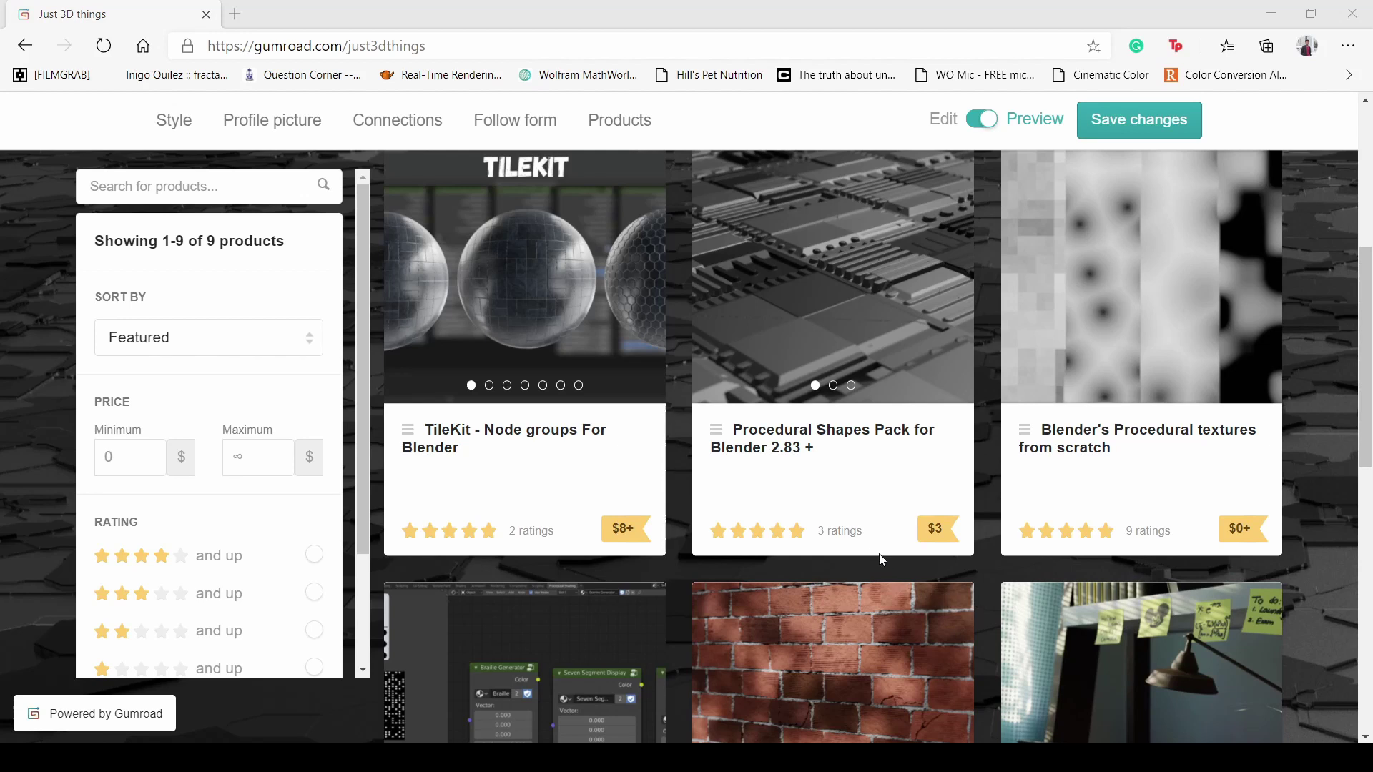
Open the TileKit - Node groups For Blender product page and compare the TileKit and TileKit + Demos versions.
left_click(592, 380)
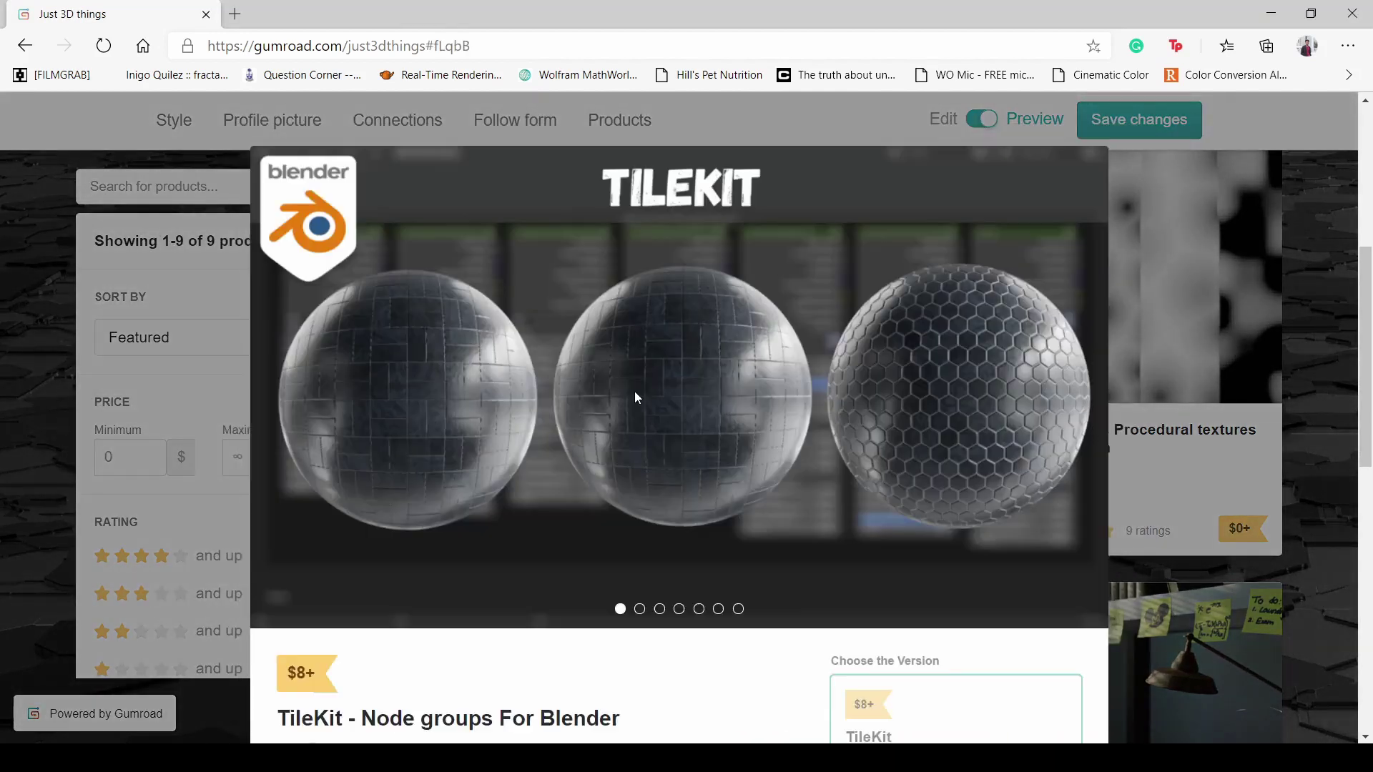
scroll(823, 363, "down", 1)
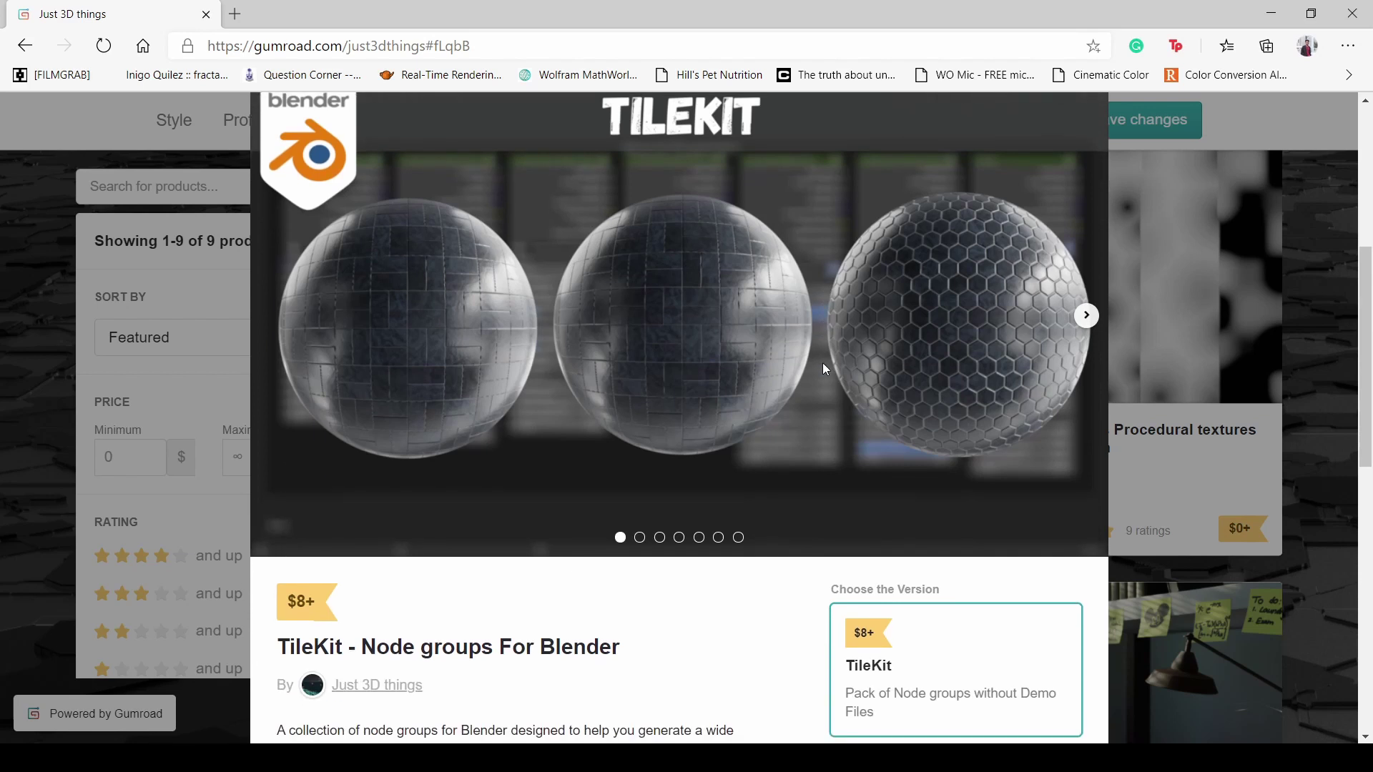
scroll(822, 363, "down", 3)
scroll(969, 509, "down", 1)
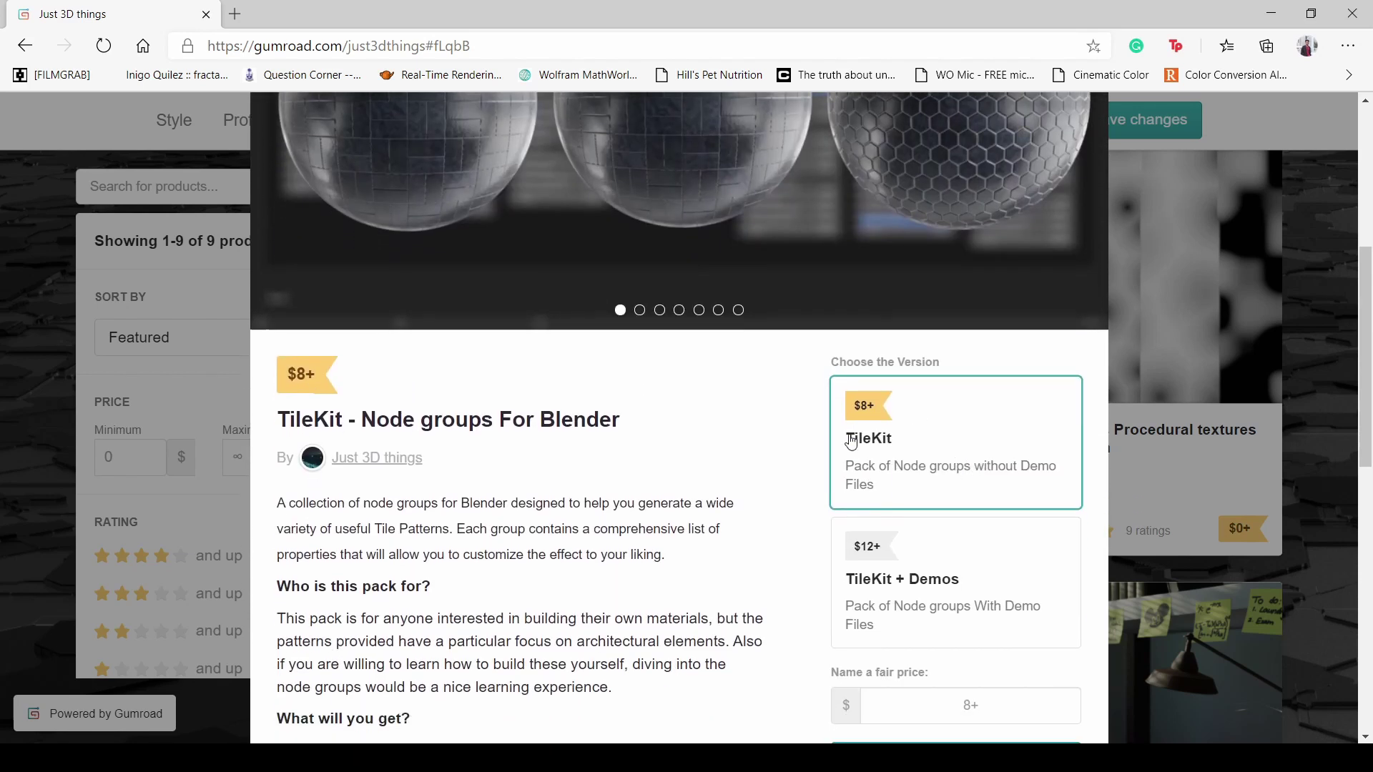
left_click(979, 608)
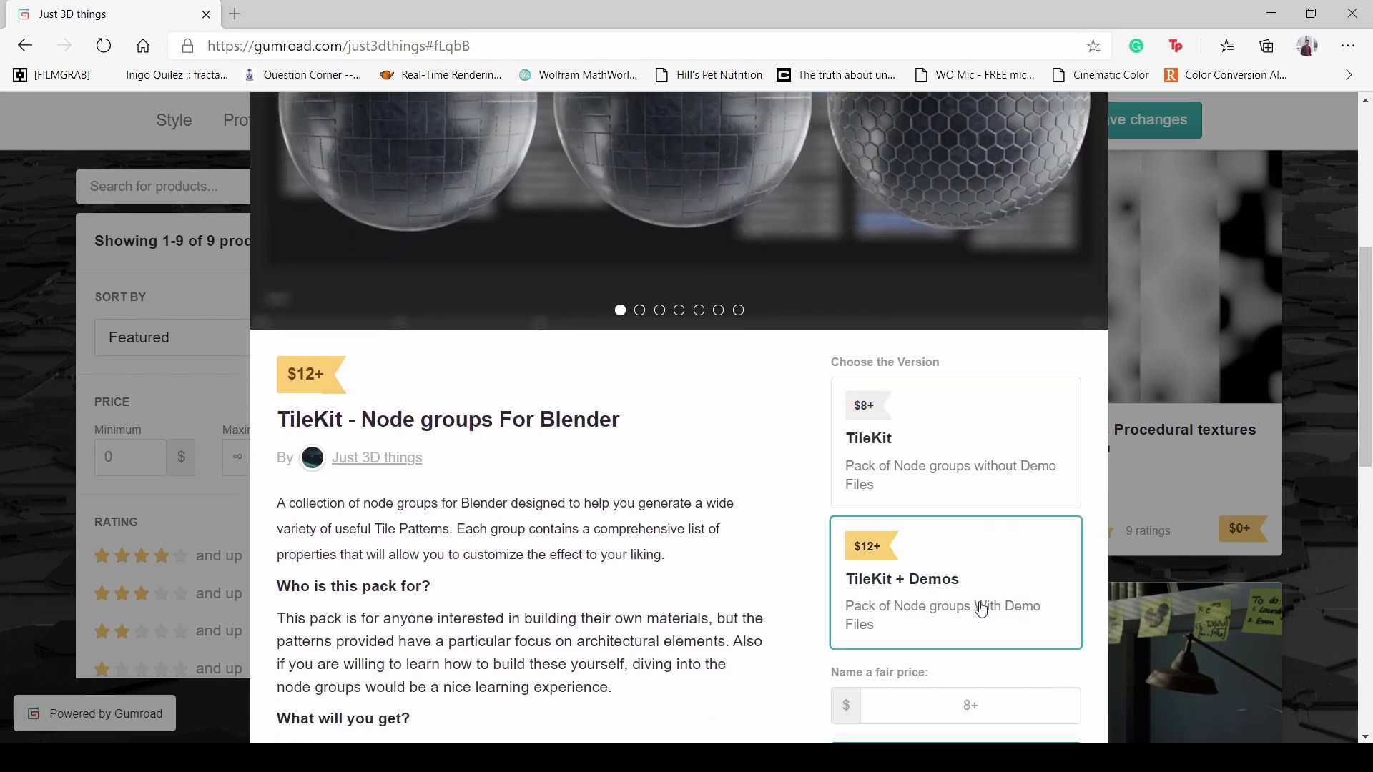
left_click(977, 482)
left_click(971, 604)
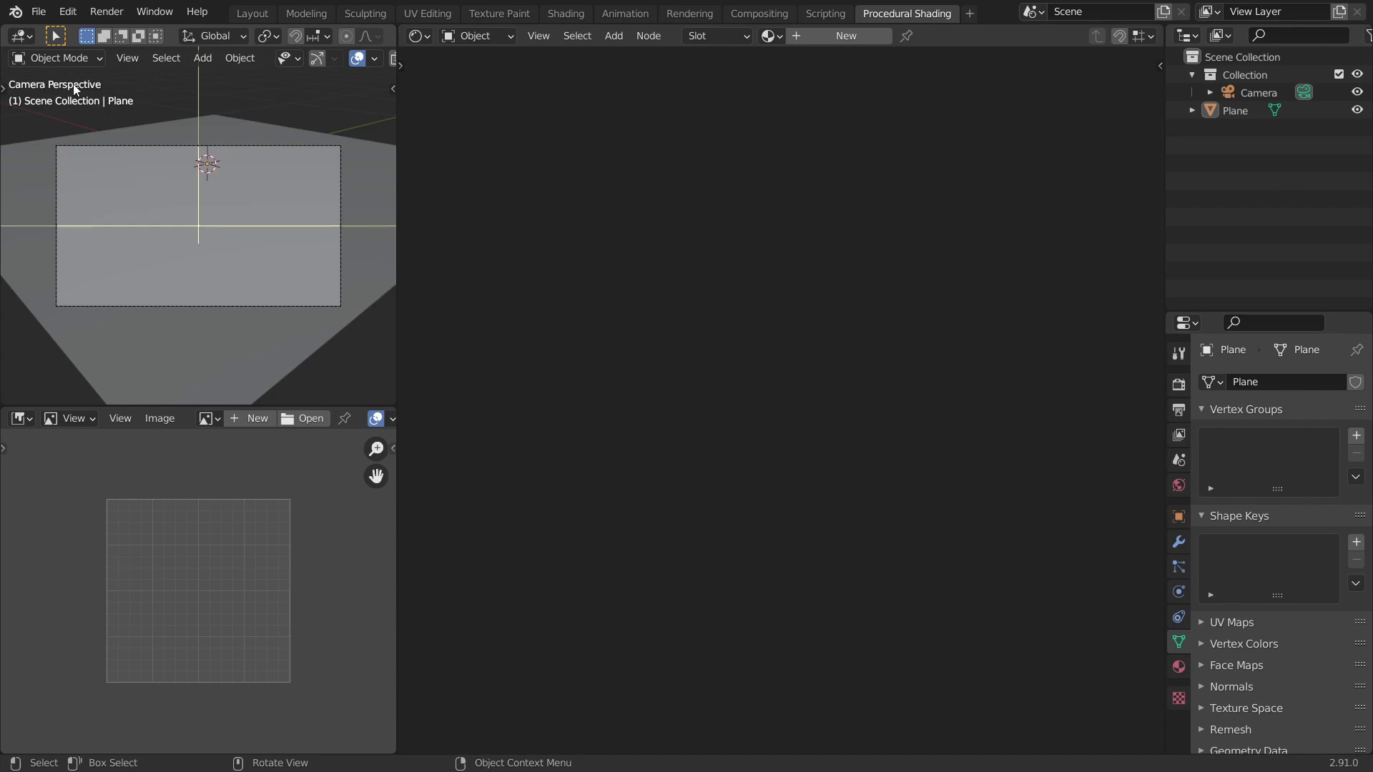
Append the Append All Node Groups node tree from Just3DThings_TileKit_V1.0.blend in the Final folder in Blender.
left_click(39, 13)
left_click(77, 209)
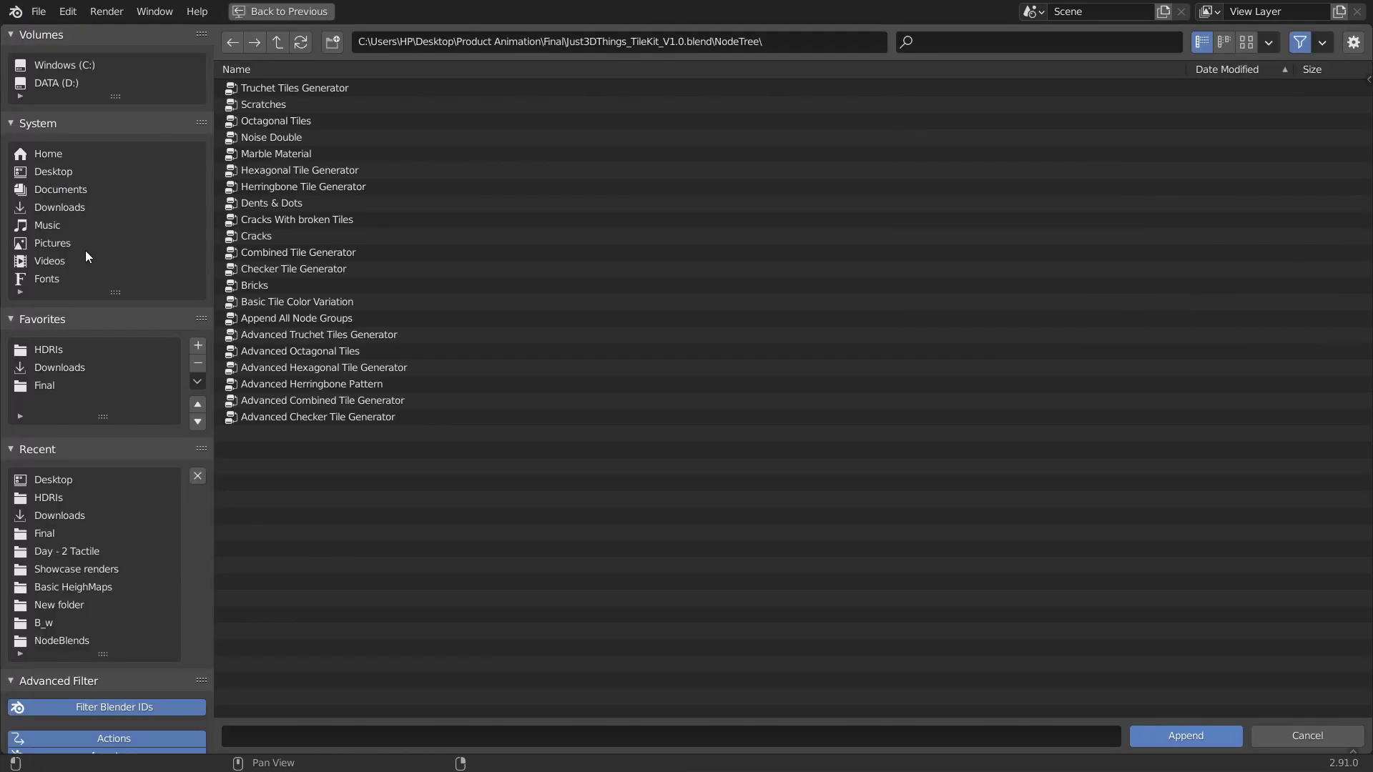
left_click(72, 387)
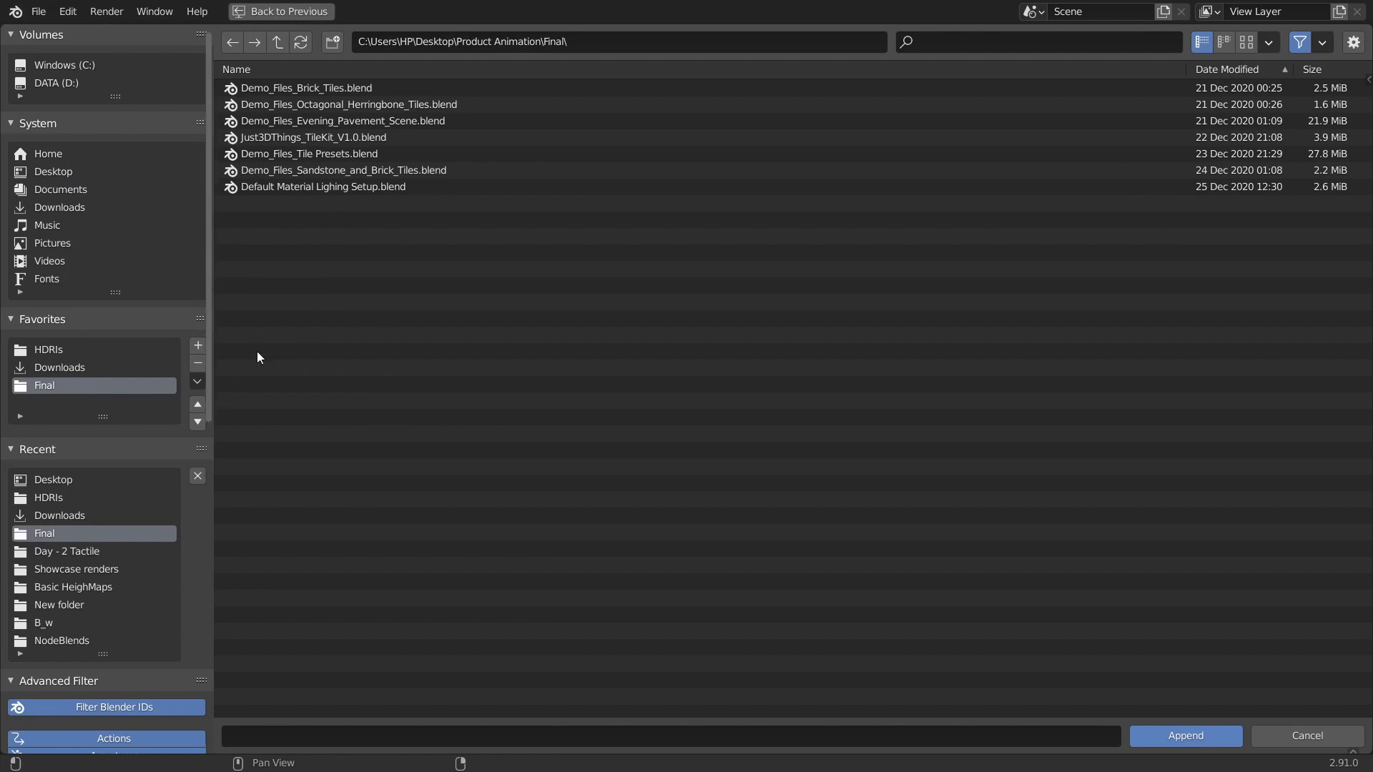
double_click(303, 137)
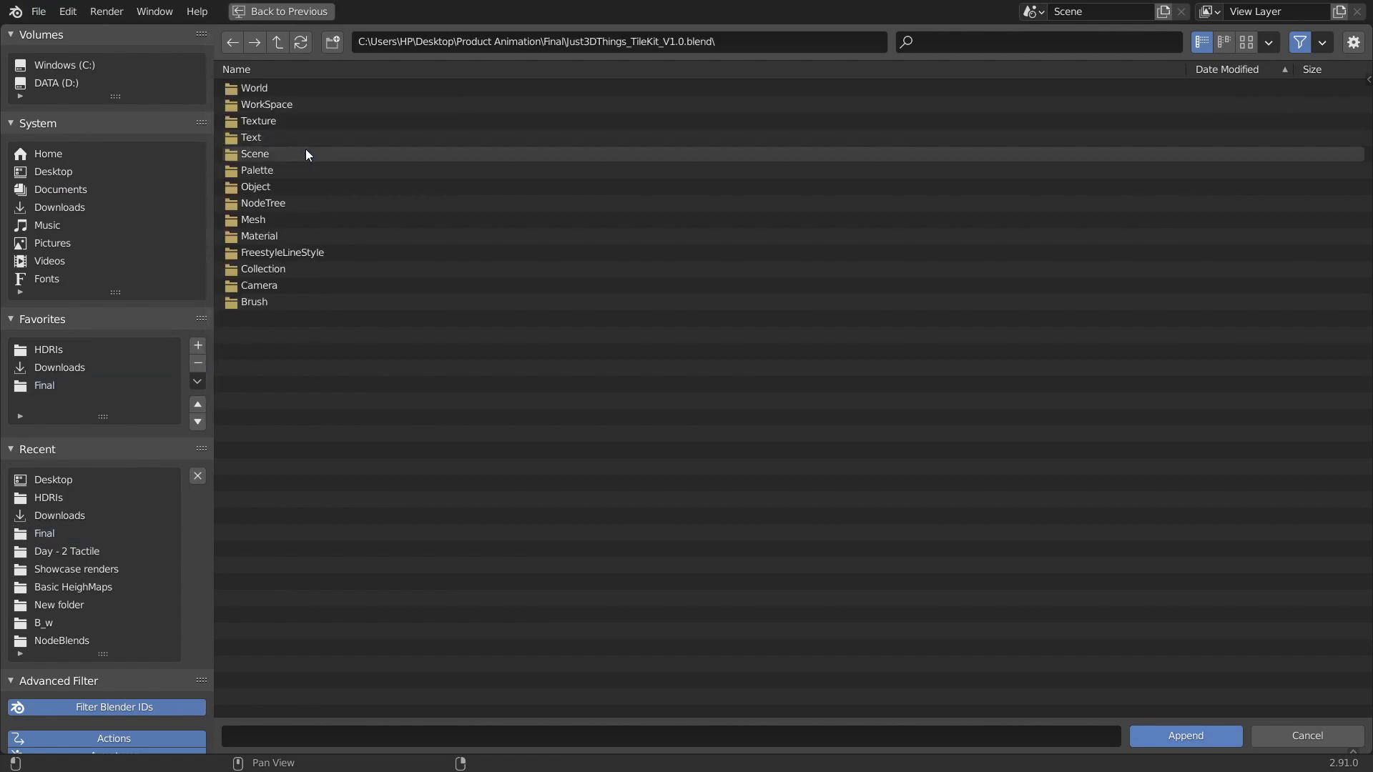
double_click(285, 203)
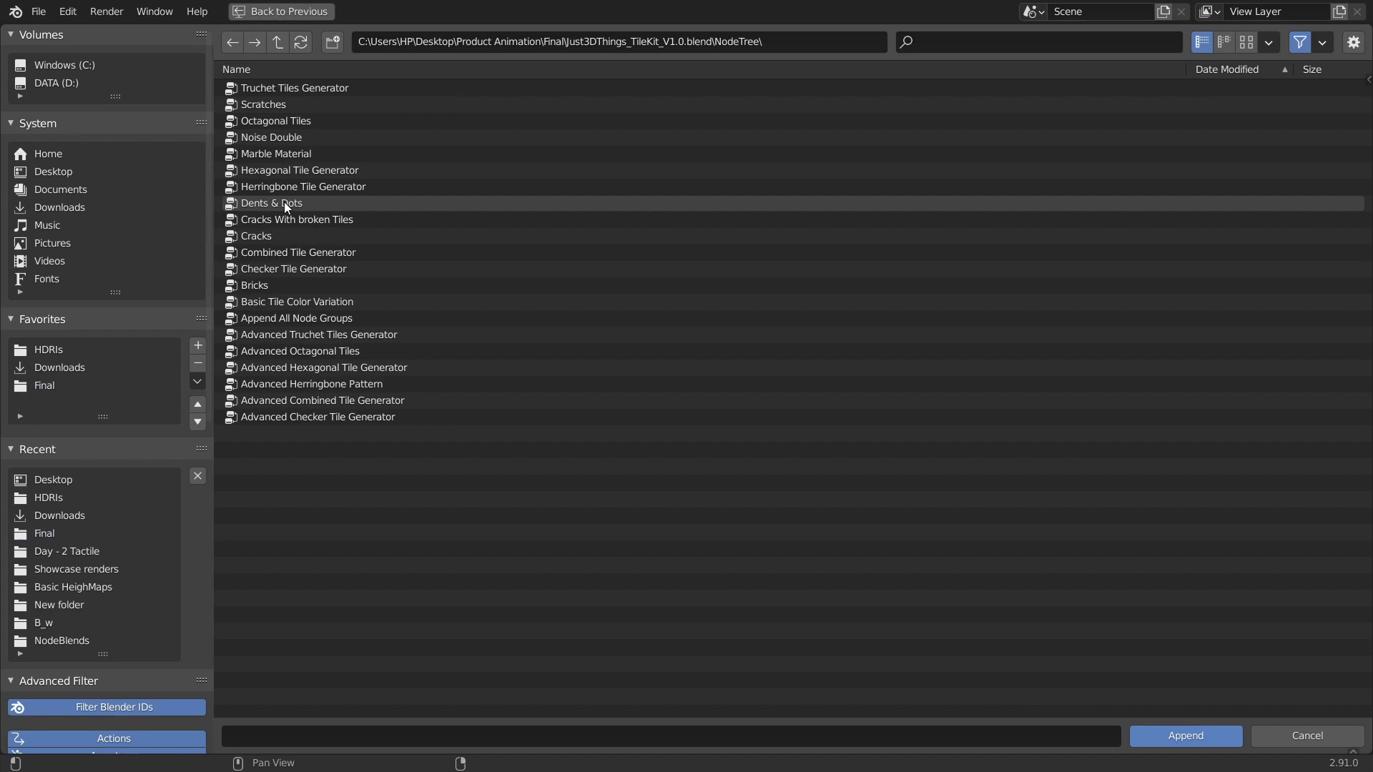
left_click(303, 319)
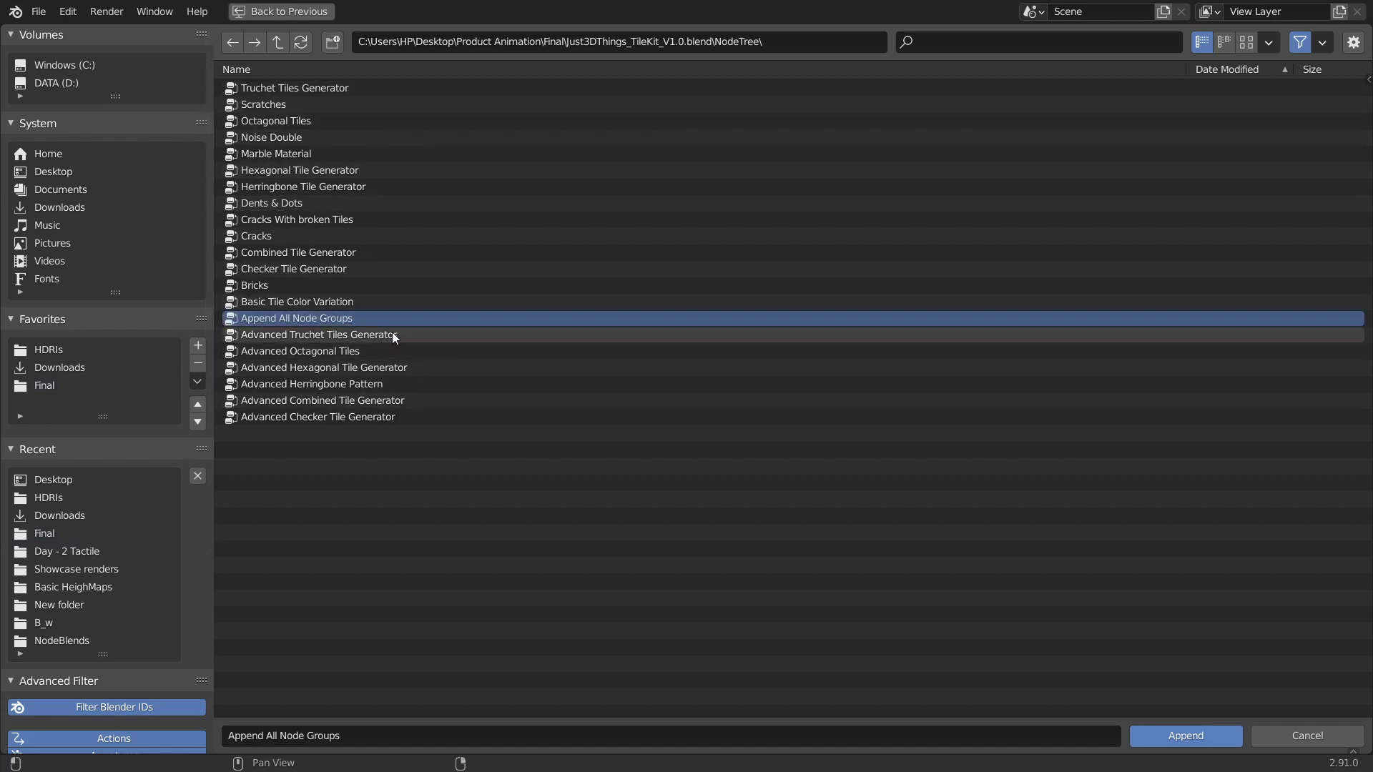
left_click(1187, 736)
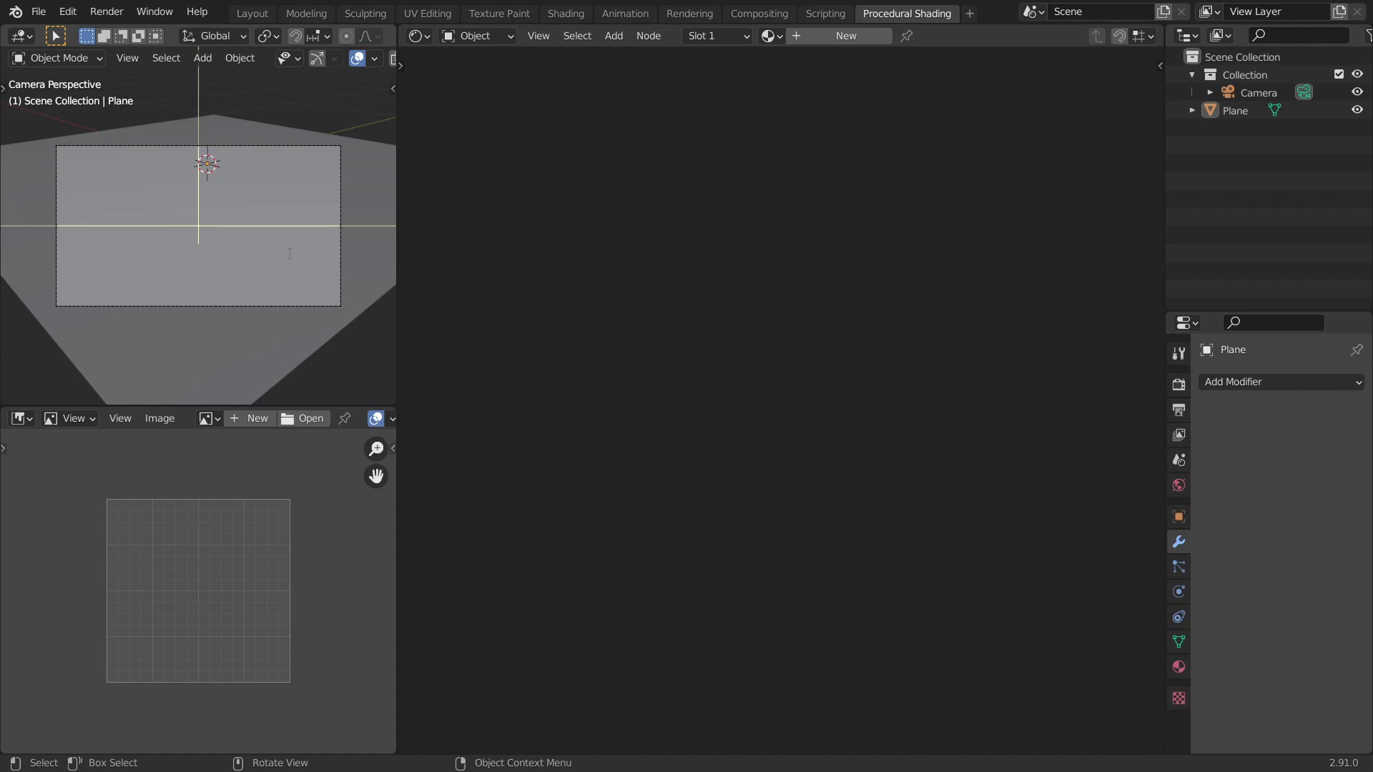
Select the plane and assign it the material named Material.
left_click(244, 207)
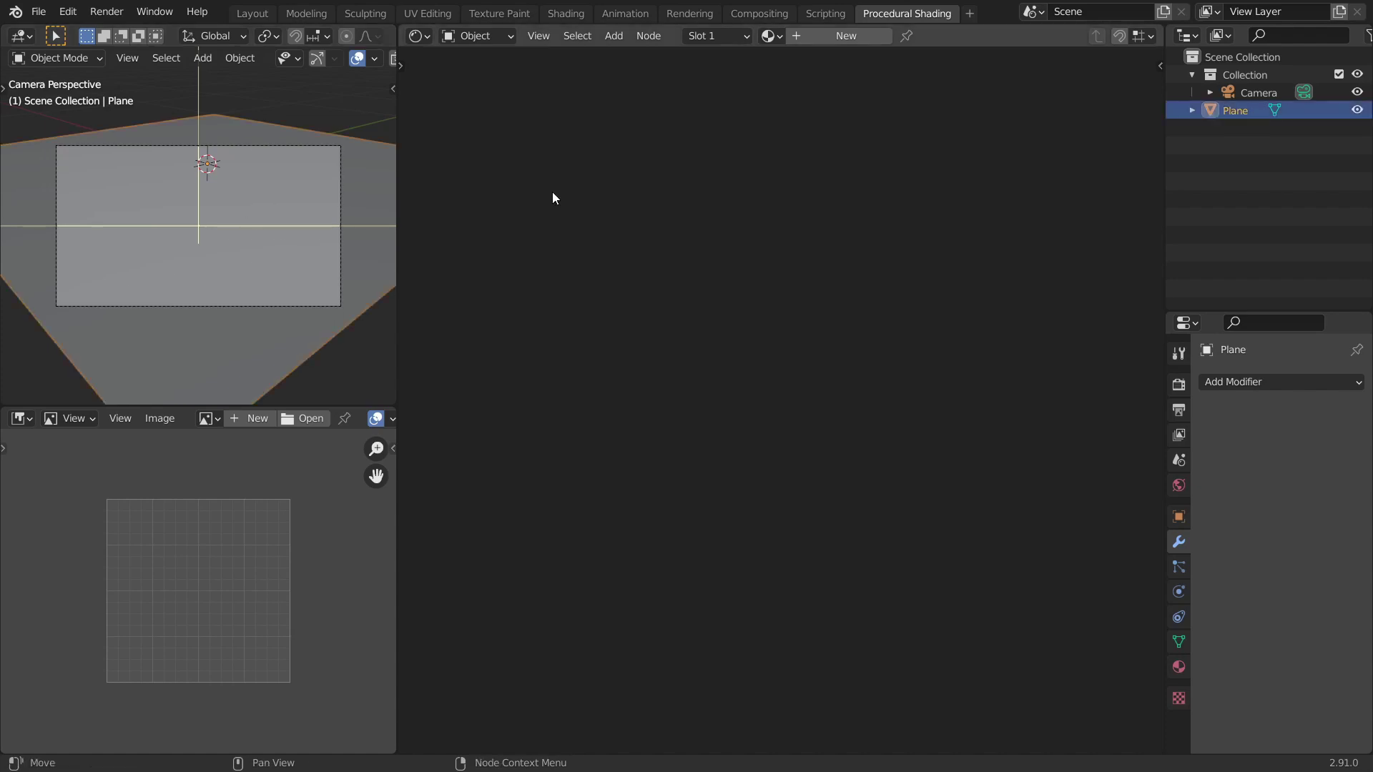
left_click(769, 35)
left_click(800, 63)
scroll(715, 259, "down", 3)
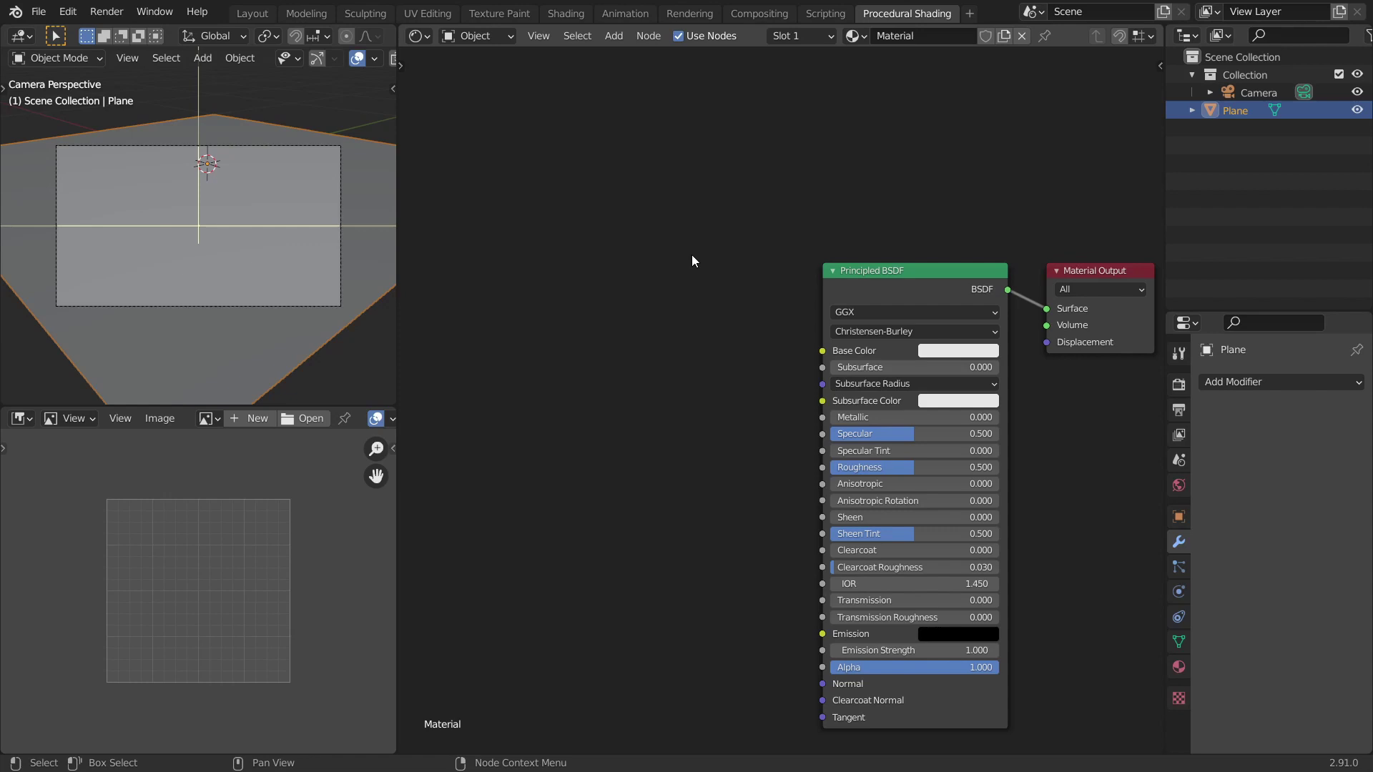
Add the Advanced Octagonal Tiles node group to the plane's material, in front of the Principled BSDF node.
key("shift+a")
mouse_move(645, 278)
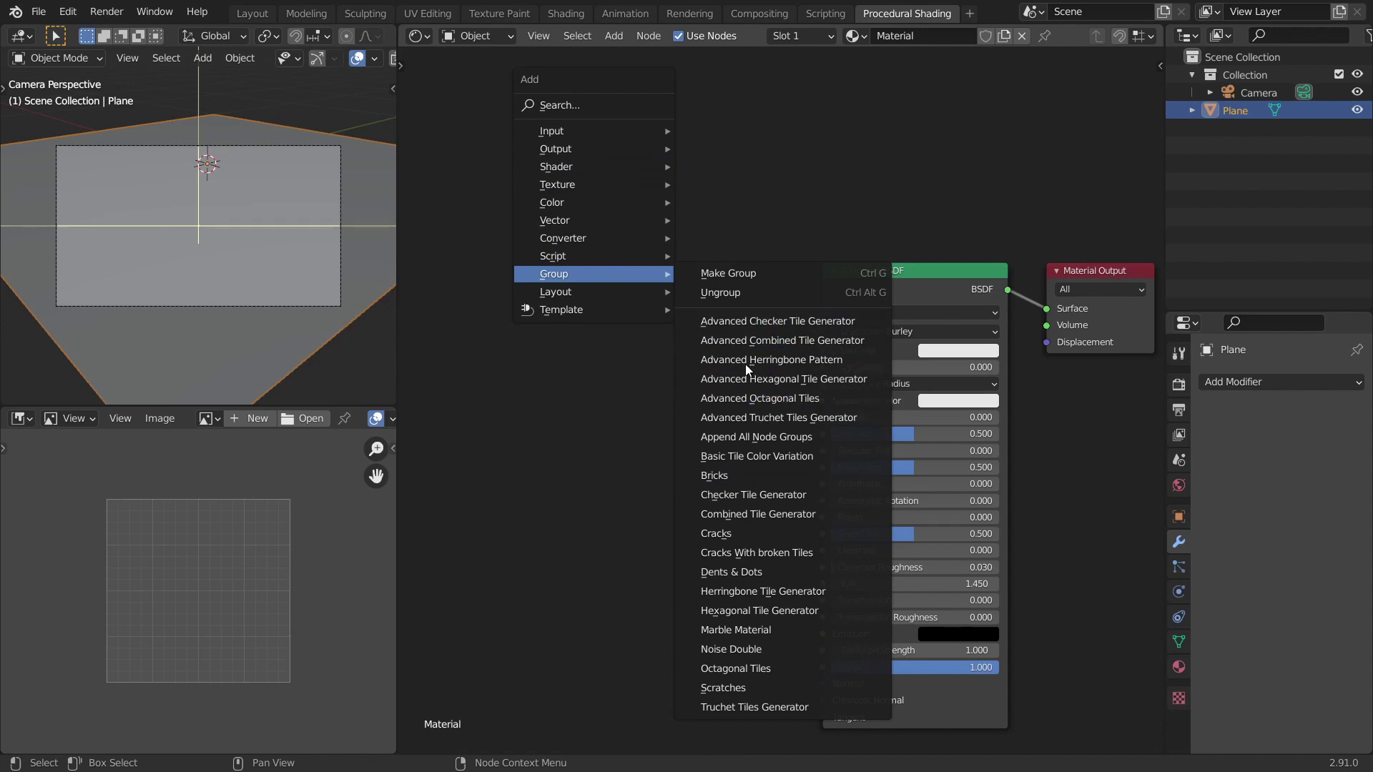
left_click(778, 402)
scroll(744, 178, "up", 3)
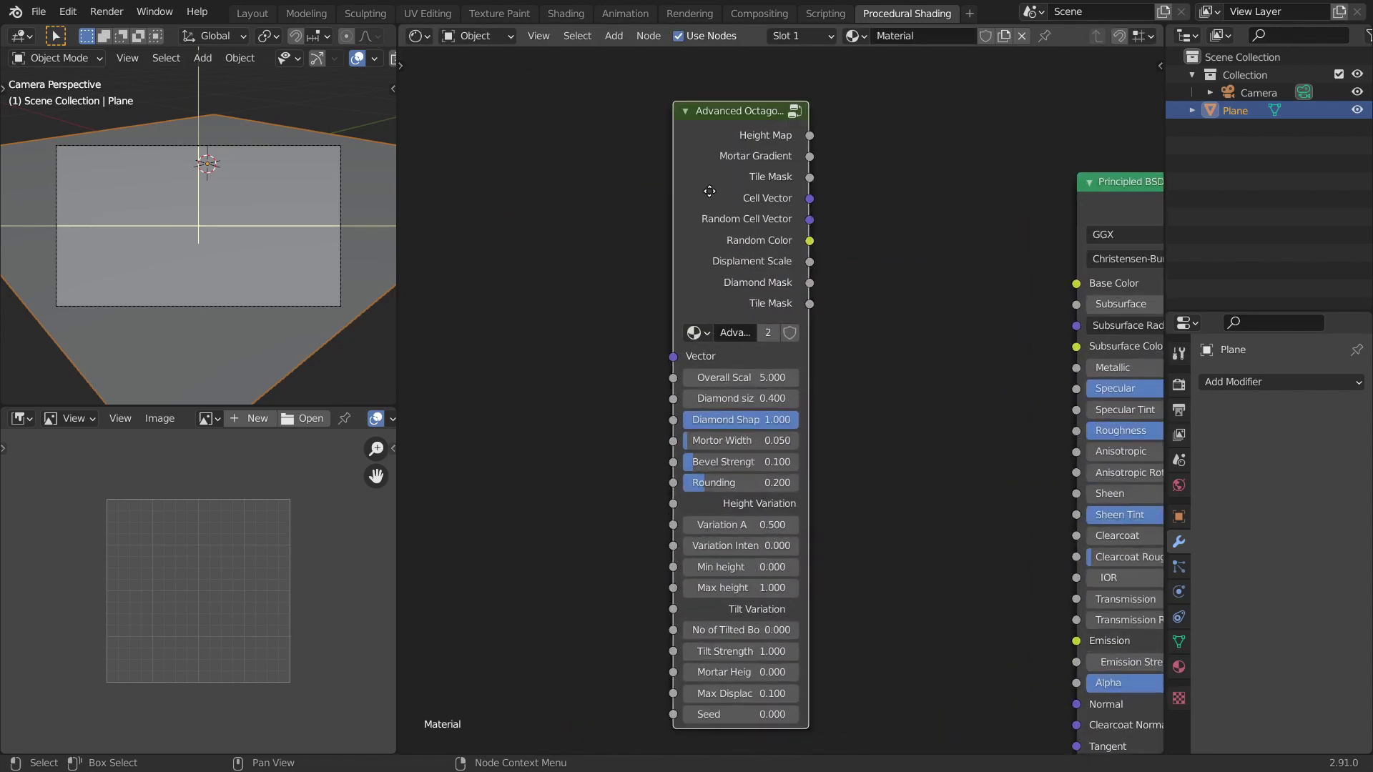
middle_click_drag(709, 192, 789, 191)
Add a Texture Coordinate node and connect its UV output to the Vector input of the octagonal tiles group.
key("shift+a")
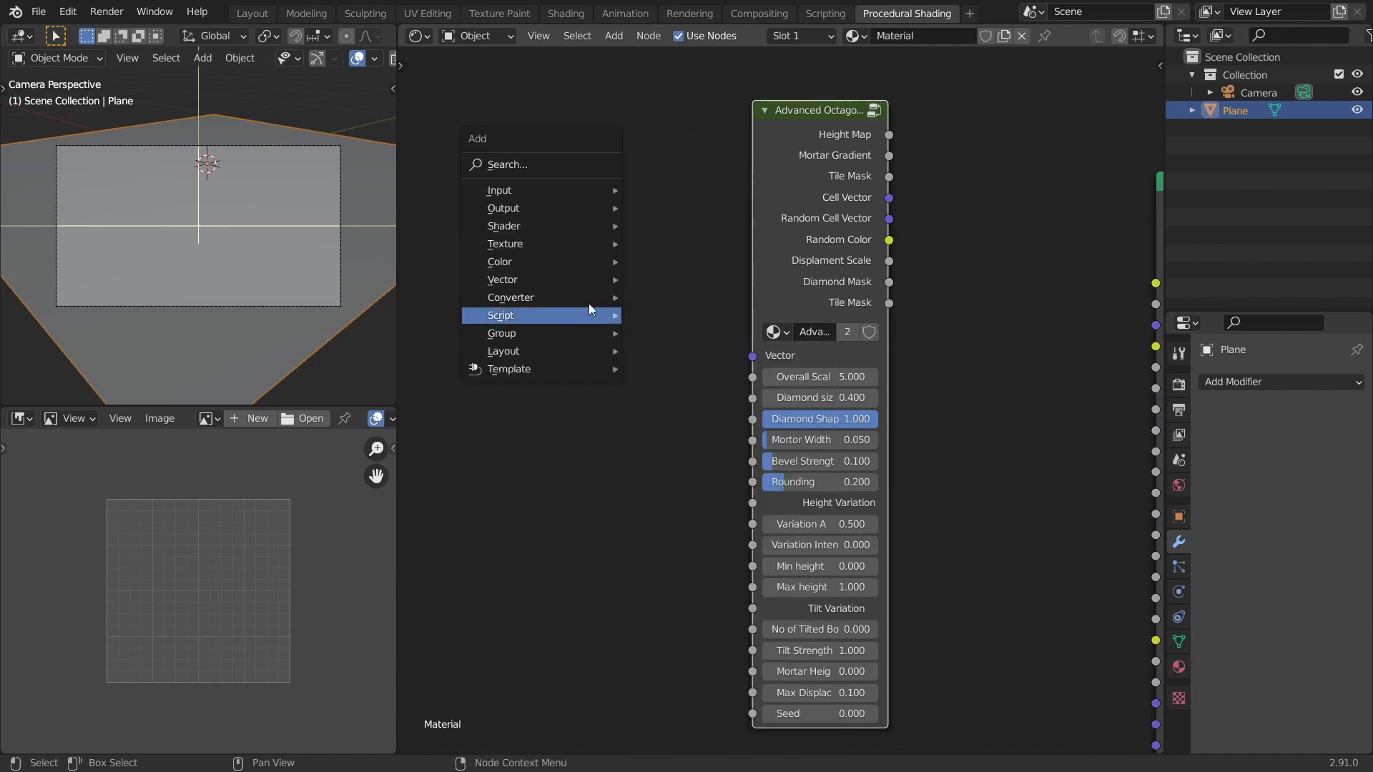
left_click(544, 159)
type("te")
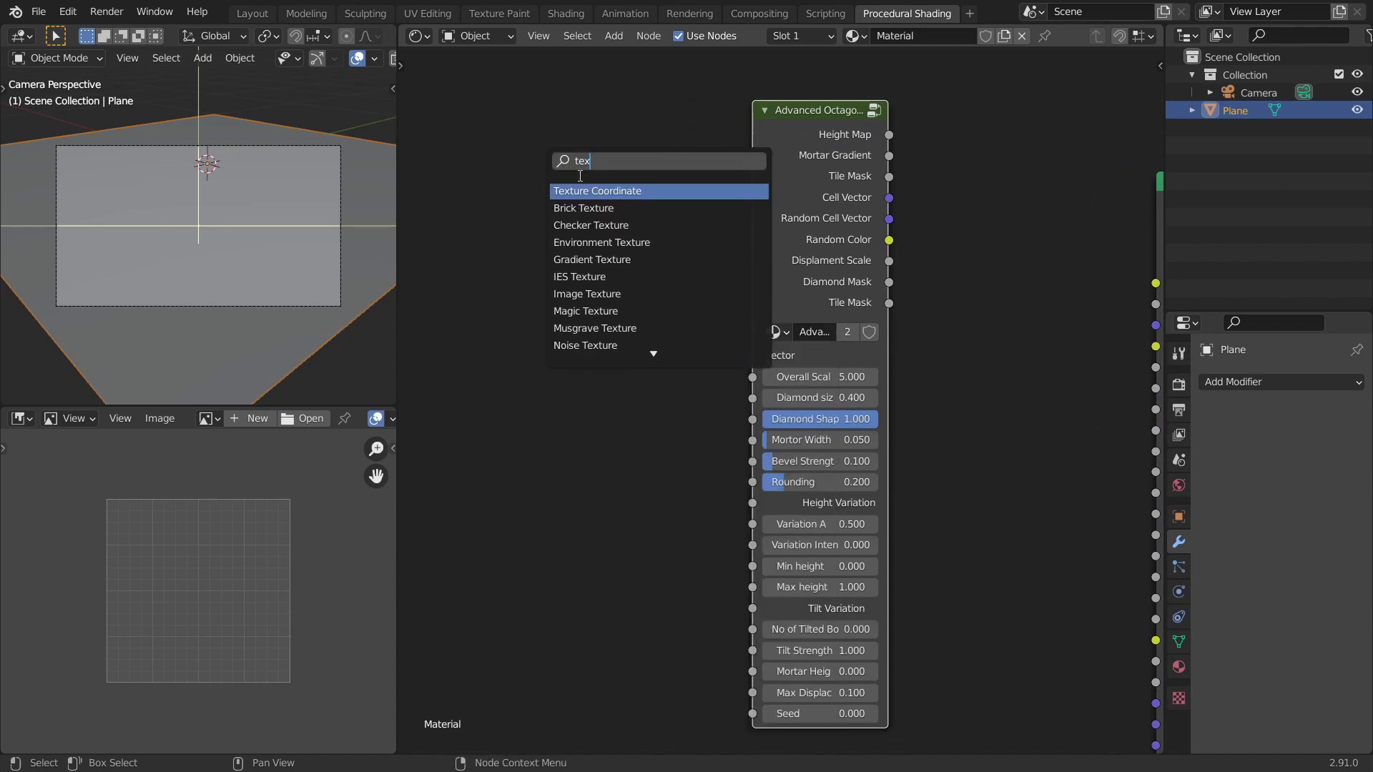
type("x")
key("Return")
left_click(505, 254)
left_click_drag(572, 279, 745, 351)
left_click_drag(518, 313, 512, 368)
Move the Principled BSDF node below the Material Output and preview the tiles group's Height Map output through a Viewer node.
middle_click_drag(682, 161, 547, 197)
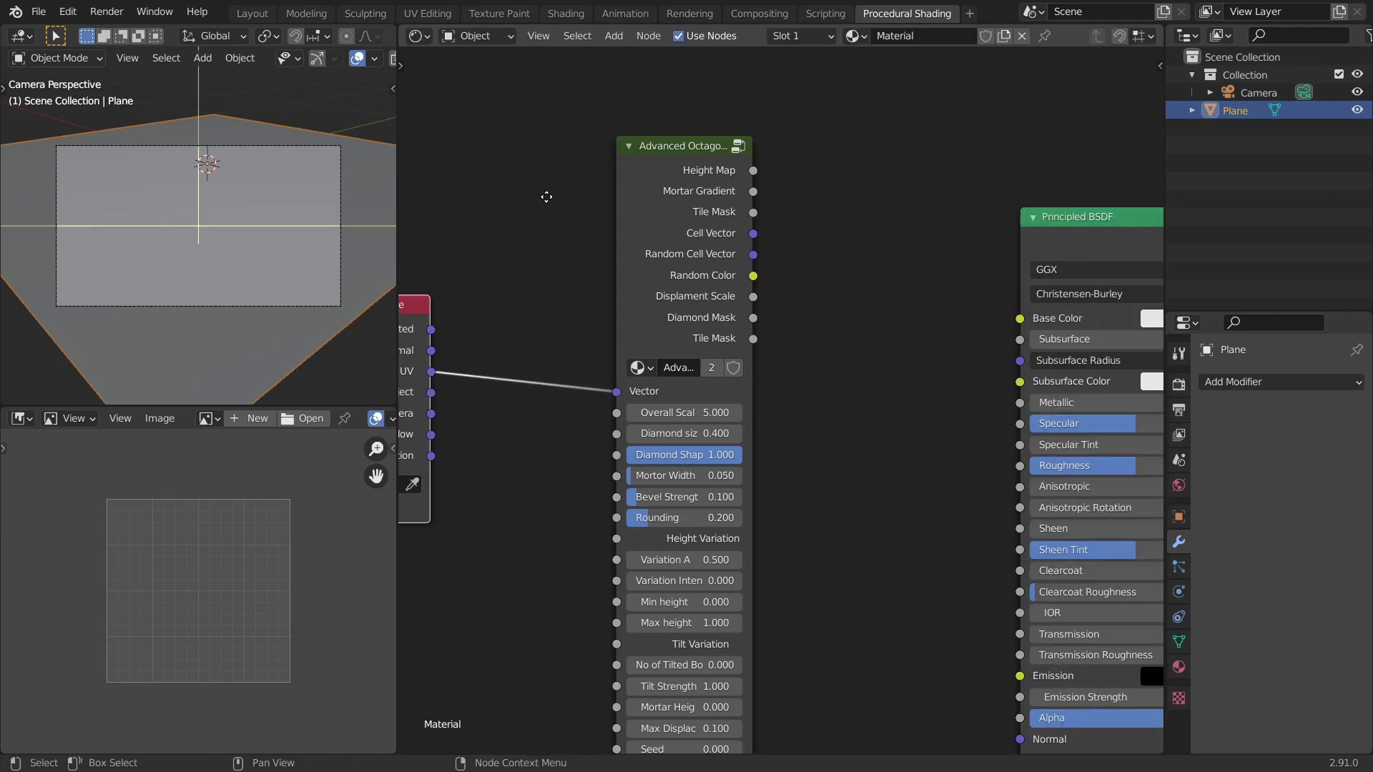
middle_click_drag(571, 307, 477, 315)
middle_click_drag(732, 242, 614, 258)
scroll(929, 235, "down", 2)
left_click_drag(907, 276, 879, 400)
left_click(582, 260, "ctrl+shift")
Switch the 3D viewport to Rendered shading and look at the plane in top orthographic view.
key("z")
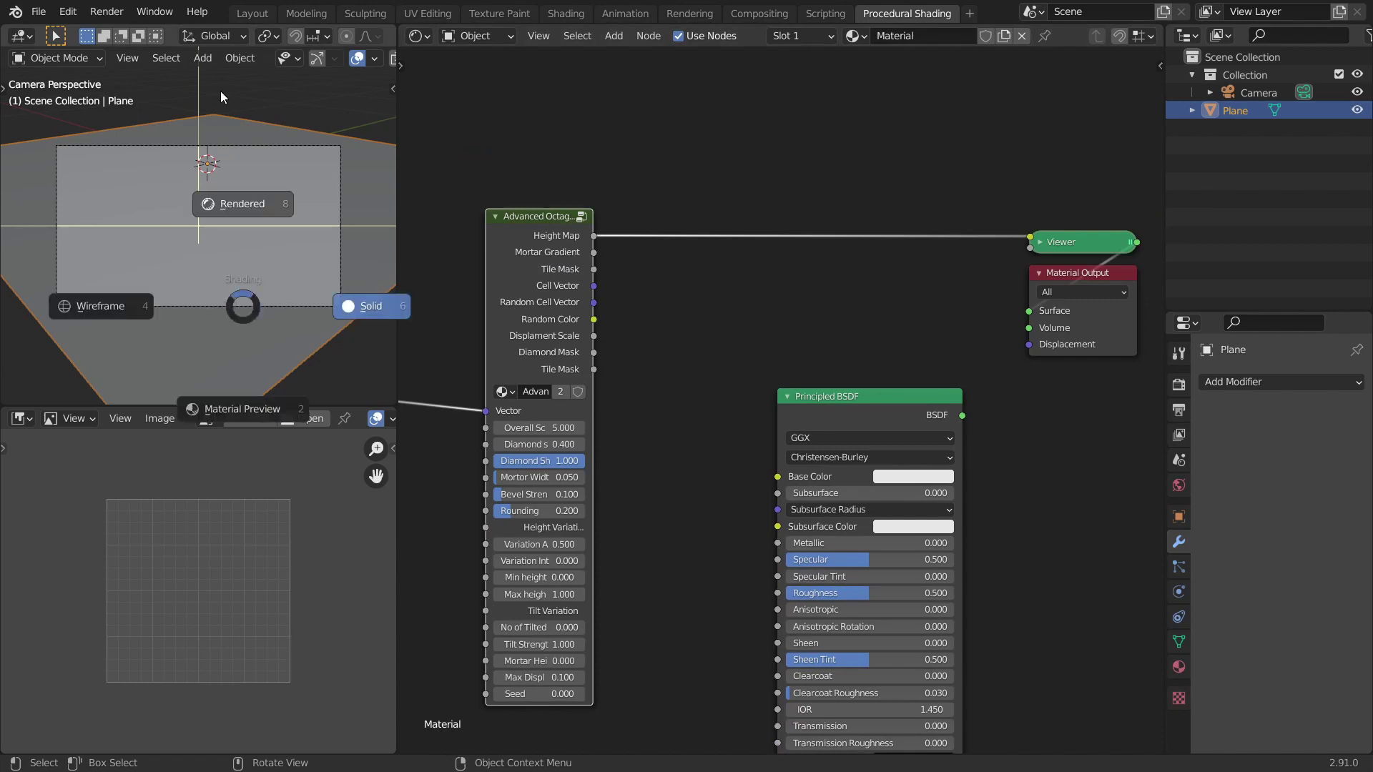
left_click(221, 92)
middle_click_drag(245, 153, 254, 191)
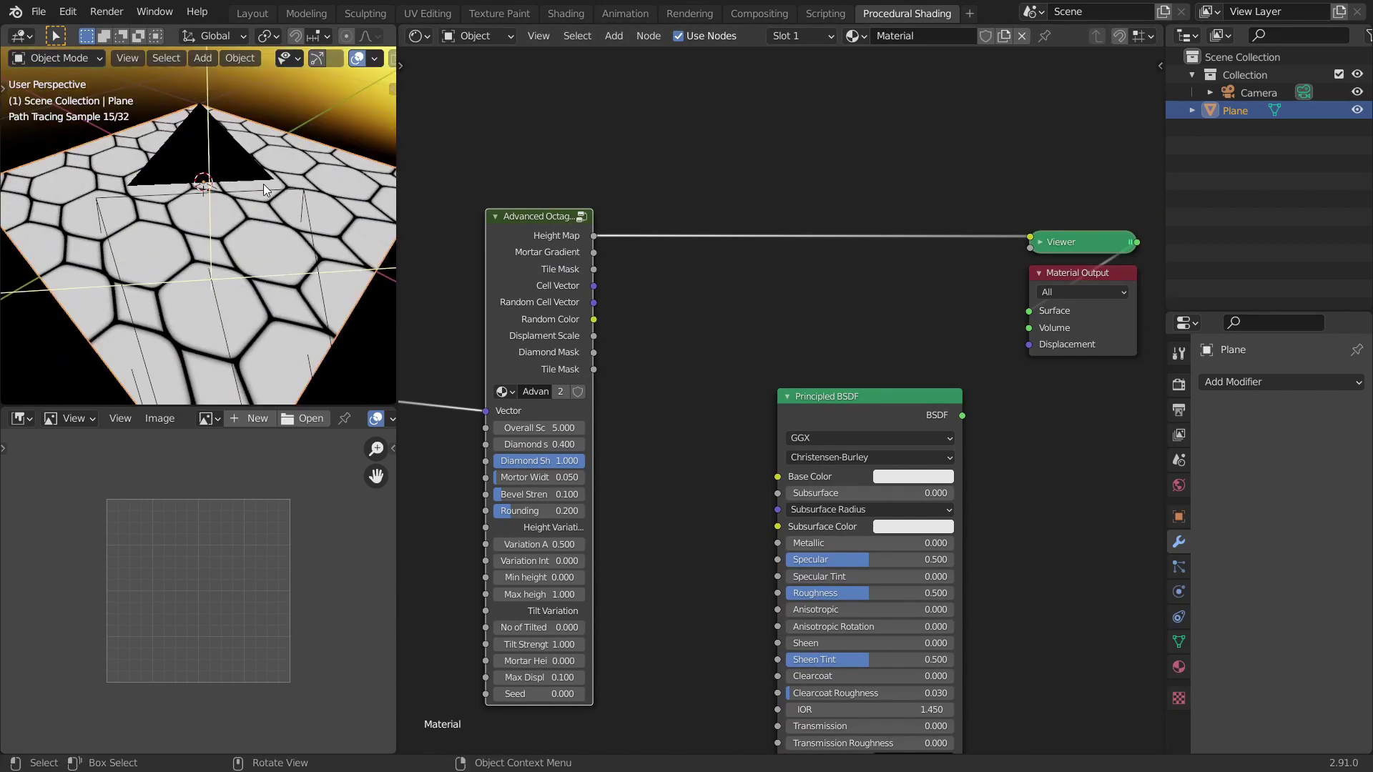
key("KP_7")
scroll(263, 183, "up", 3)
Widen the Advanced Octagonal Tiles node to show its full labels and set its Overall Scale to 10.
scroll(500, 236, "up", 2)
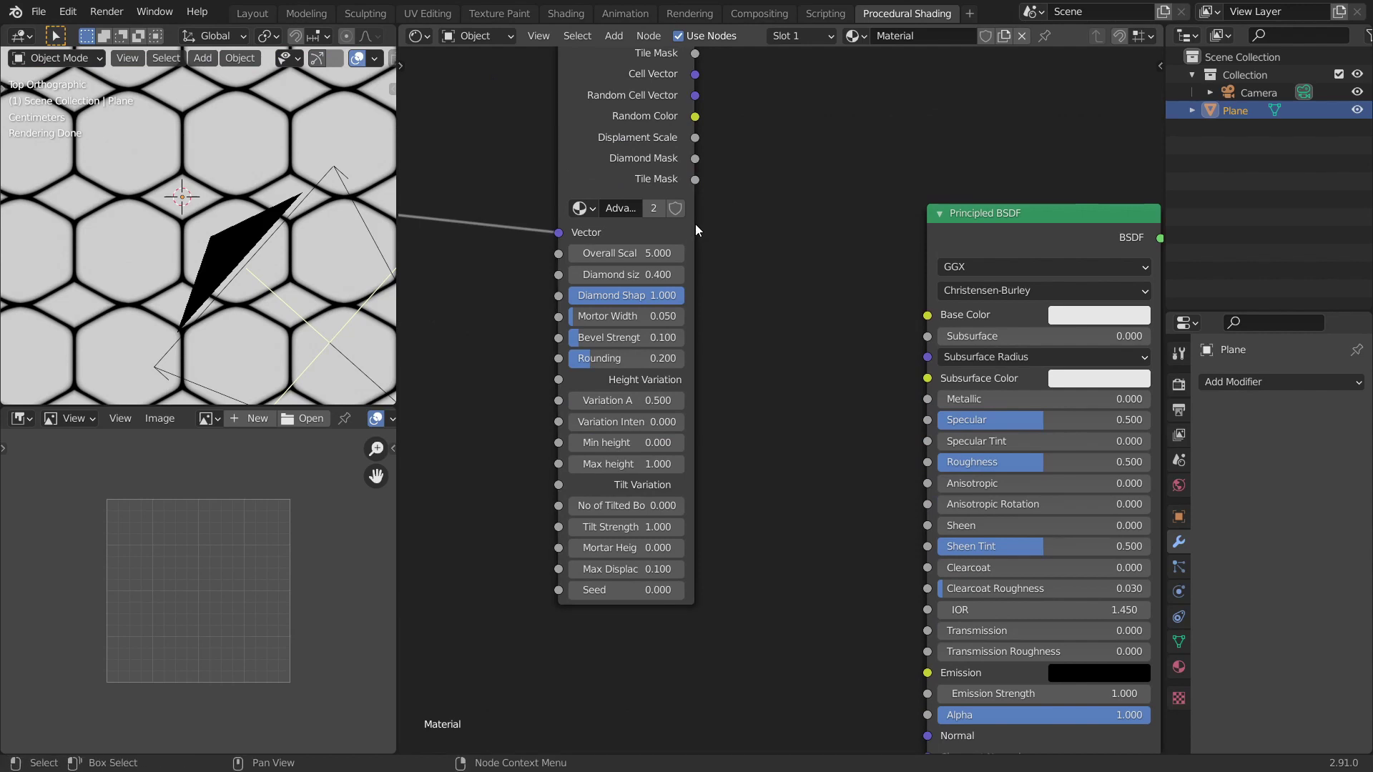
left_click_drag(690, 222, 770, 221)
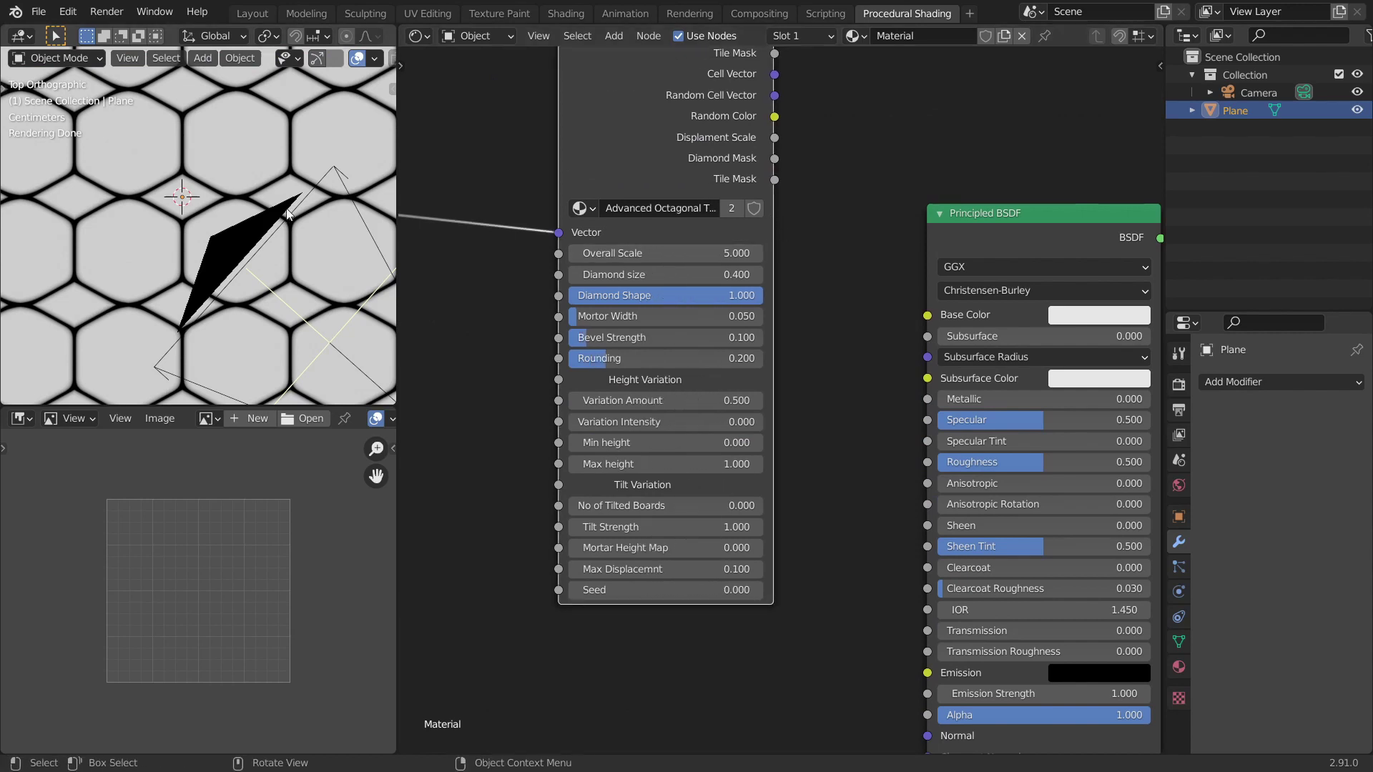
scroll(259, 206, "down", 2)
scroll(259, 206, "down", 2)
left_click(706, 254)
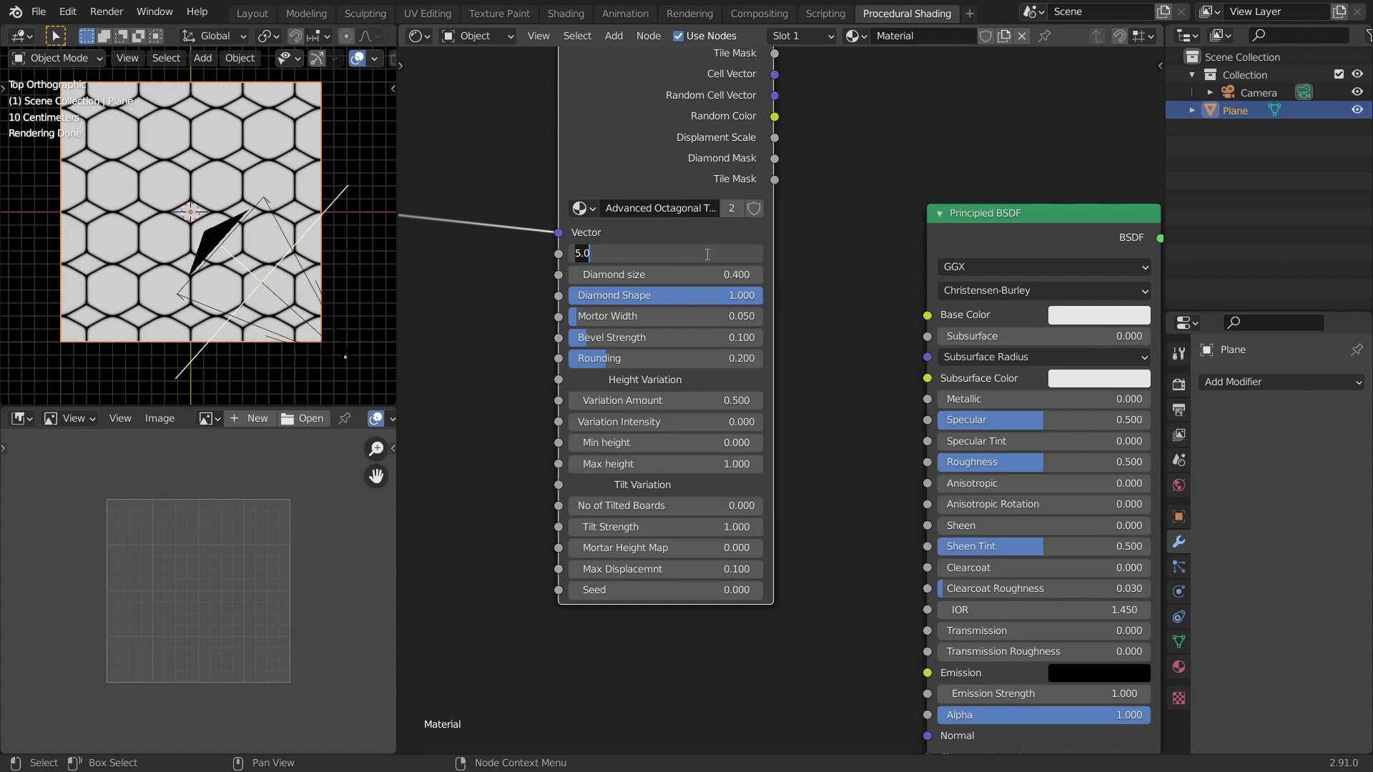
type("10")
key("Return")
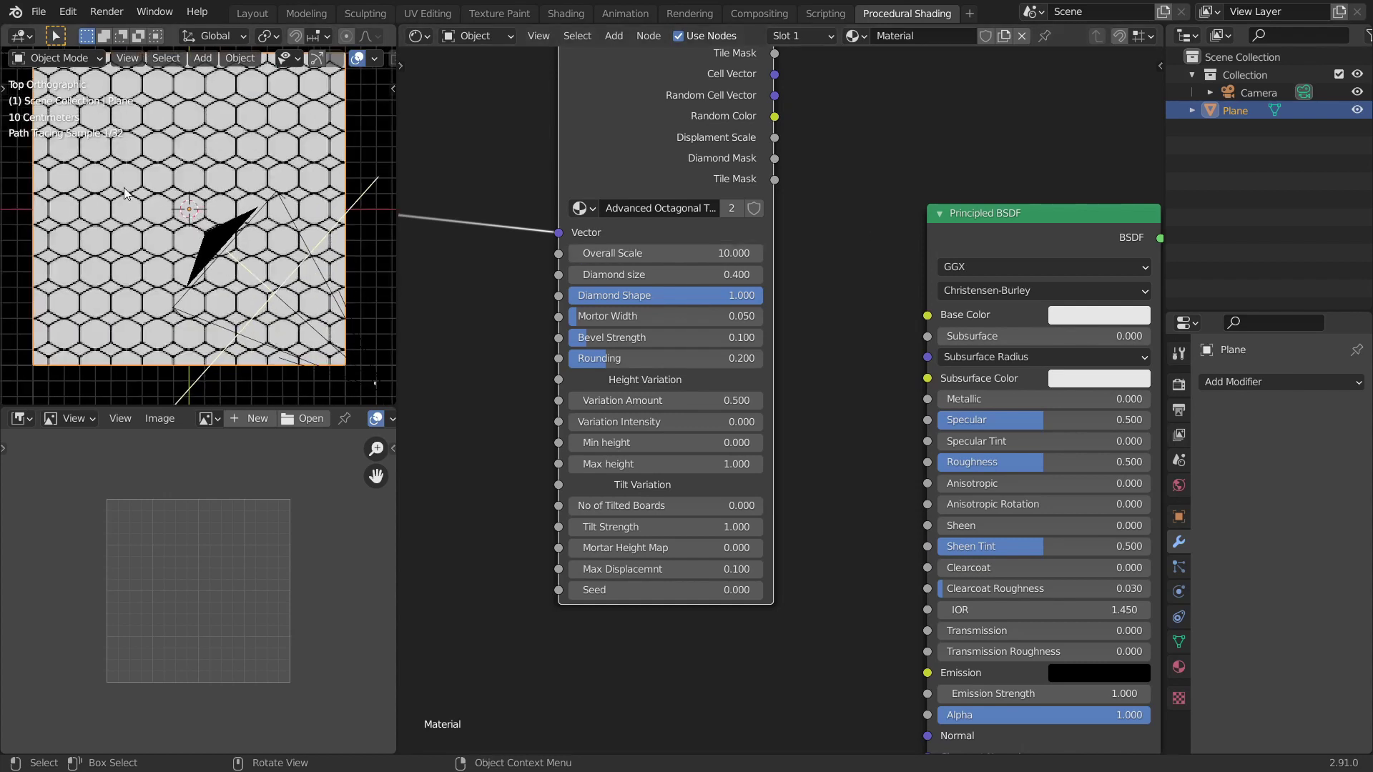
Set the tiles group's Diamond size to 0.330 and Diamond Shape to 0.
scroll(223, 163, "up", 1)
scroll(757, 263, "up", 1)
scroll(757, 263, "up", 3)
scroll(267, 234, "up", 3)
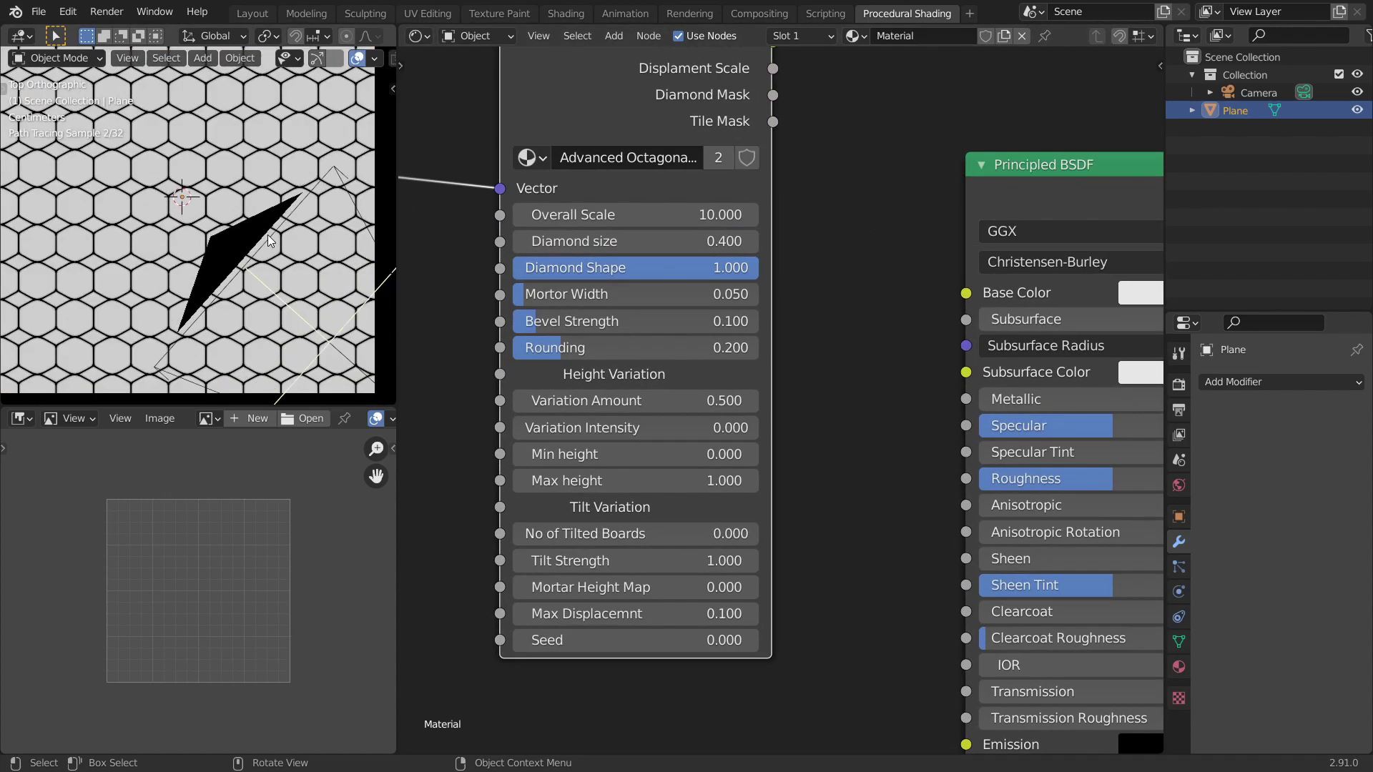
scroll(184, 233, "up", 3)
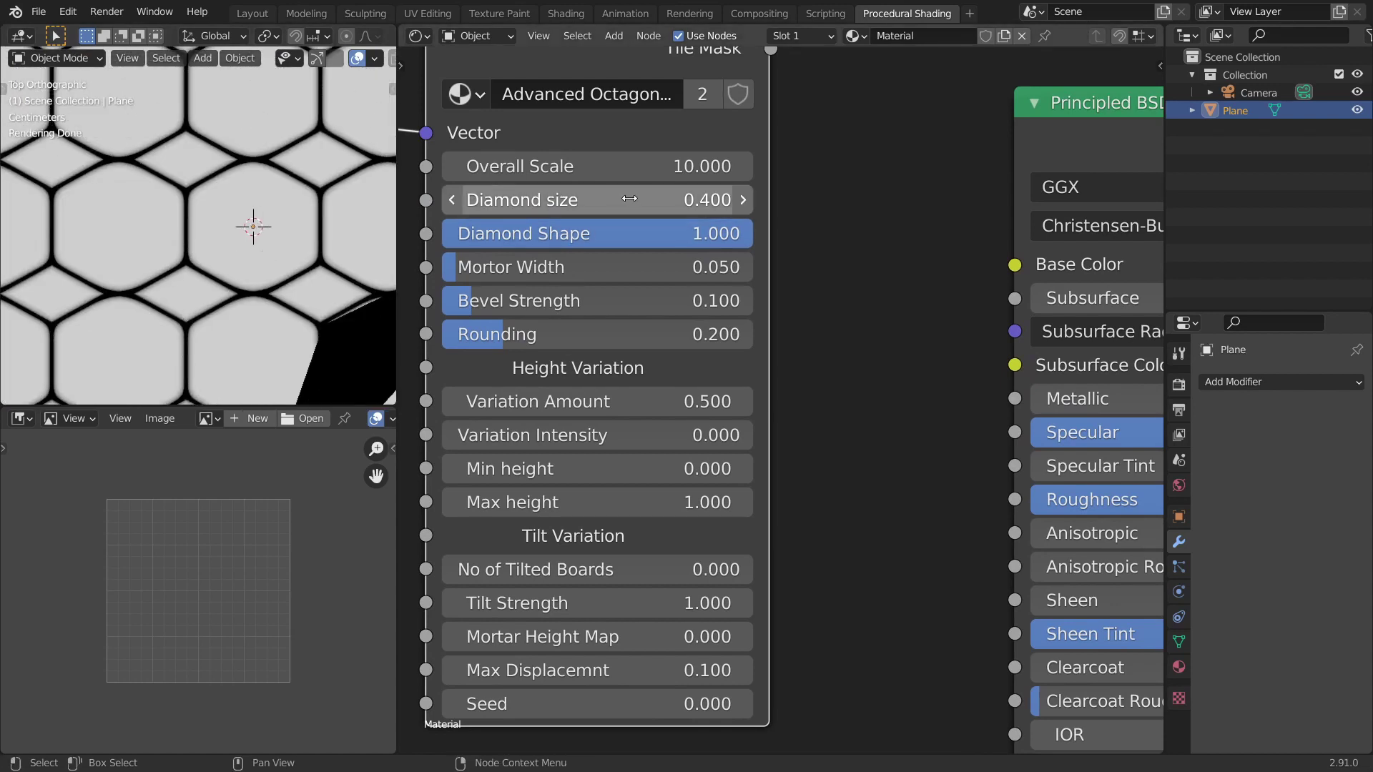
left_click_drag(600, 200, 572, 200)
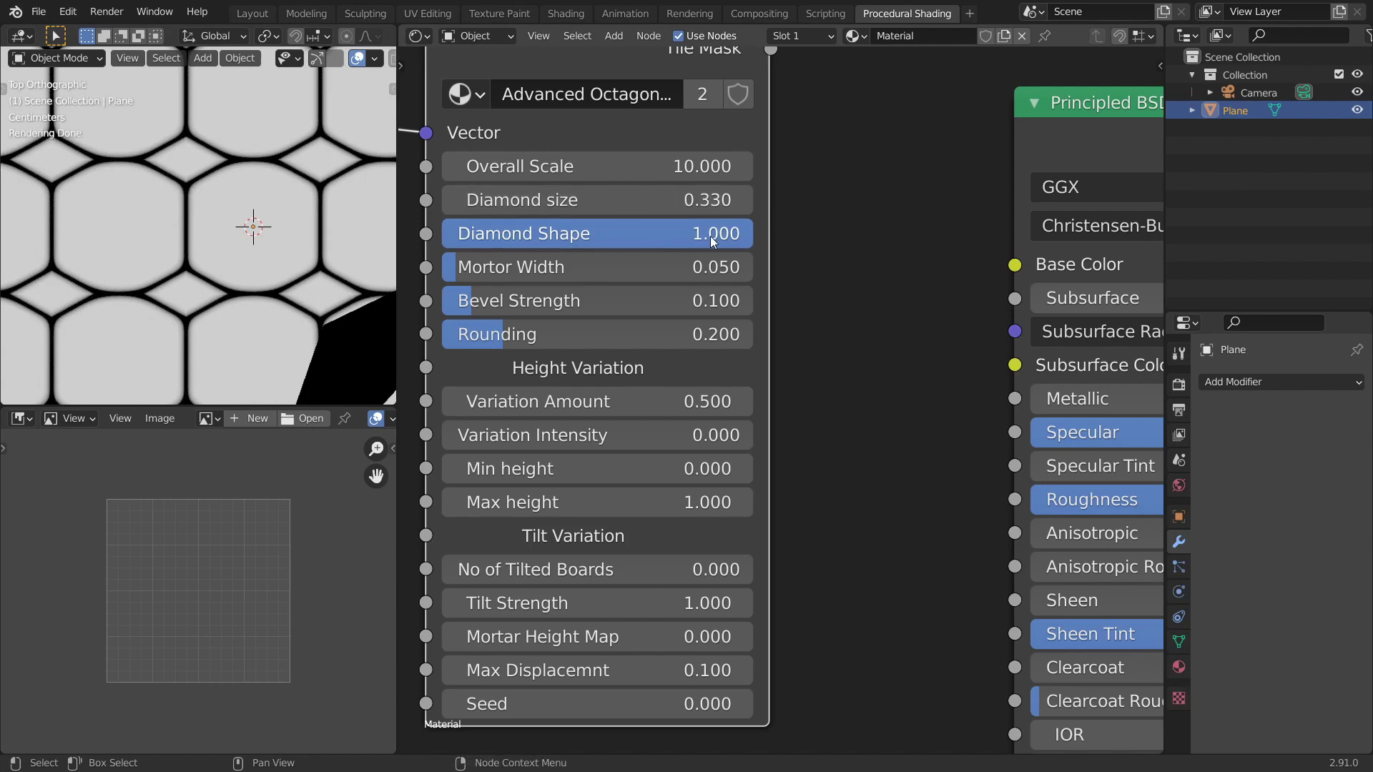
left_click_drag(693, 240, 441, 234)
Set the tiles group's Mortor Width to 0.091 and Bevel Strength to 0.040.
scroll(192, 283, "up", 4)
middle_click_drag(215, 277, 271, 123, "shift")
scroll(293, 182, "up", 1)
left_click_drag(477, 269, 454, 300)
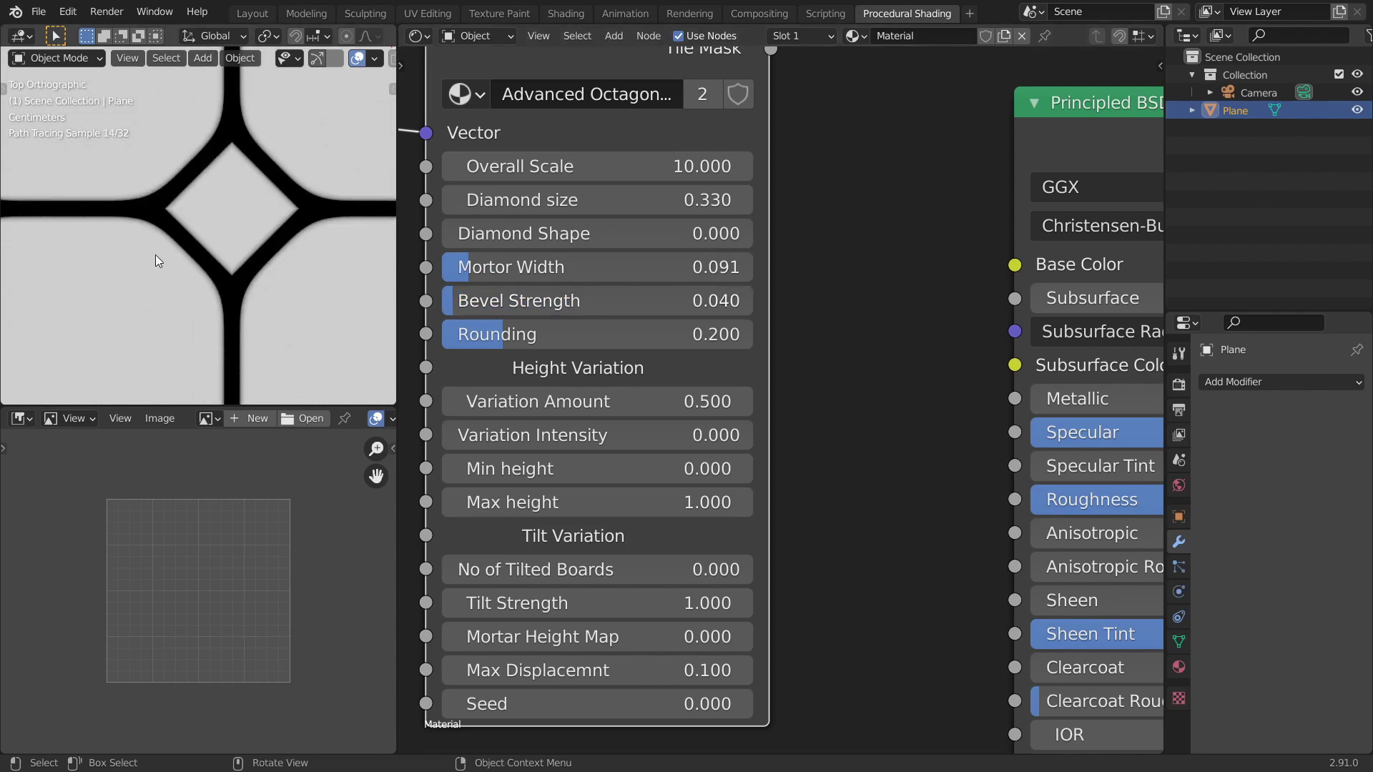
Set the tiles group's Rounding to 0 for sharp tile corners and inspect the pattern at an angle.
scroll(156, 255, "down", 3)
scroll(300, 265, "up", 1)
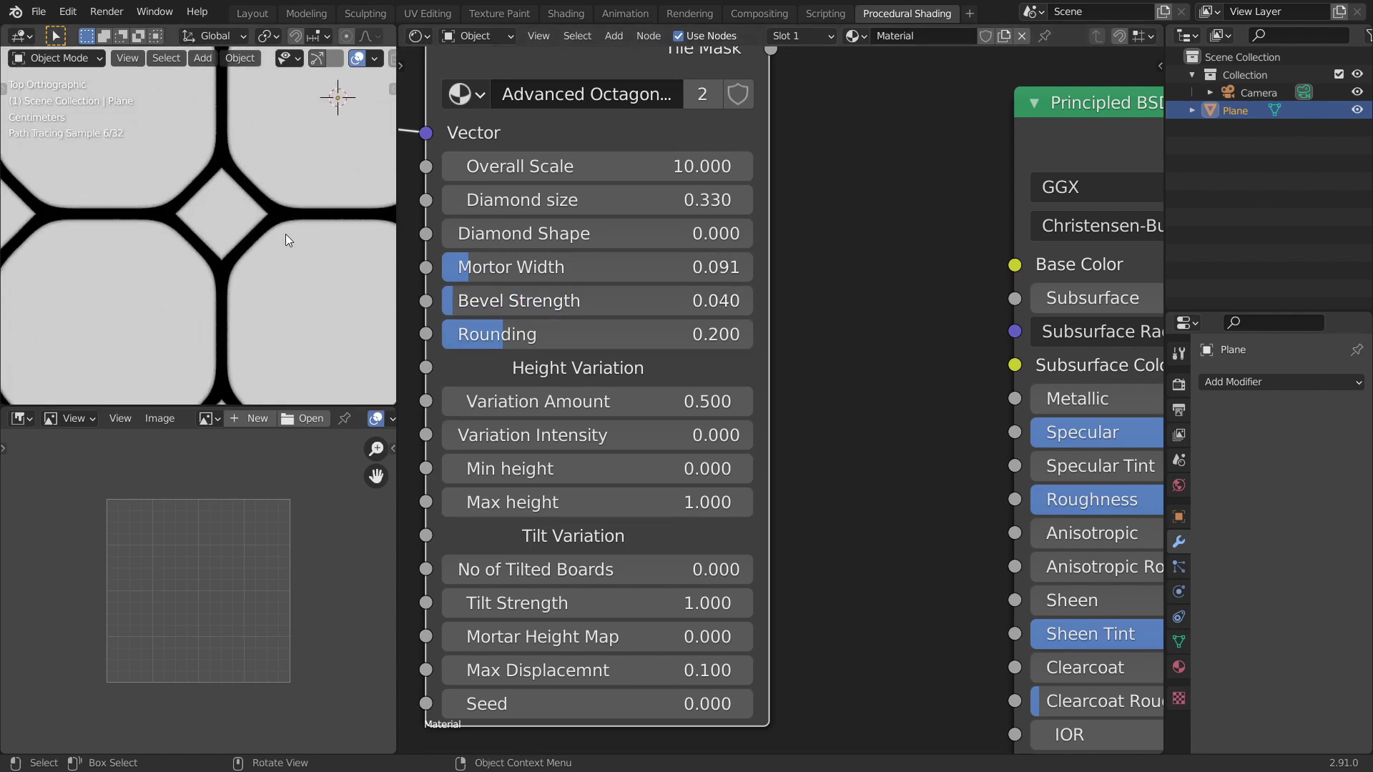
scroll(243, 254, "up", 1)
left_click_drag(515, 334, 451, 334)
scroll(291, 289, "down", 4)
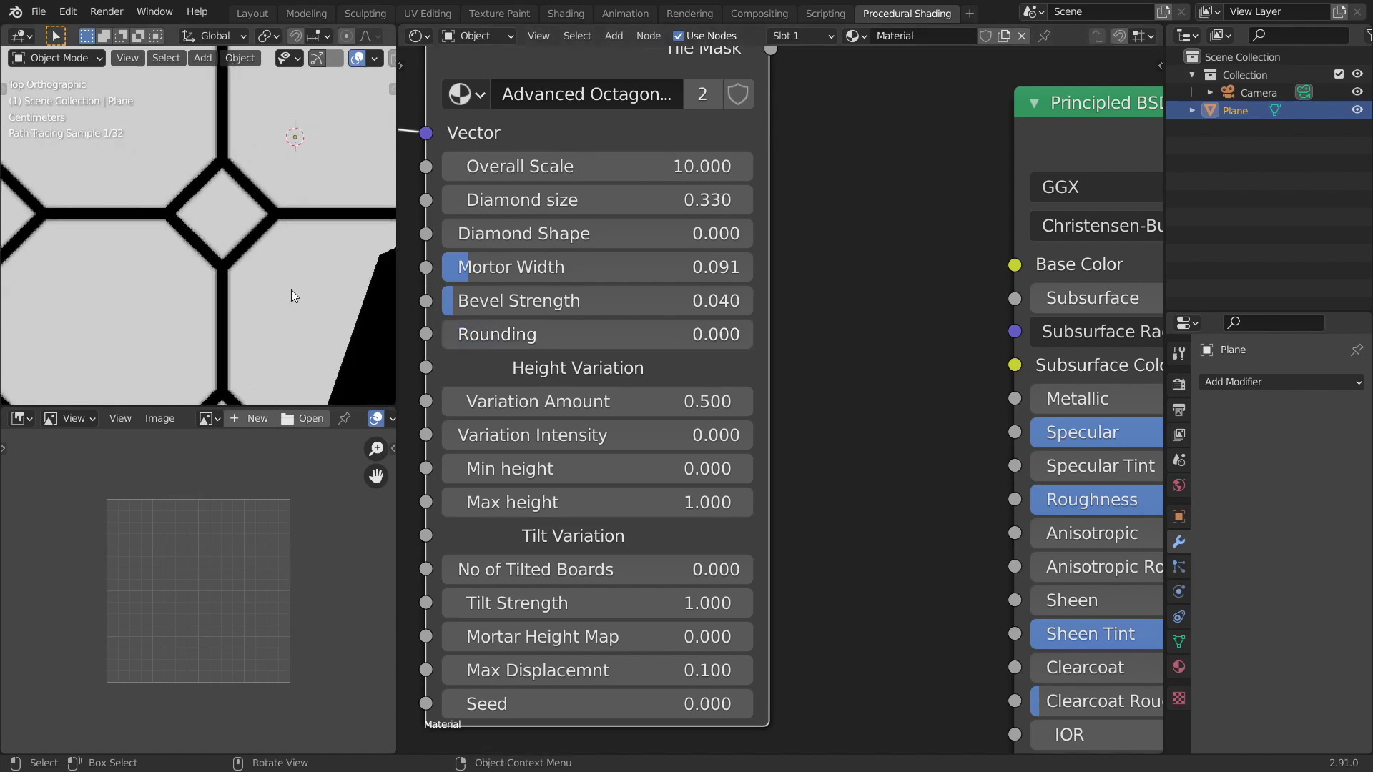
scroll(264, 273, "down", 2)
scroll(303, 284, "up", 3)
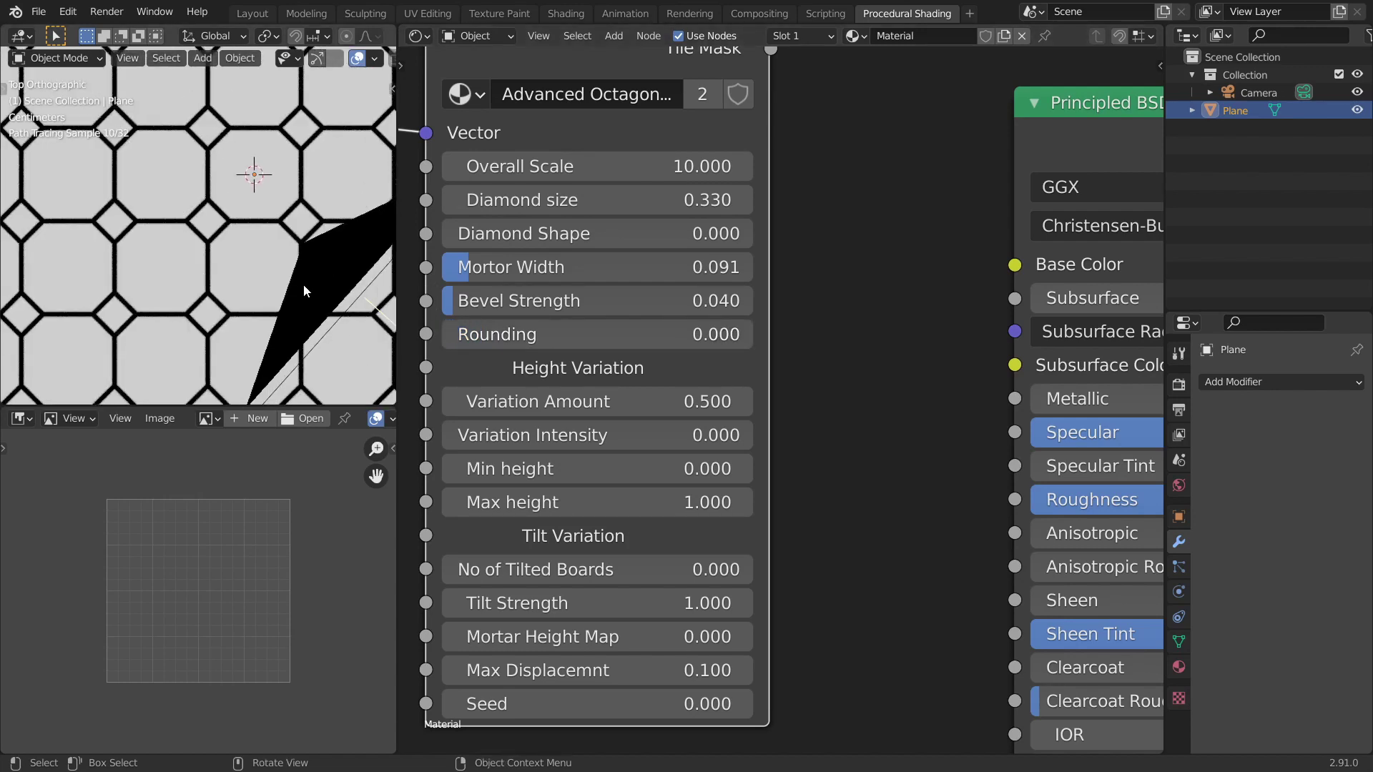
mouse_move(298, 285)
middle_mouse_down()
mouse_move(200, 174)
mouse_move(308, 271)
middle_mouse_up()
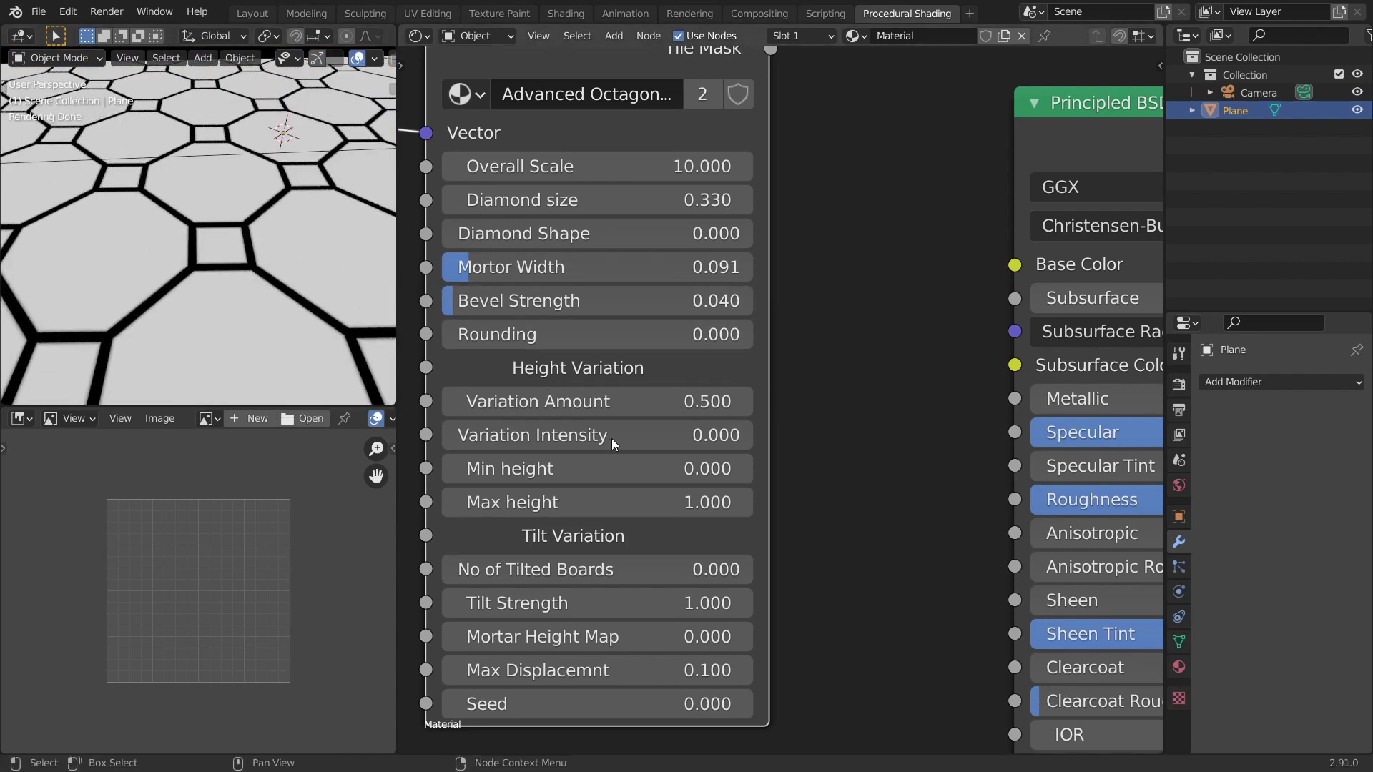
Add a Displacement node beside the outputs of the Advanced Octagonal Tiles group.
middle_click_drag(767, 466, 785, 362)
scroll(786, 360, "down", 5)
middle_click_drag(870, 267, 791, 393)
scroll(792, 286, "up", 1)
middle_click_drag(793, 239, 763, 401)
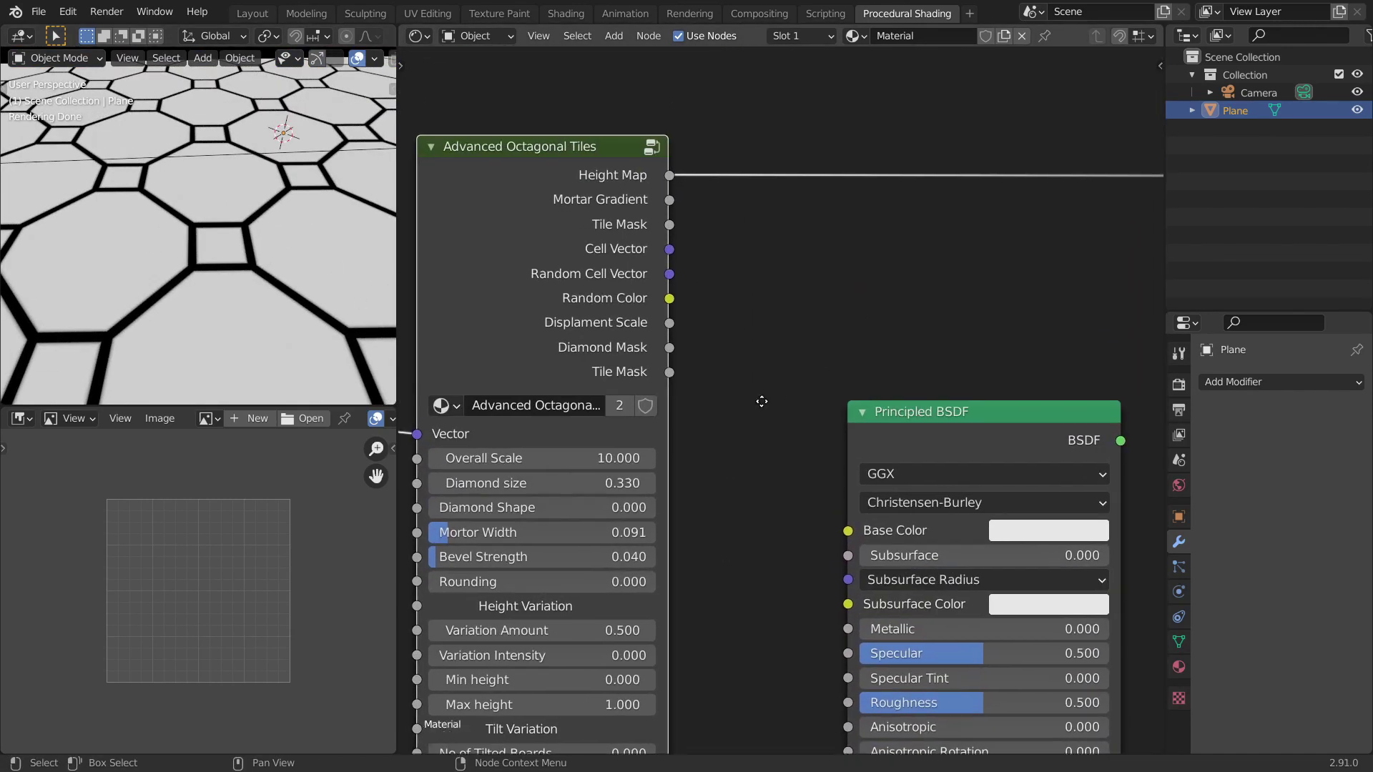
scroll(776, 329, "up", 1)
middle_click_drag(778, 313, 752, 395)
key("shift+a")
left_click(752, 377)
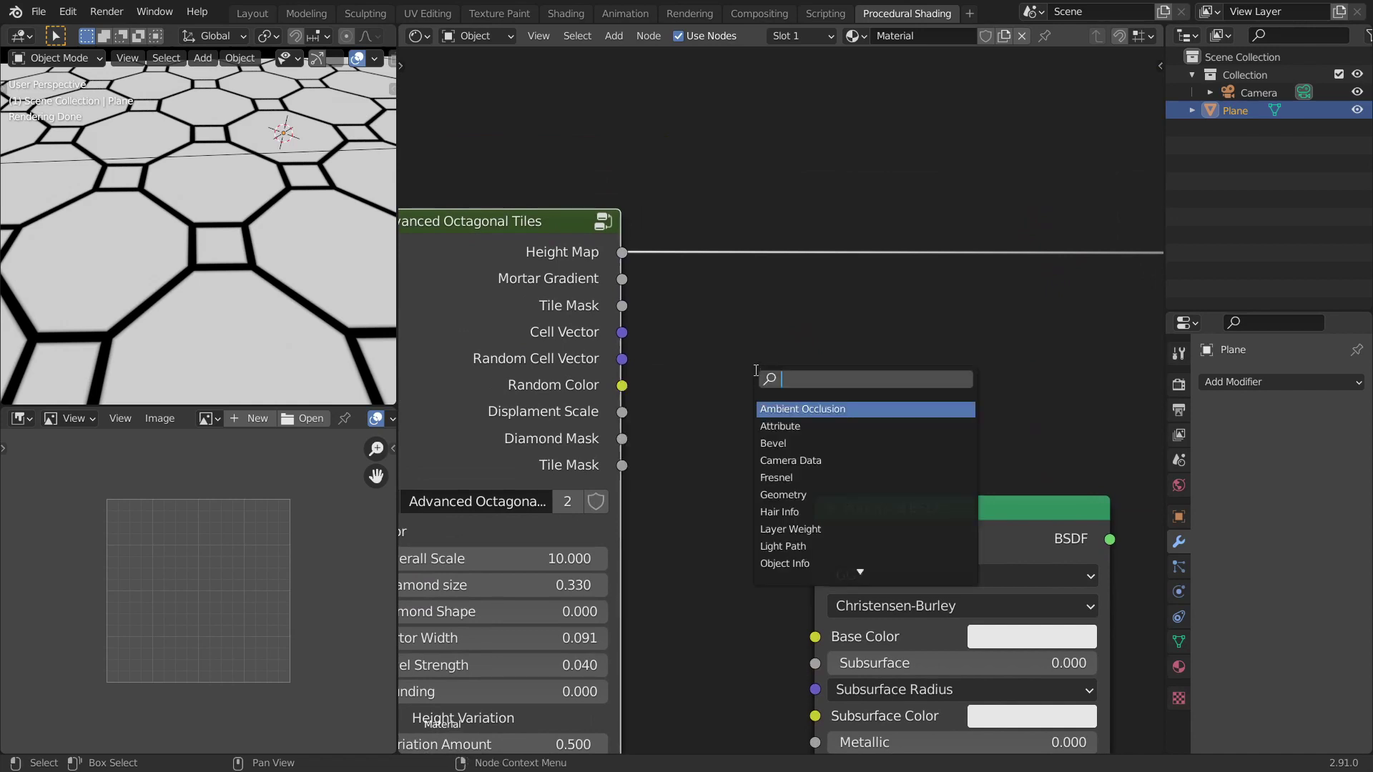
type("di")
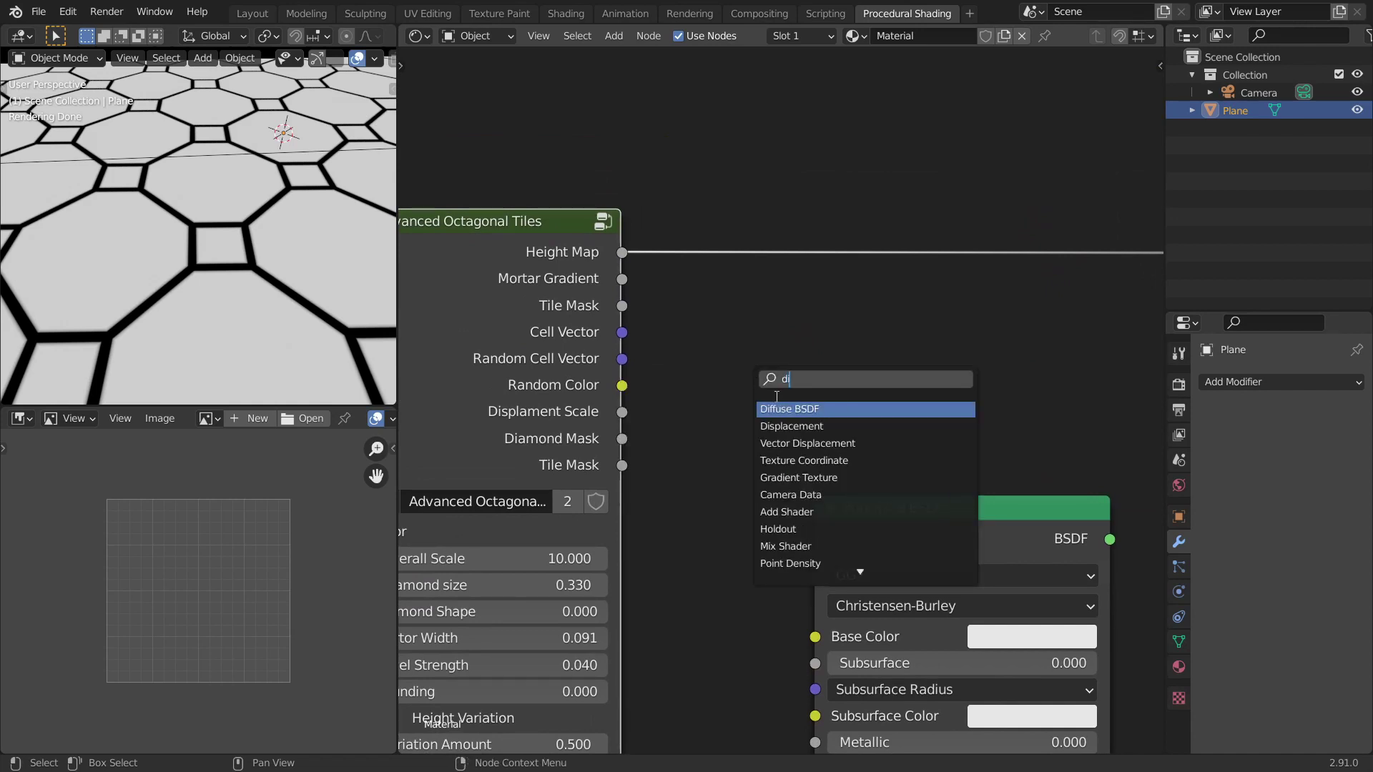
left_click(790, 426)
Feed the tiles' Height Map and Displament Scale into the Displacement node's Height and Scale, and set its Midlevel to 0.
left_click_drag(613, 260, 742, 371)
left_click_drag(622, 412, 756, 431)
scroll(750, 404, "right", 3, "ctrl")
left_click(751, 404)
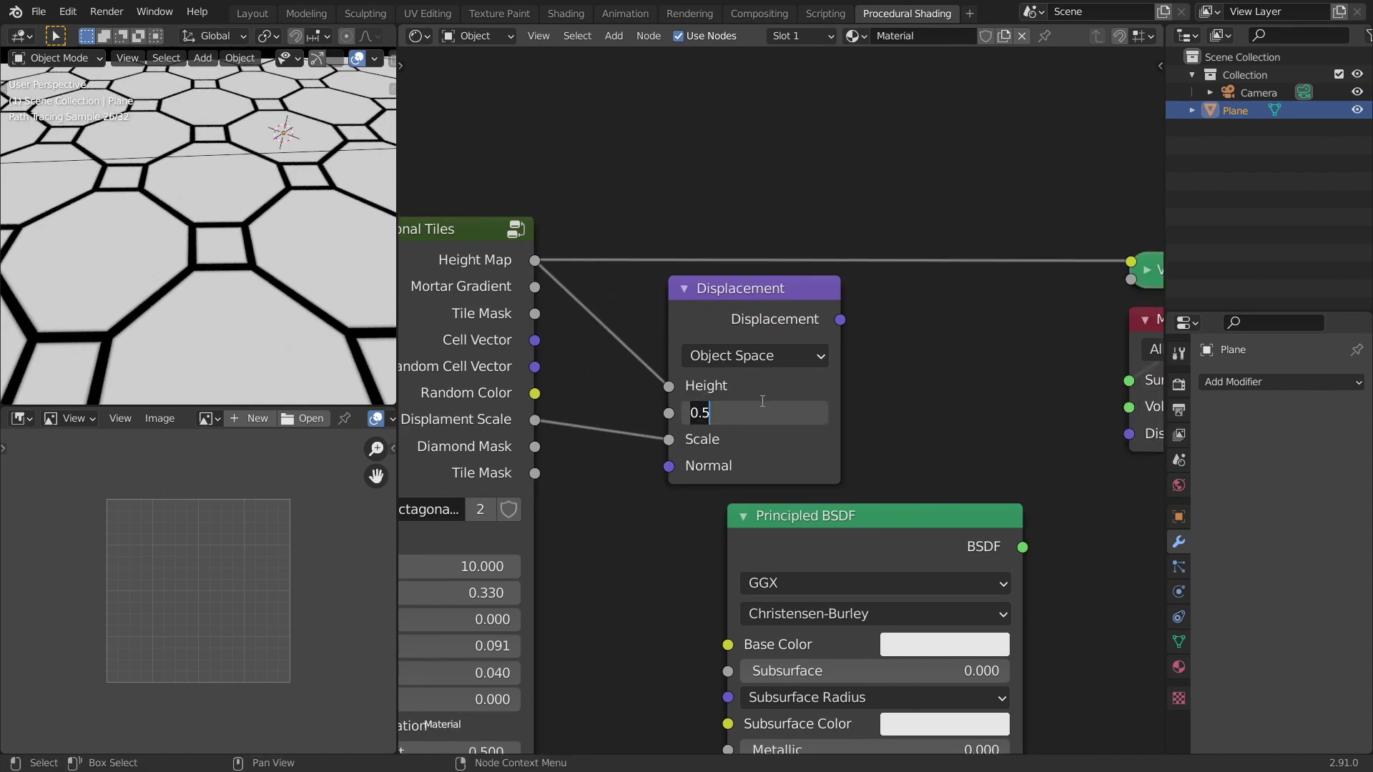
type("0")
key("Return")
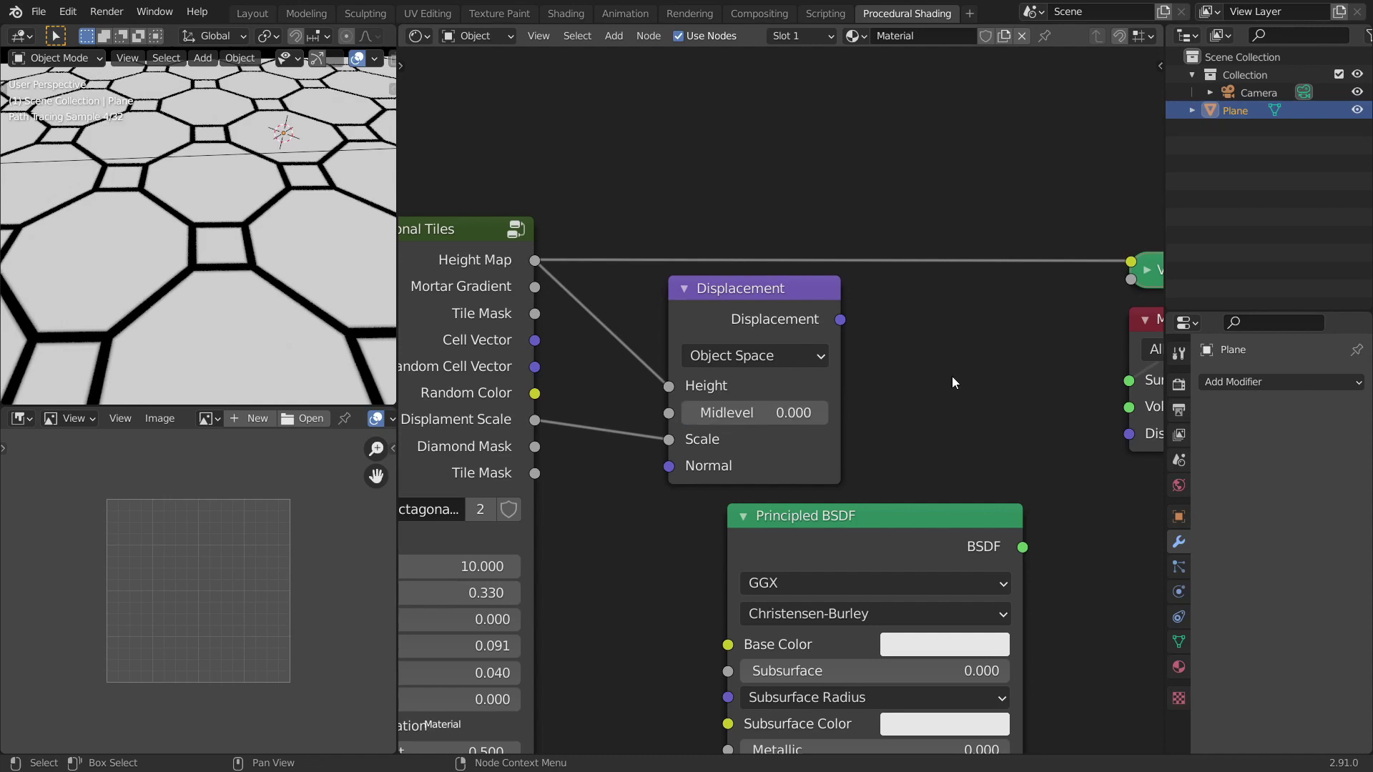
Link the Displacement node to the Material Output's Displacement input and view the whole plane.
scroll(951, 376, "right", 4, "ctrl")
left_click_drag(672, 325, 963, 437)
scroll(275, 323, "down", 5)
scroll(275, 323, "down", 3)
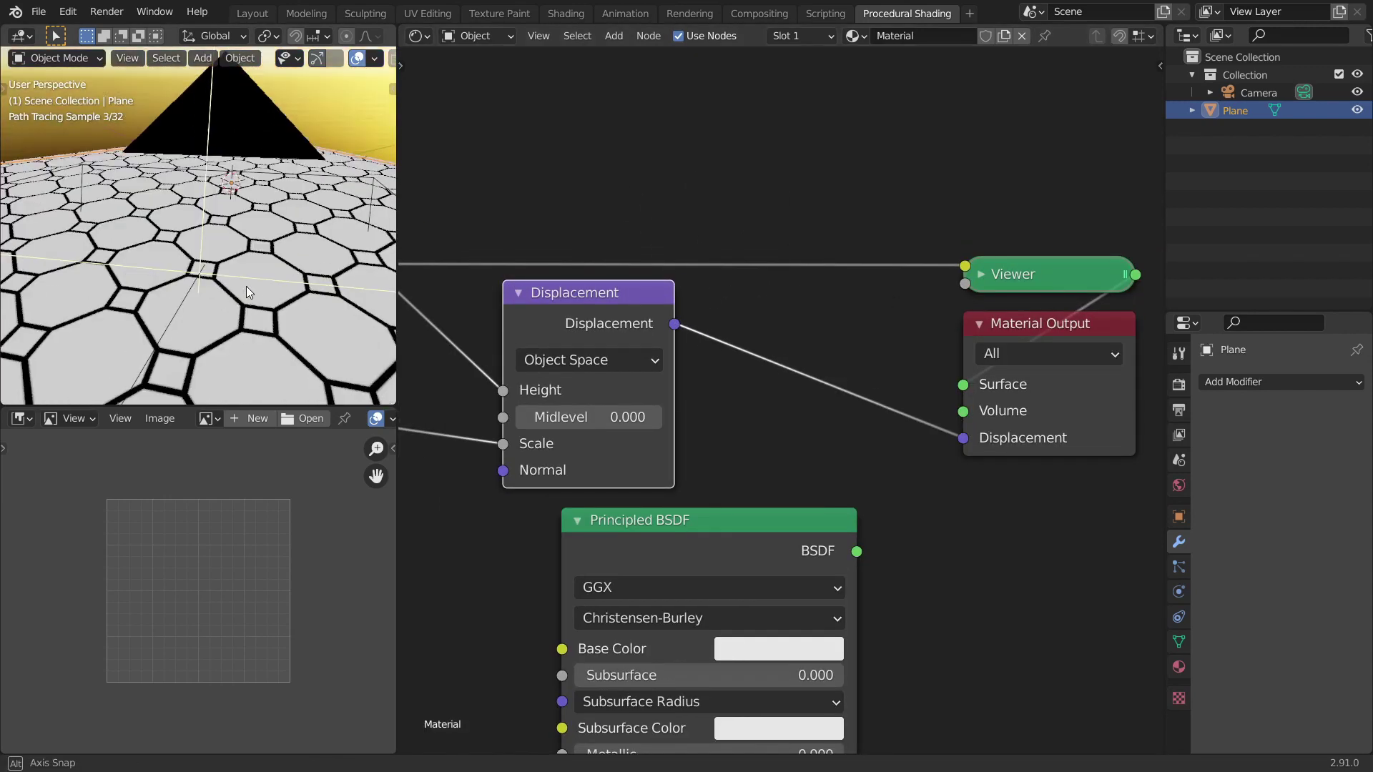
middle_click_drag(339, 277, 220, 195)
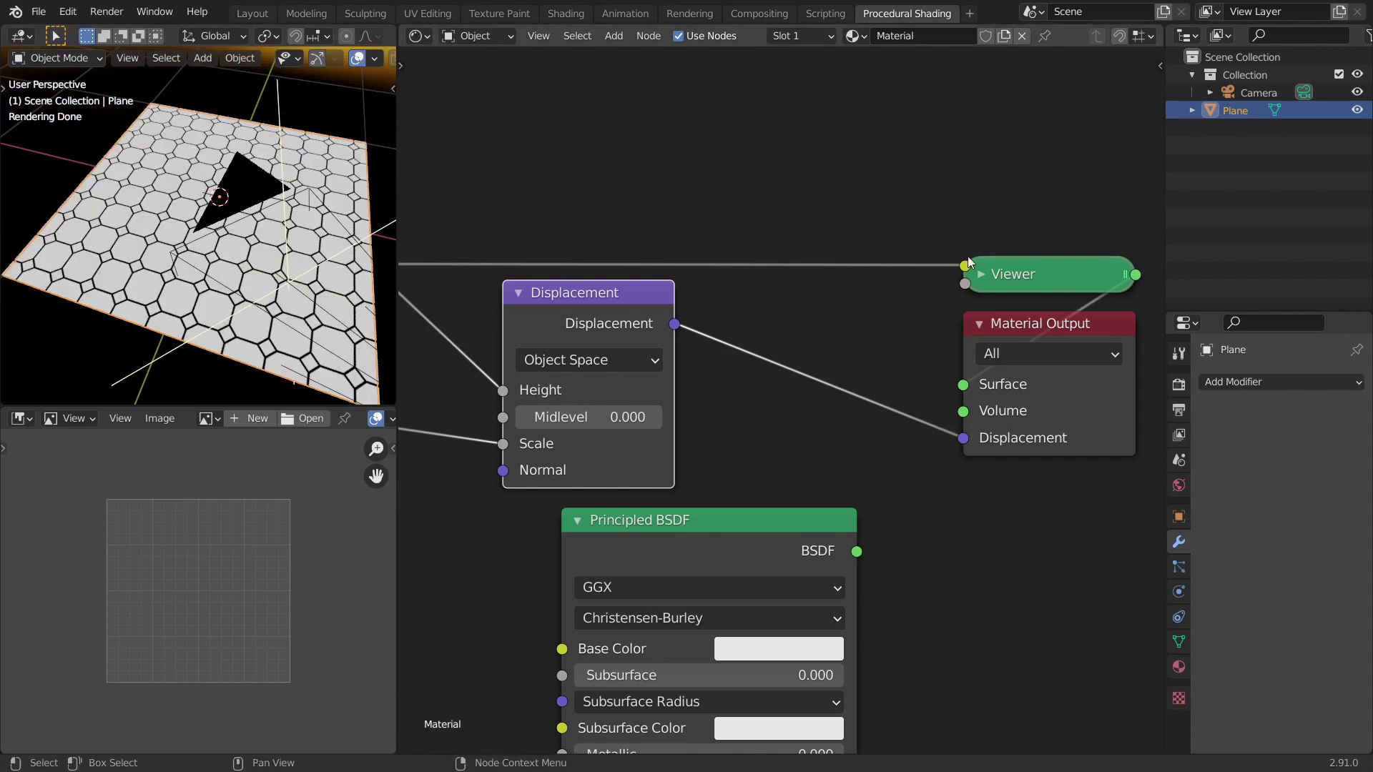
Add a Subdivision Surface modifier to the plane, using Simple subdivision with Adaptive Subdivision enabled.
left_click(1255, 387)
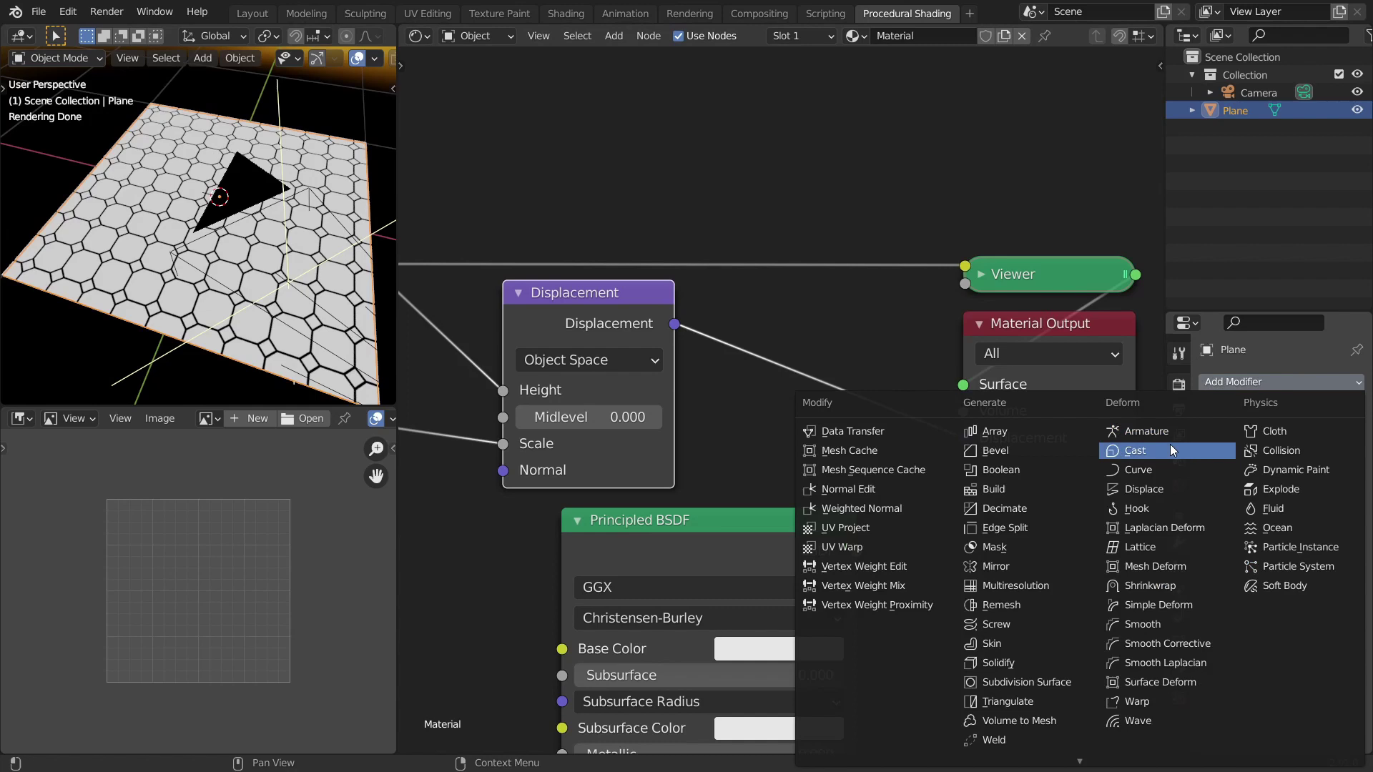
left_click(1025, 681)
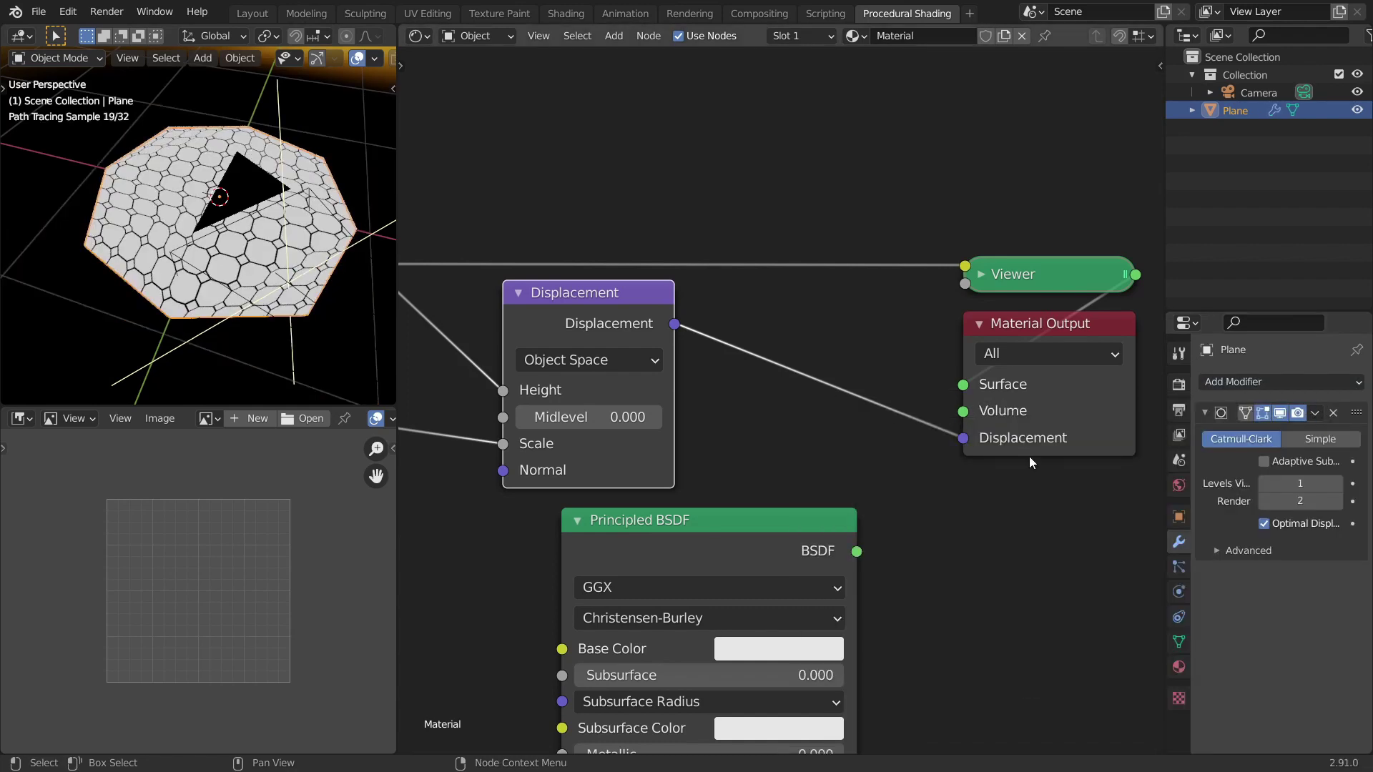
left_click(1302, 441)
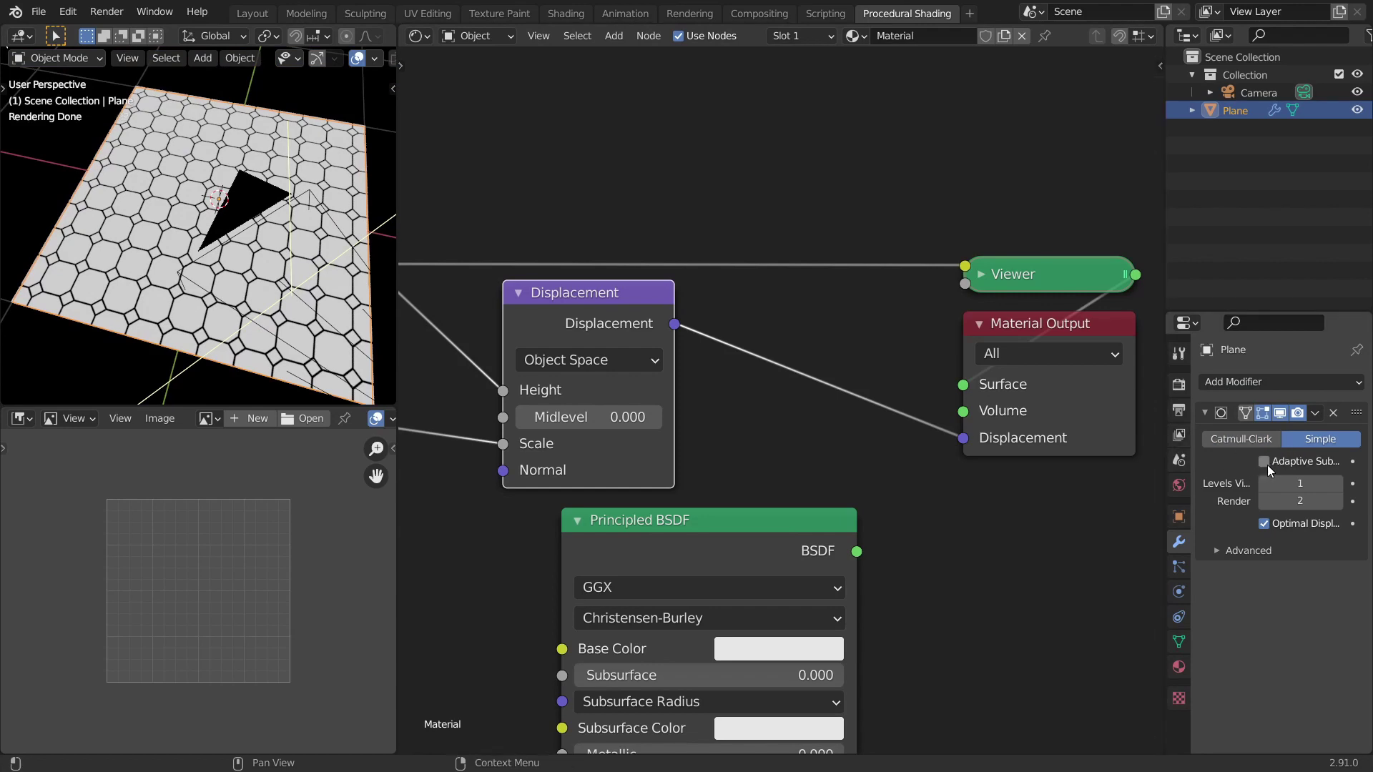
left_click(1264, 462)
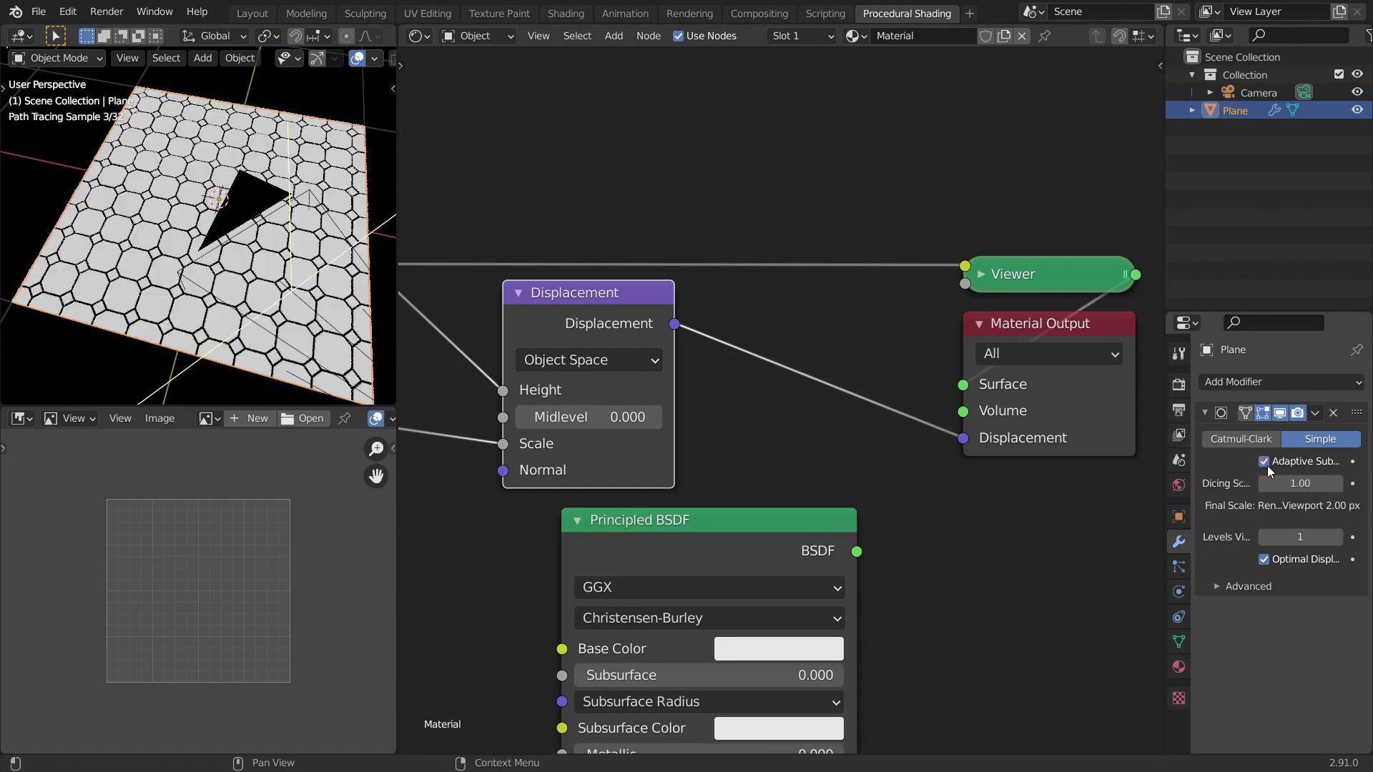
Set the Cycles Feature Set to Experimental in the render properties and return to the plane's modifiers.
left_click(1178, 384)
left_click(1313, 404)
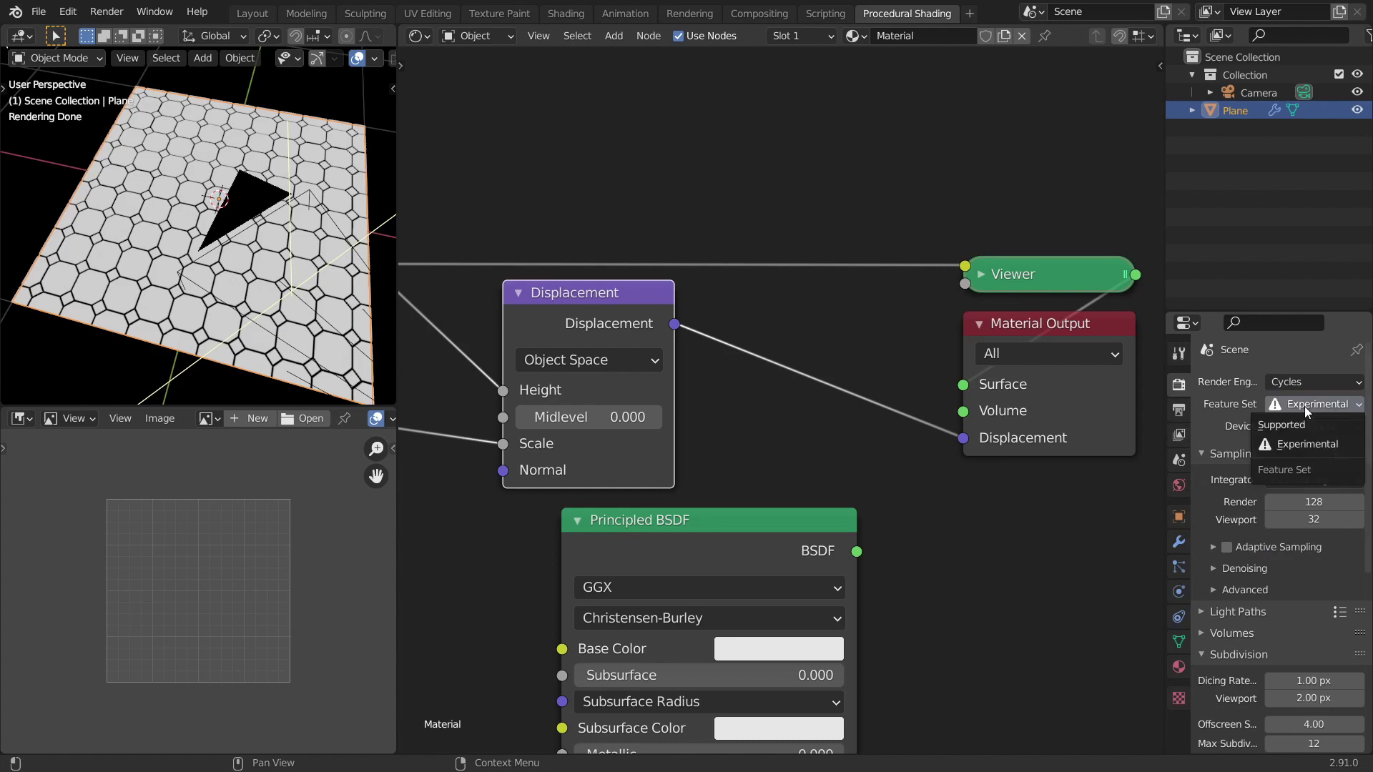
left_click(1300, 444)
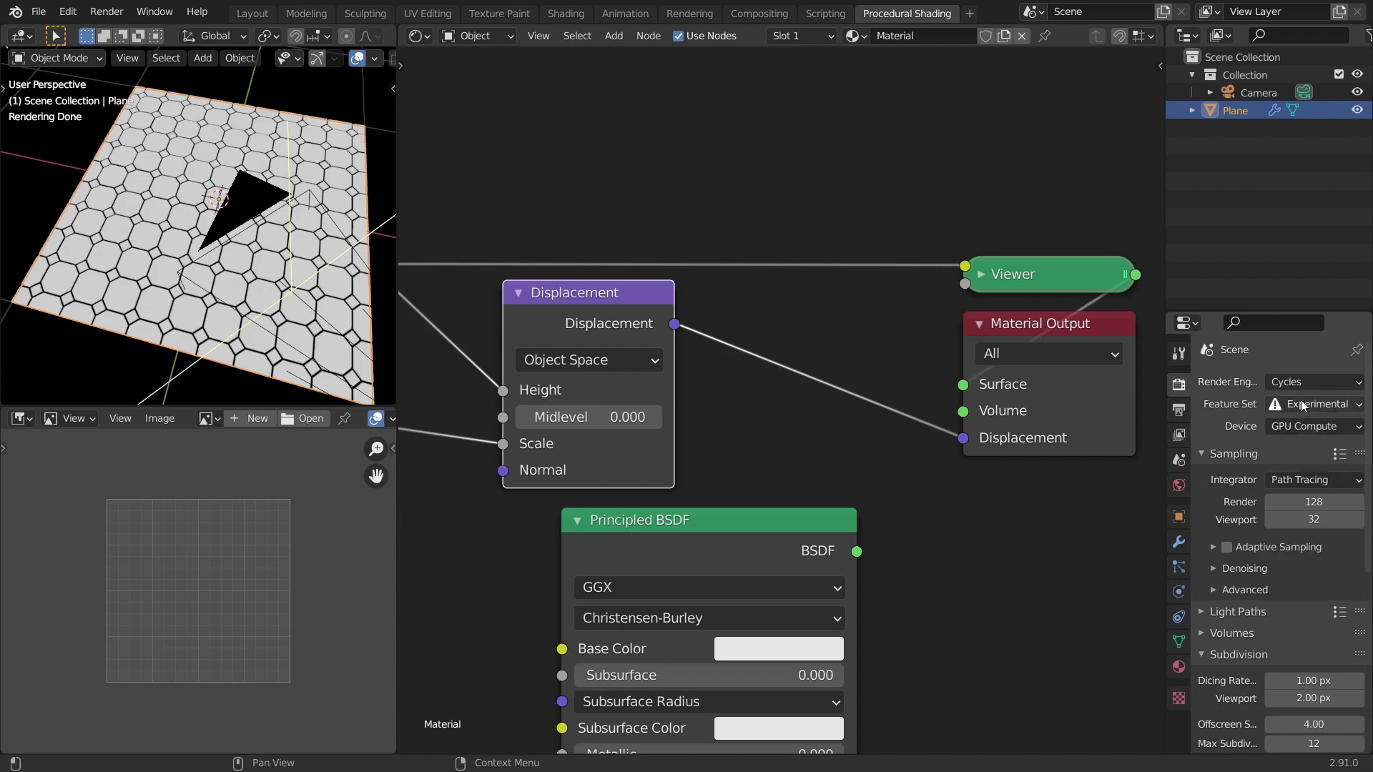
left_click(1185, 548)
Examine the displaced tiles through the camera, both up close and across the plane.
middle_click_drag(143, 266, 86, 247)
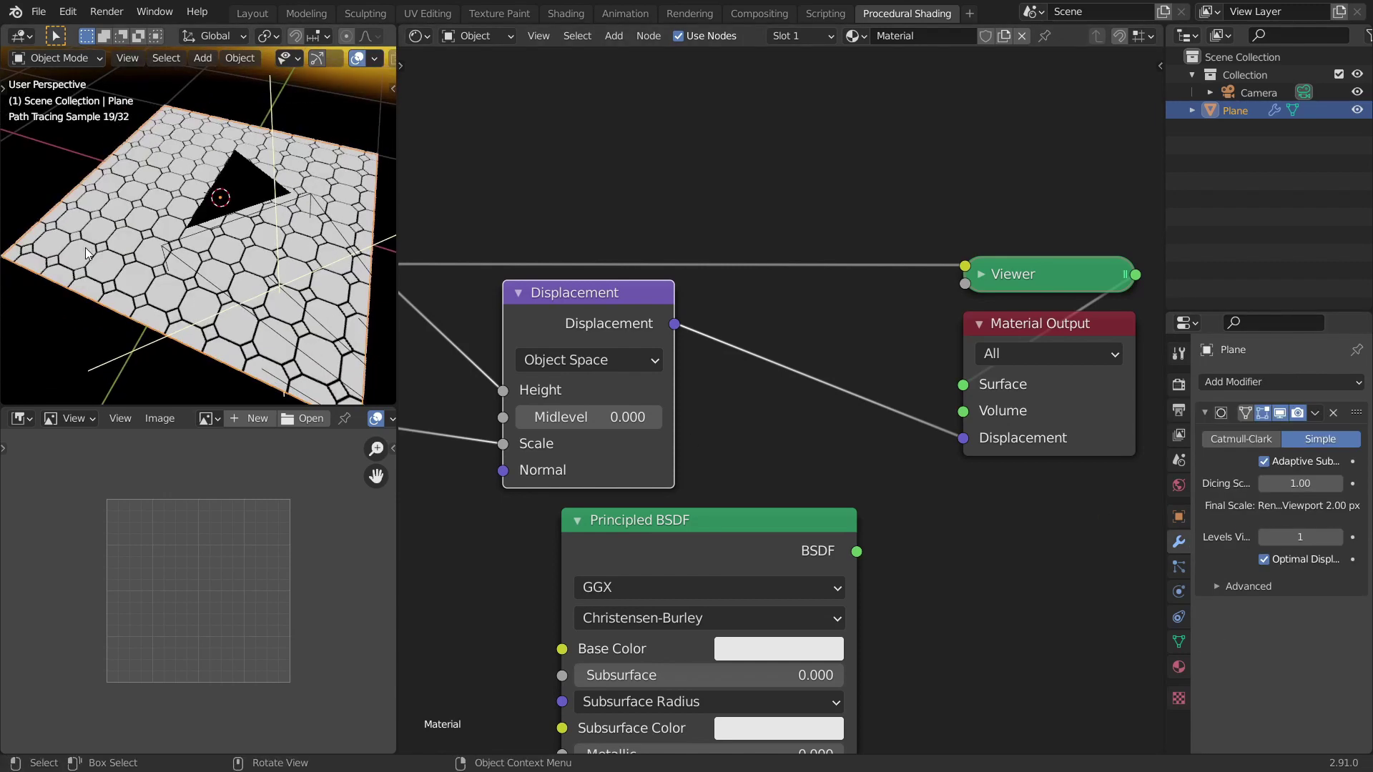
key("KP_0")
scroll(136, 262, "up", 6)
middle_click_drag(798, 181, 875, 199)
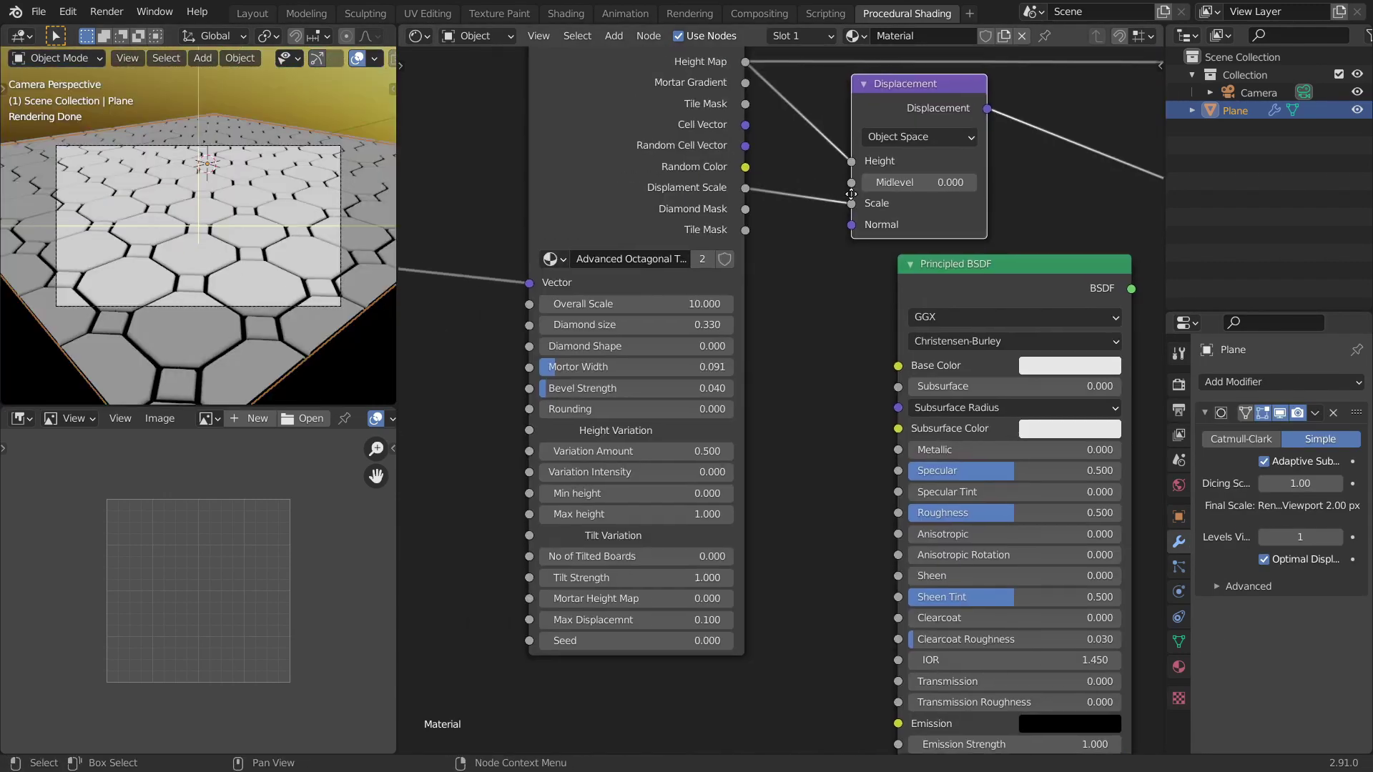
scroll(201, 263, "up", 3)
scroll(200, 233, "up", 3)
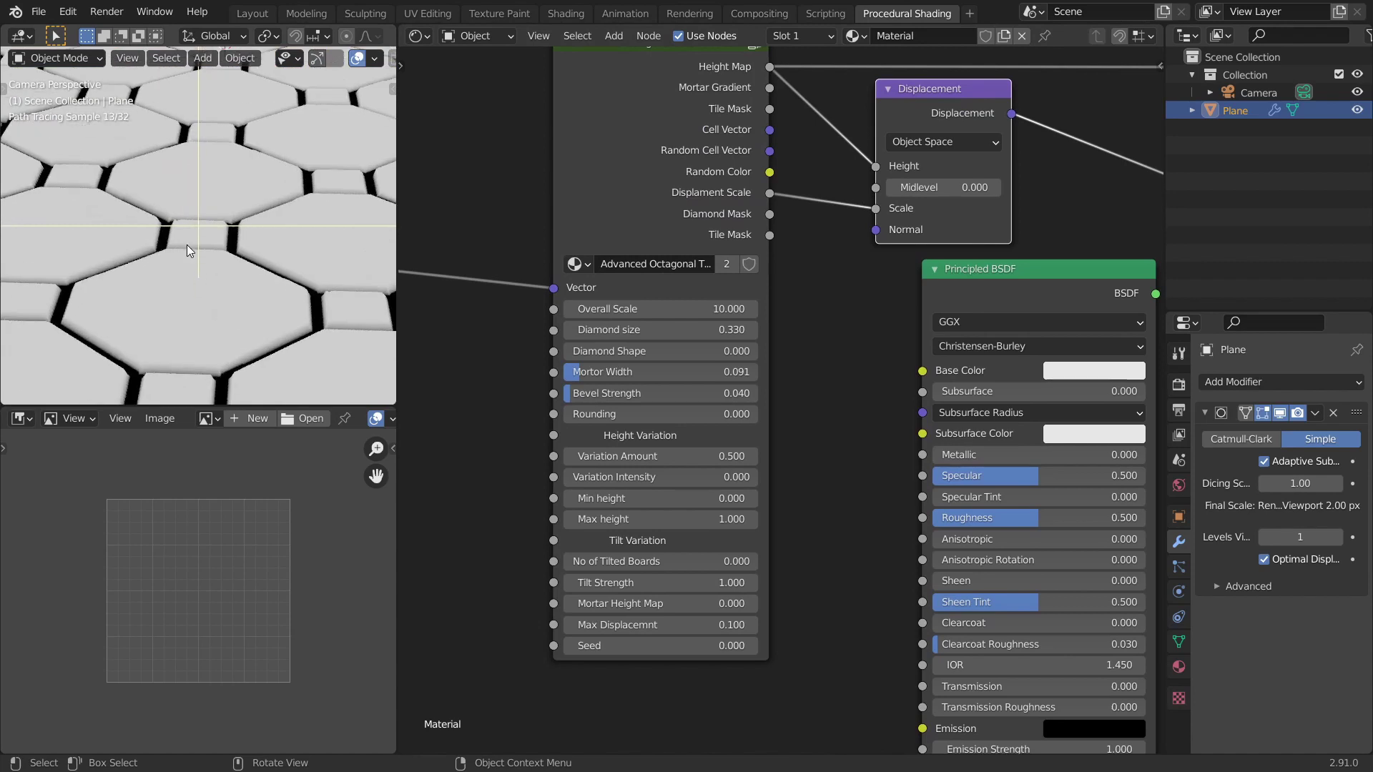
middle_click_drag(795, 290, 792, 285)
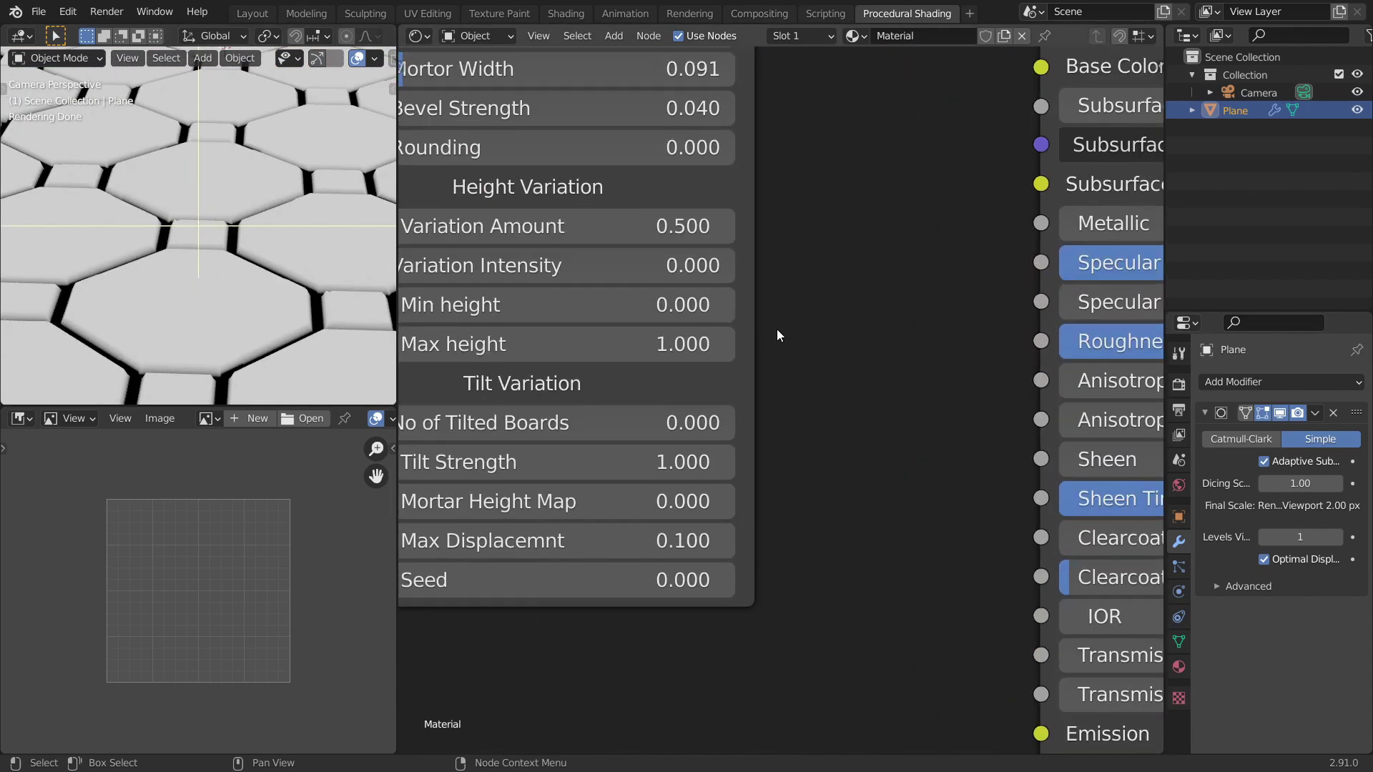
middle_click_drag(780, 335, 762, 262)
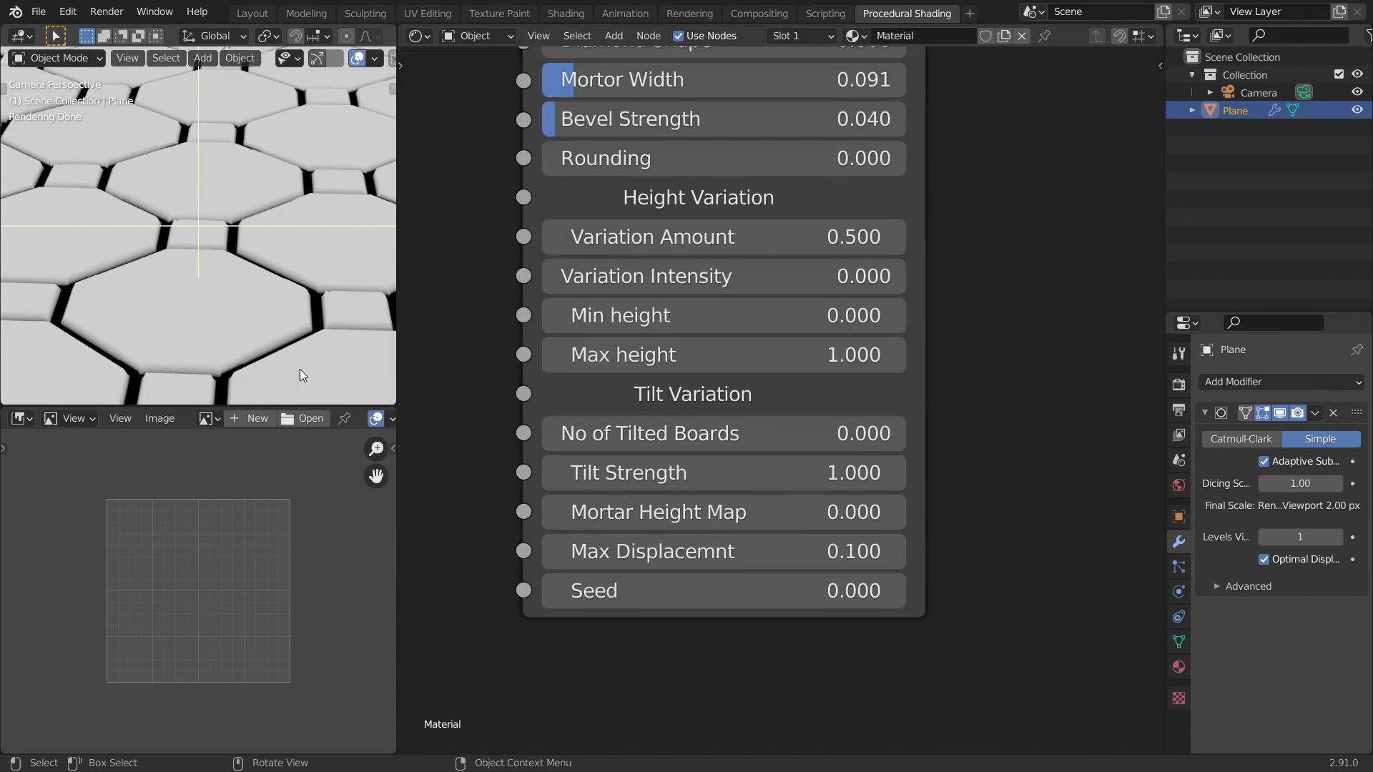
scroll(243, 298, "down", 3)
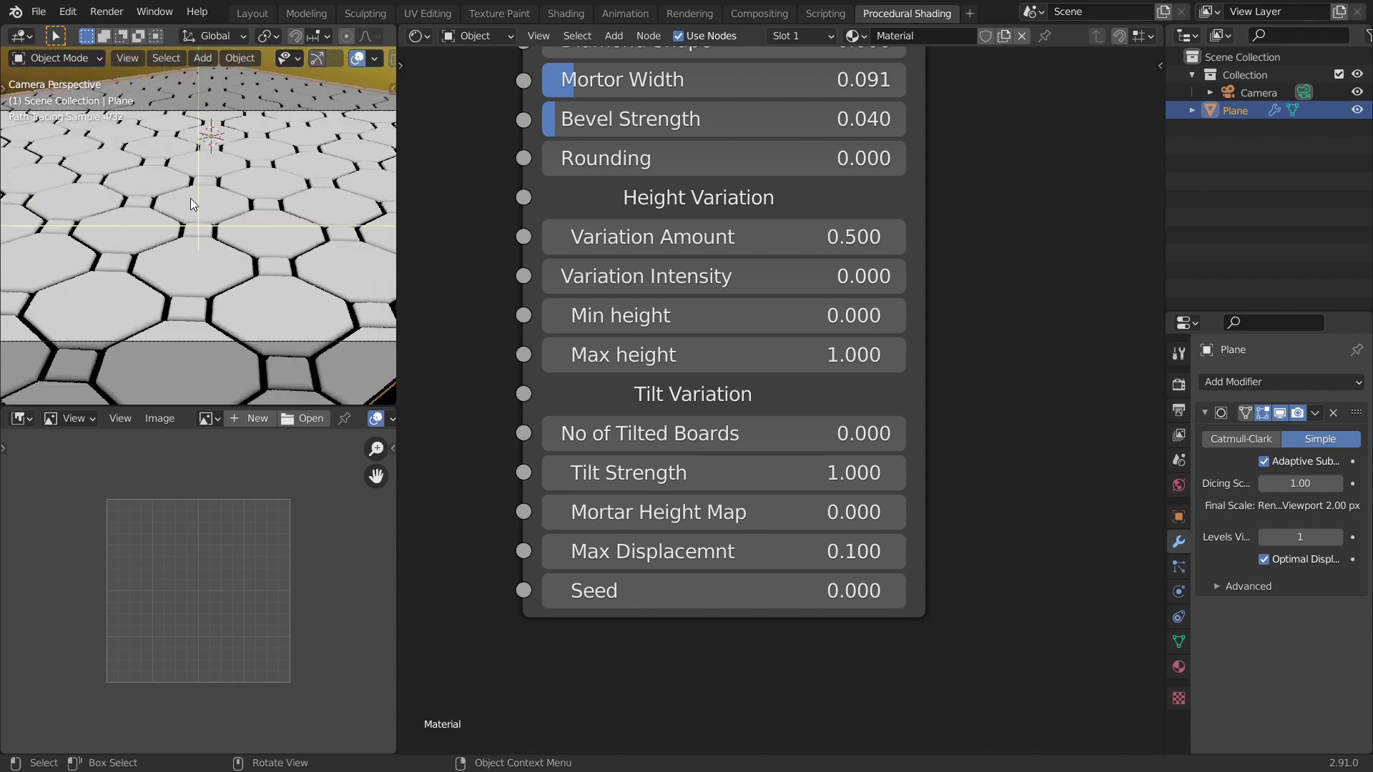
Set the tiles group's Max Displacemnt to 0.5 and inspect the raised tiles from several angles.
middle_click_drag(787, 303, 778, 175)
scroll(778, 179, "up", 2)
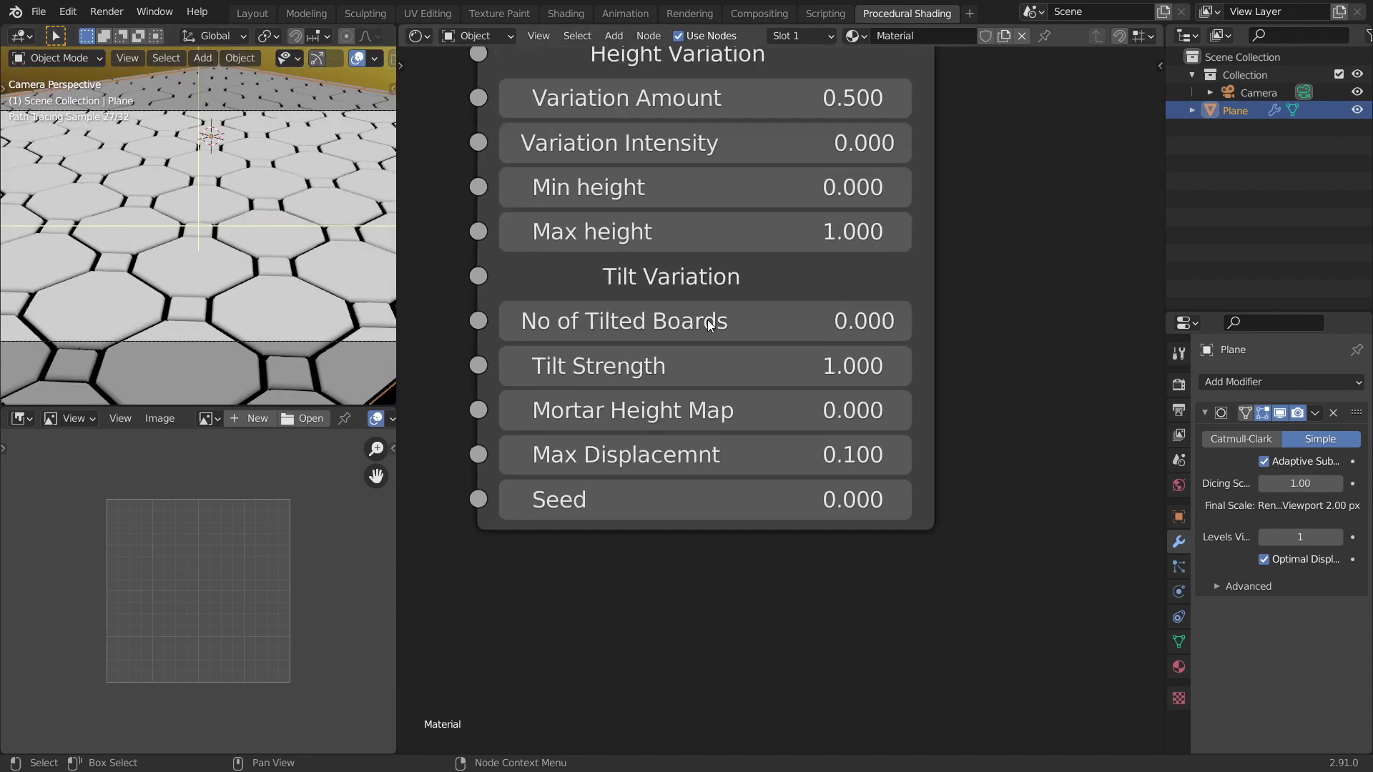
double_click(691, 467)
type("5")
key("Return")
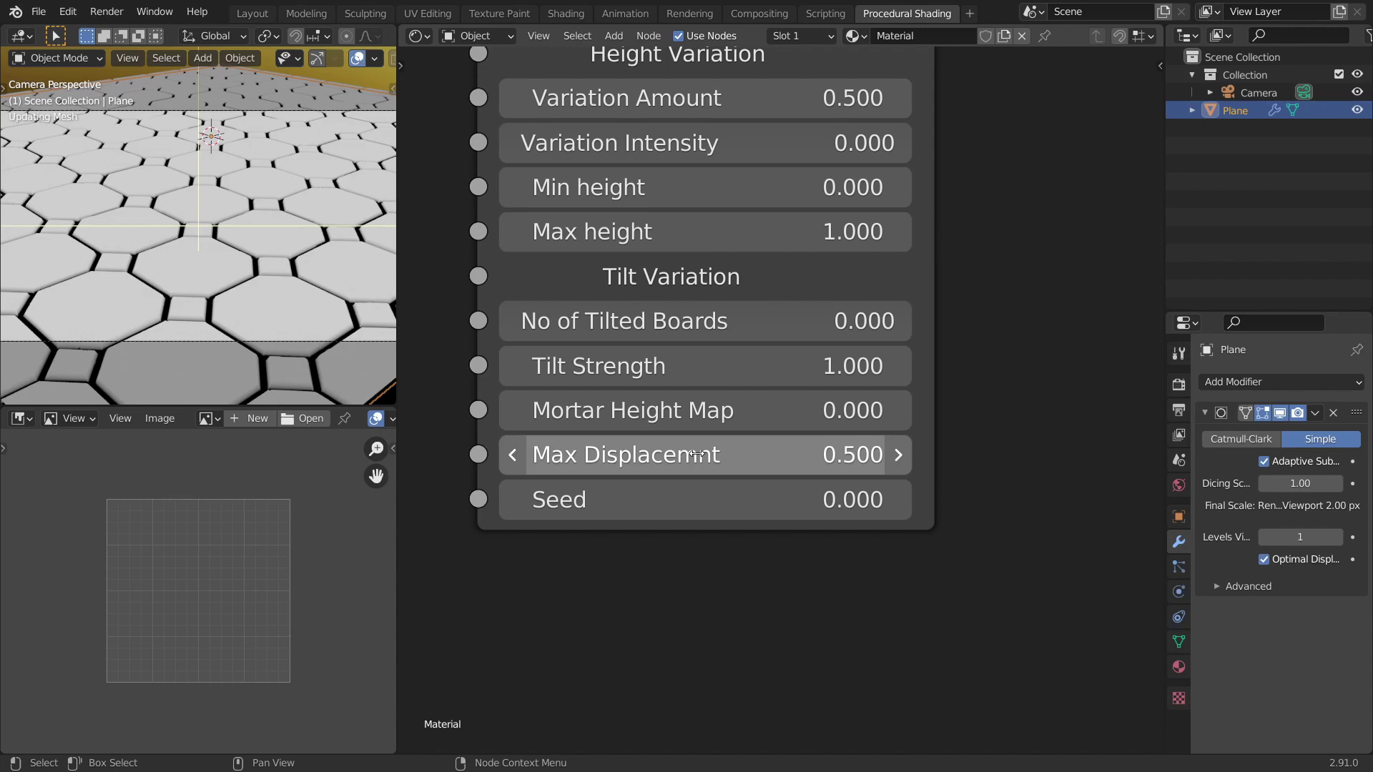
middle_click_drag(169, 254, 232, 252)
scroll(196, 283, "up", 3)
middle_click_drag(570, 281, 632, 418)
middle_click_drag(754, 208, 699, 331)
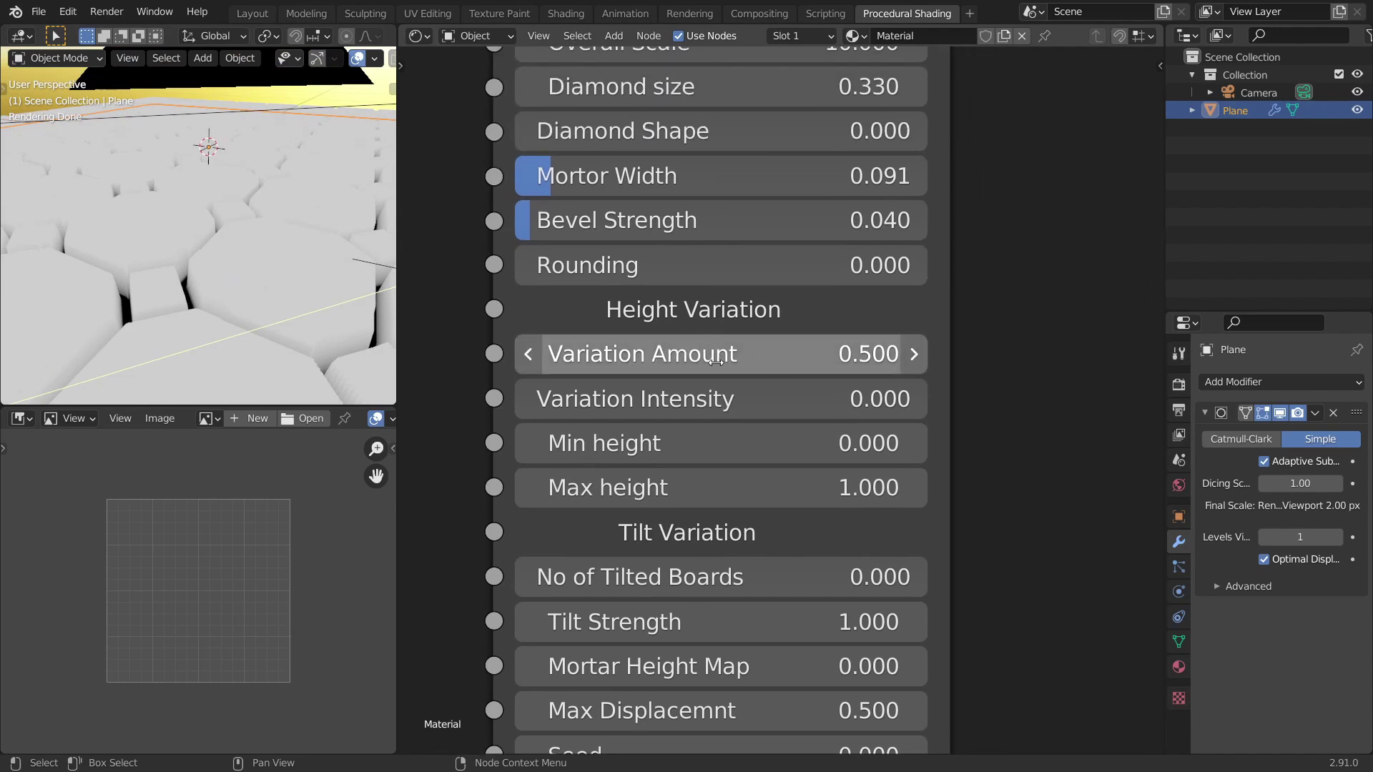
middle_click_drag(321, 299, 207, 247)
mouse_move(315, 293)
middle_mouse_down()
mouse_move(240, 268)
mouse_move(301, 275)
middle_mouse_up()
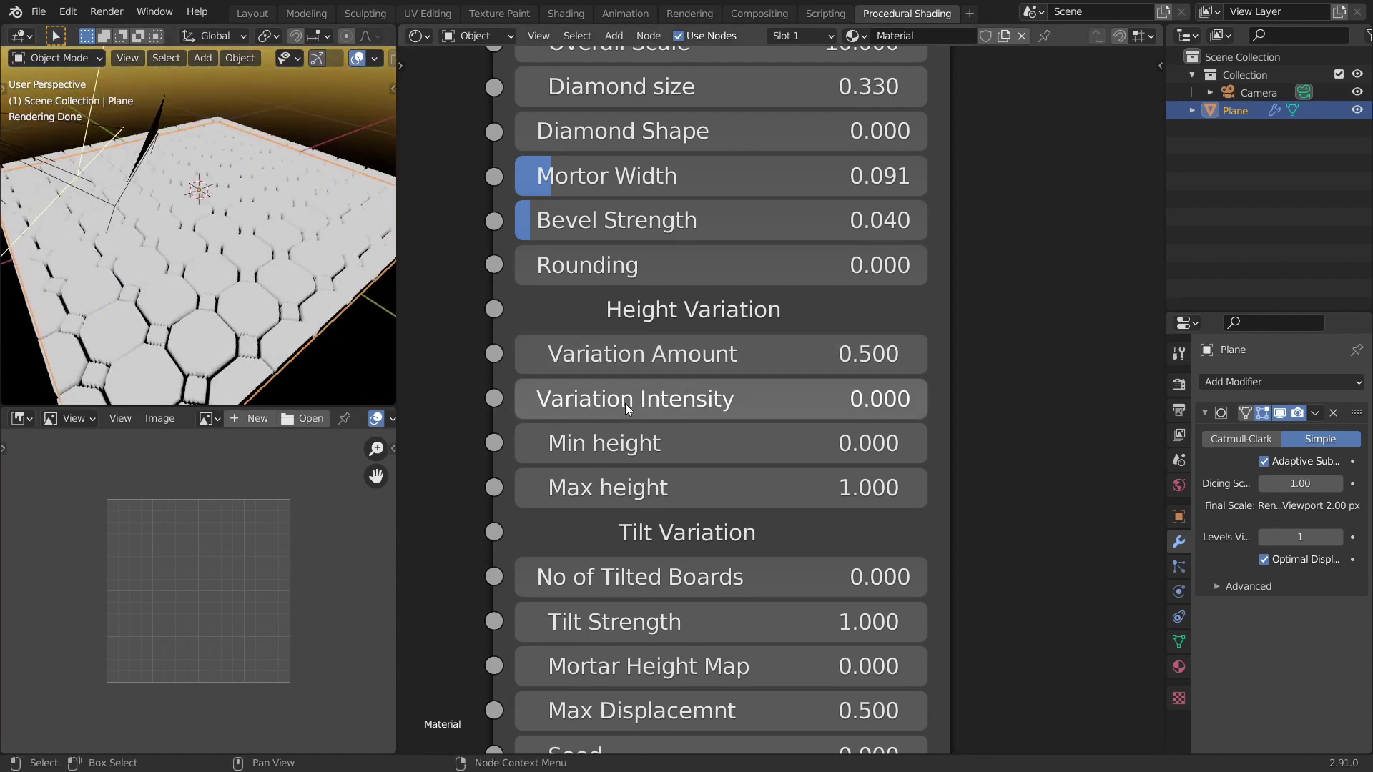
Raise the Height Variation's Variation Intensity to 1 and inspect the uneven tiles in a maximized viewport.
left_click_drag(597, 413, 760, 414)
middle_click_drag(322, 325, 273, 266)
scroll(272, 283, "up", 4)
scroll(637, 385, "down", 1)
left_click_drag(636, 390, 917, 404)
middle_click_drag(323, 243, 269, 242)
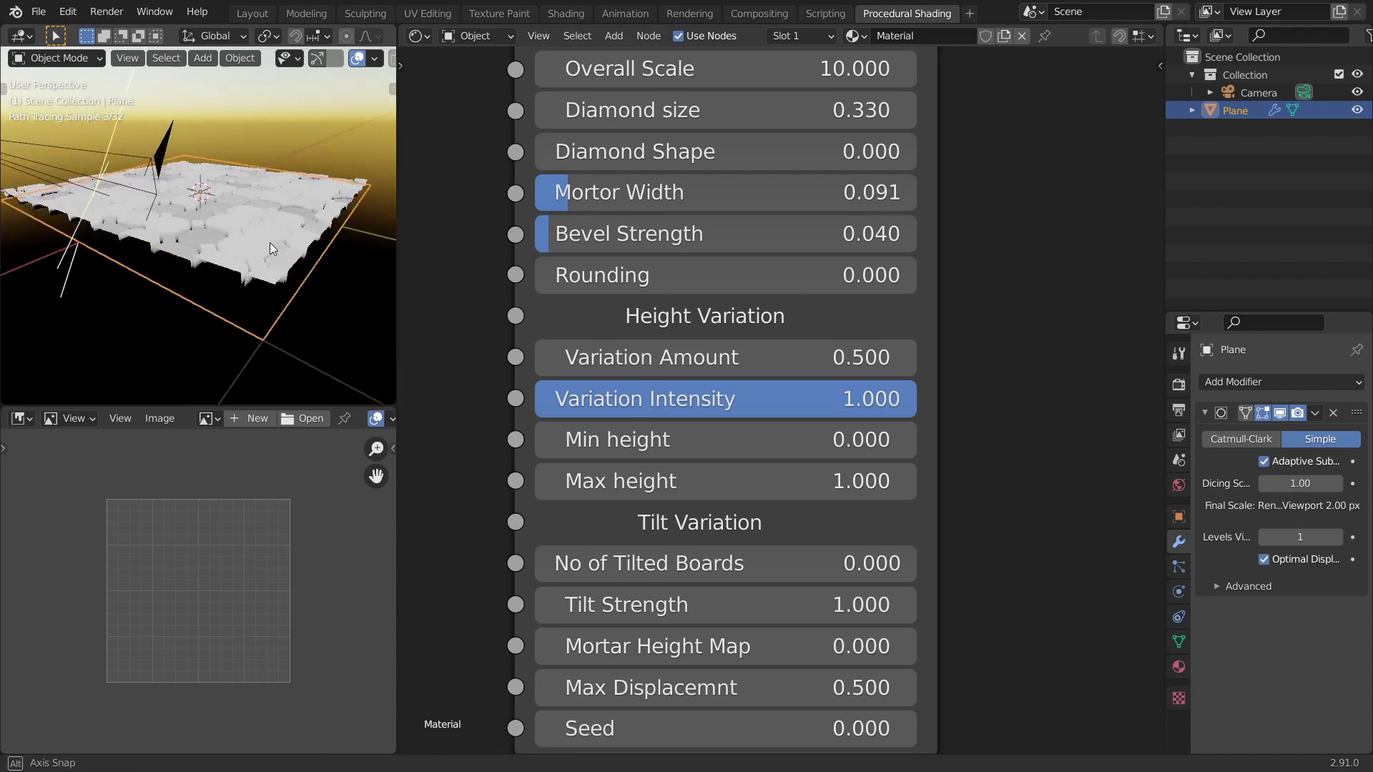
key("ctrl+space")
scroll(422, 259, "down", 4)
middle_click_drag(447, 260, 522, 268)
scroll(522, 269, "up", 2)
middle_click_drag(639, 346, 704, 390)
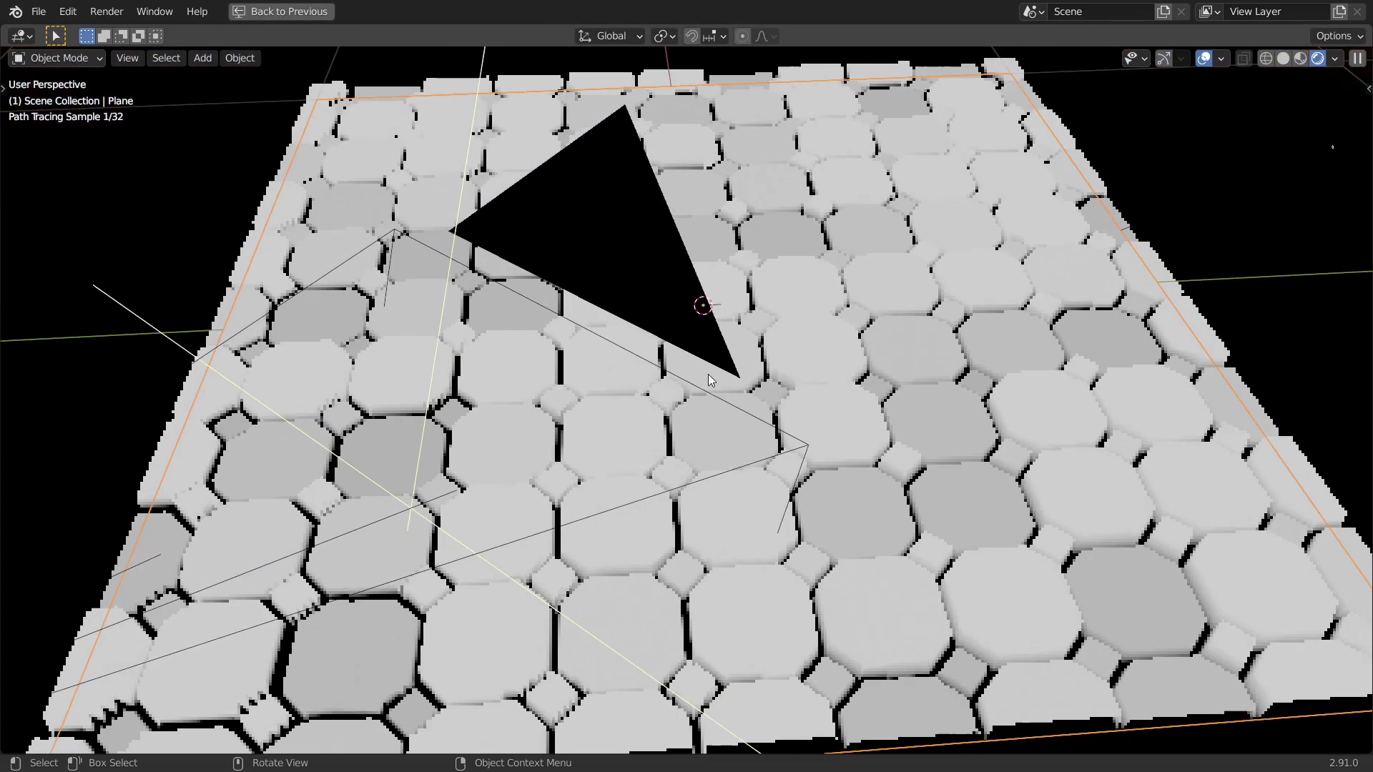
Set the Height Variation's Variation Amount to 1.
key("ctrl+space")
left_click(858, 357)
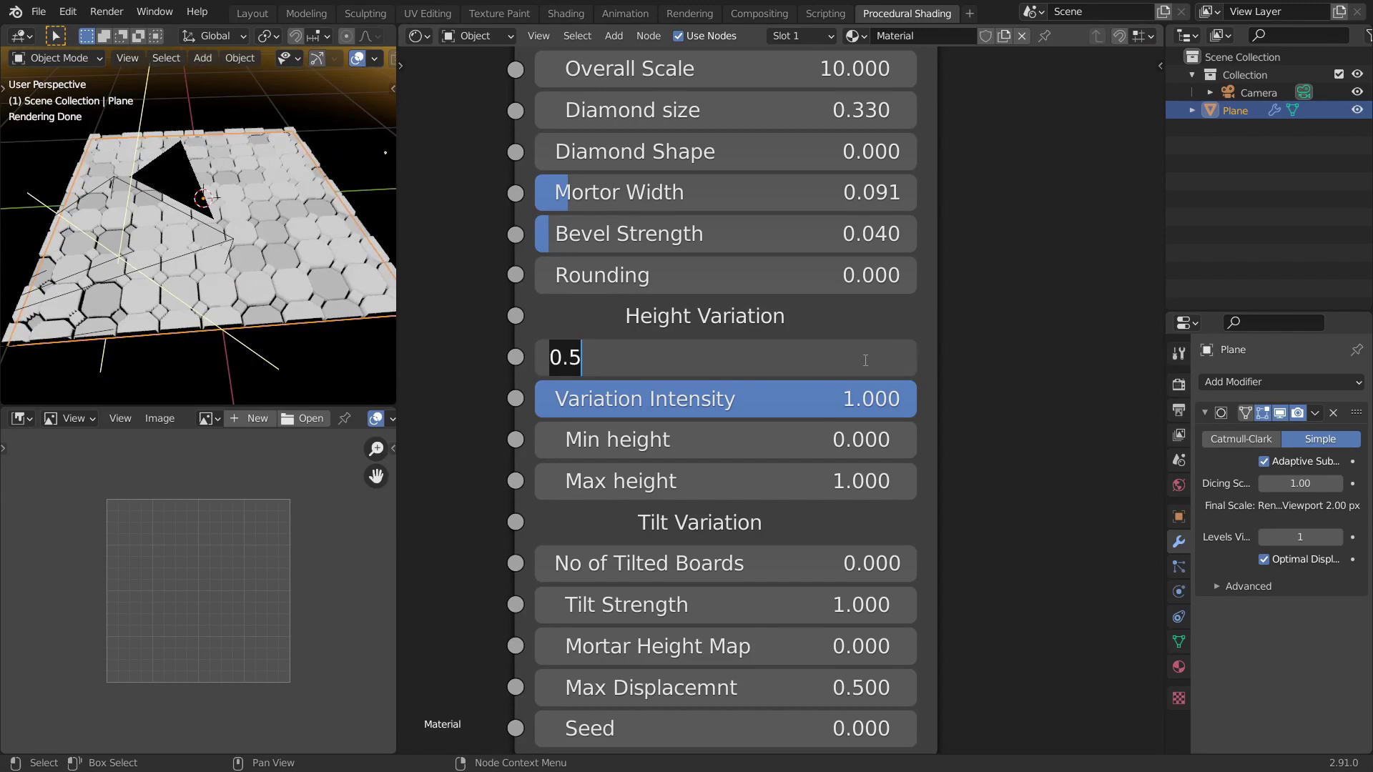
type("1")
key("Return")
Inspect the varied tile heights in a maximized viewport, toggling Edit Mode to refresh the adaptive subdivision for the current view.
key("ctrl+space")
middle_click_drag(255, 301, 329, 255)
middle_click_drag(408, 280, 747, 328)
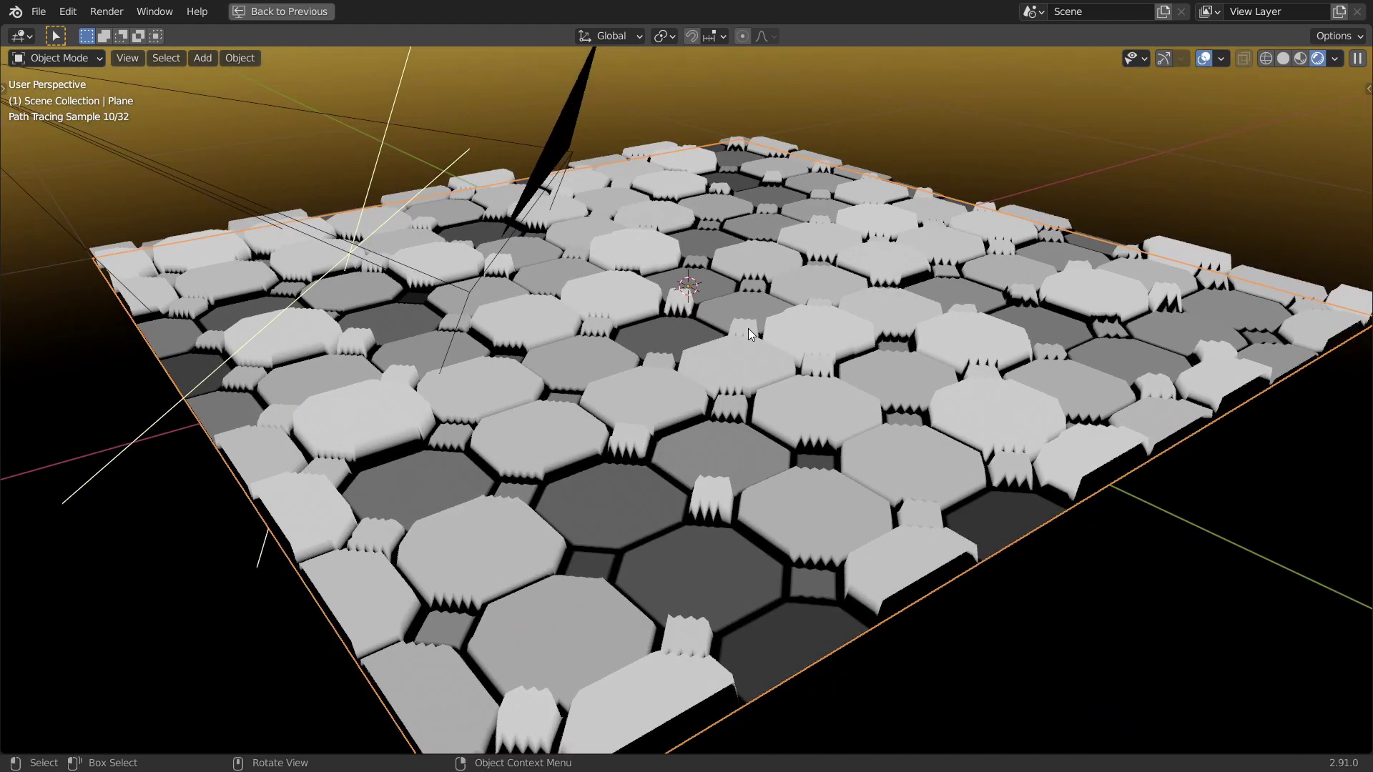
key("Tab")
key("Tab")
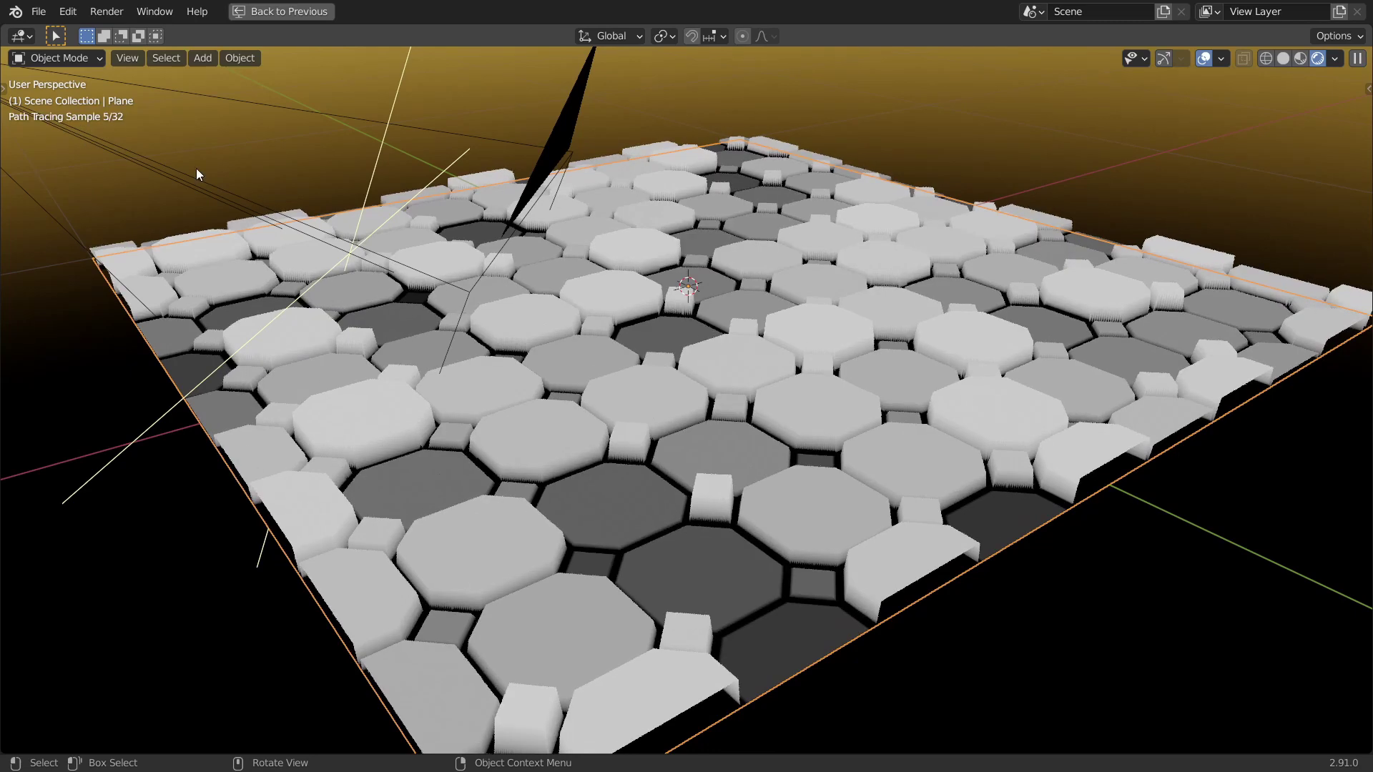
scroll(562, 286, "down", 2)
middle_click_drag(562, 286, 757, 321)
key("ctrl+space")
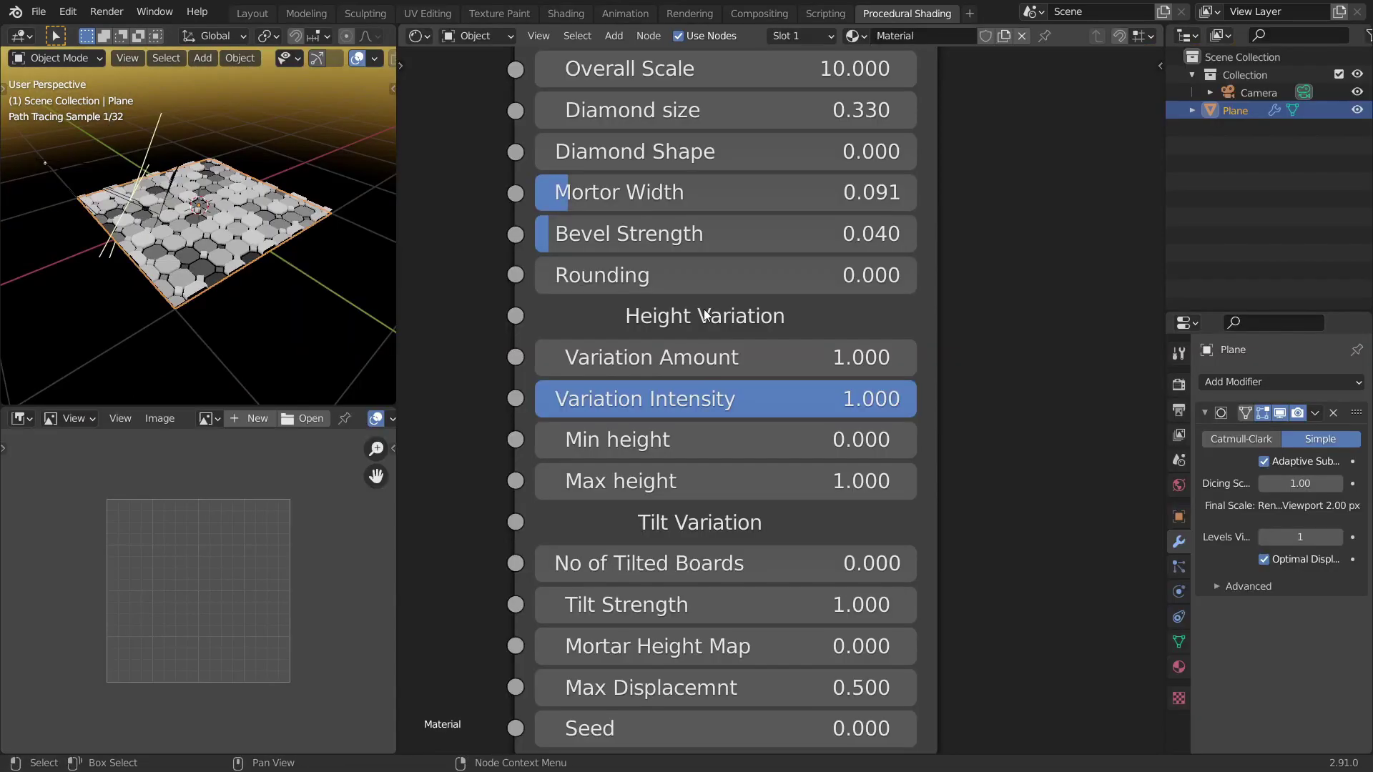
Examine the modifier's Dicing Scale and the viewport Dicing Rate in the render Subdivision settings.
key("ctrl+space")
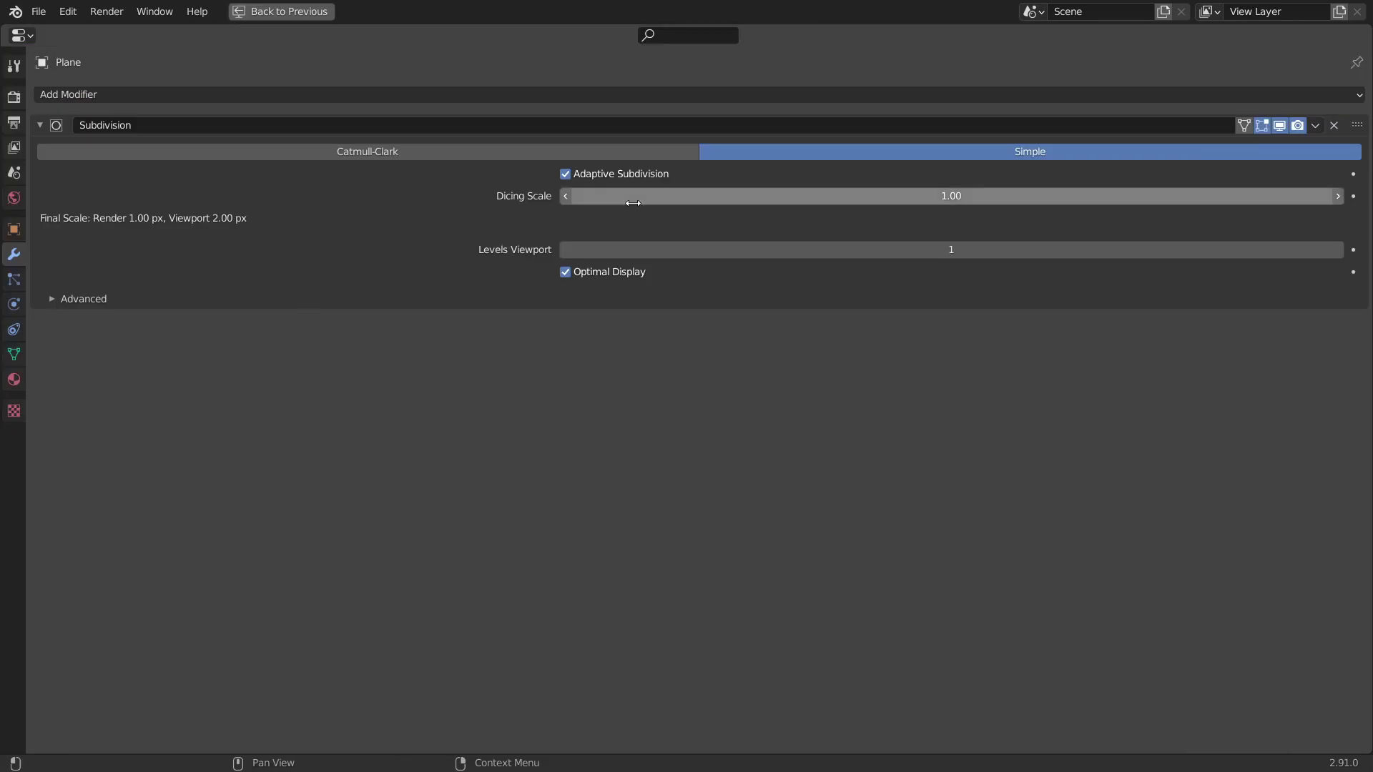
left_click(14, 98)
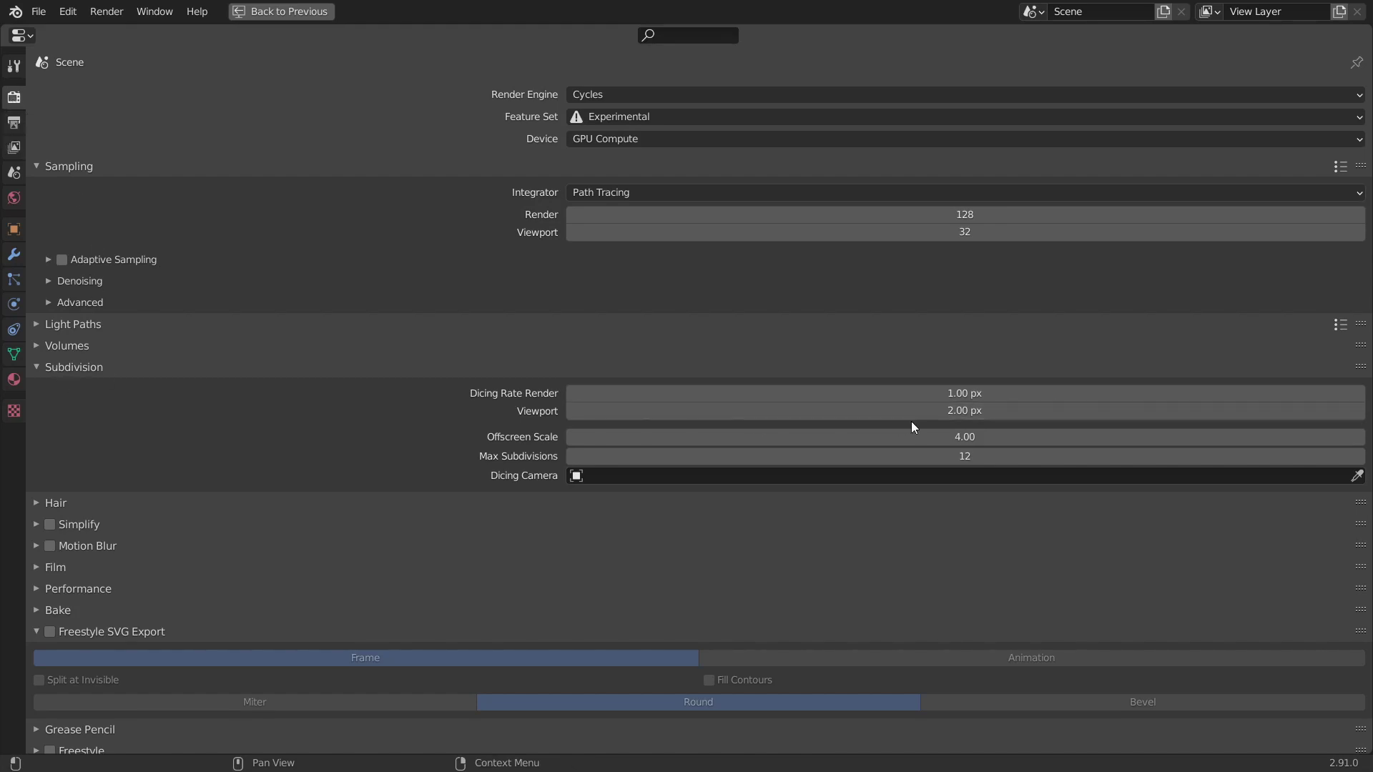
left_click(954, 412)
type("8.0")
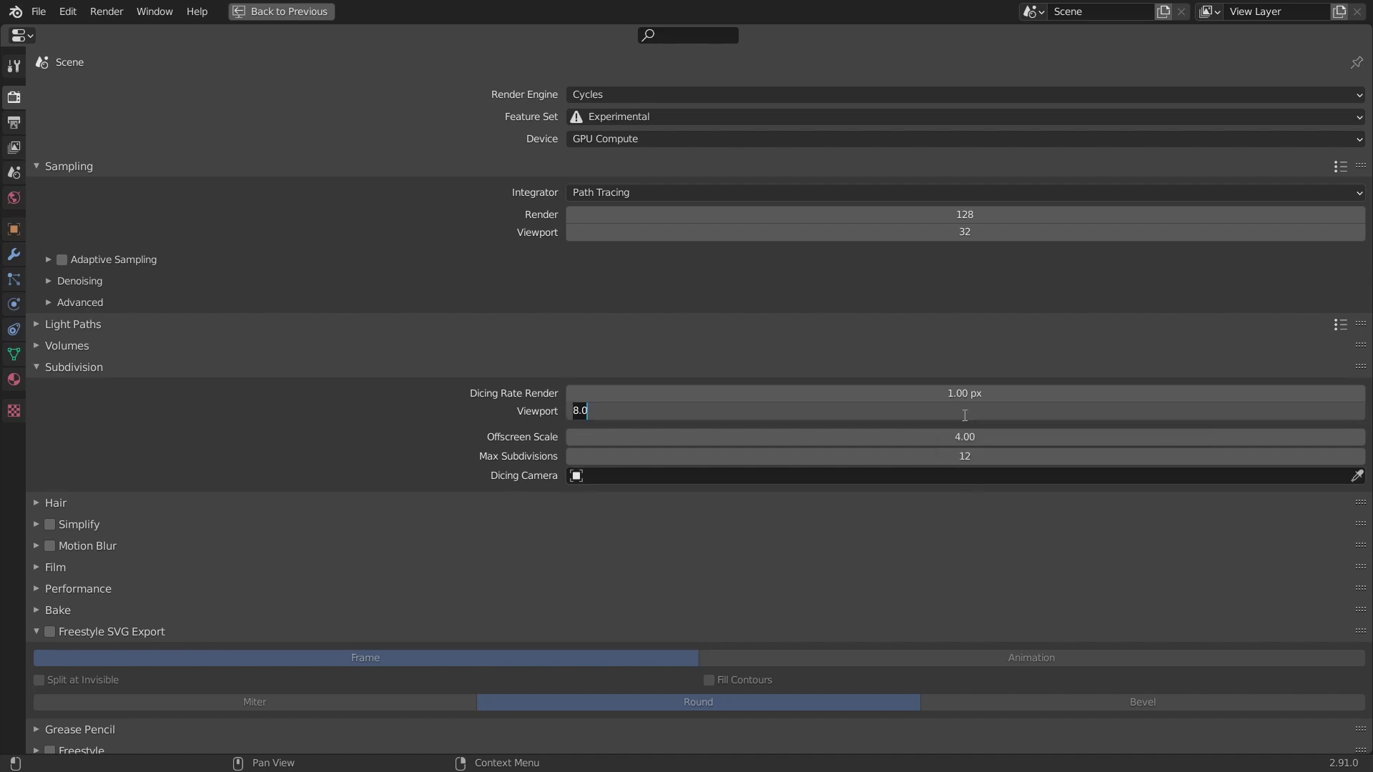
key("Escape")
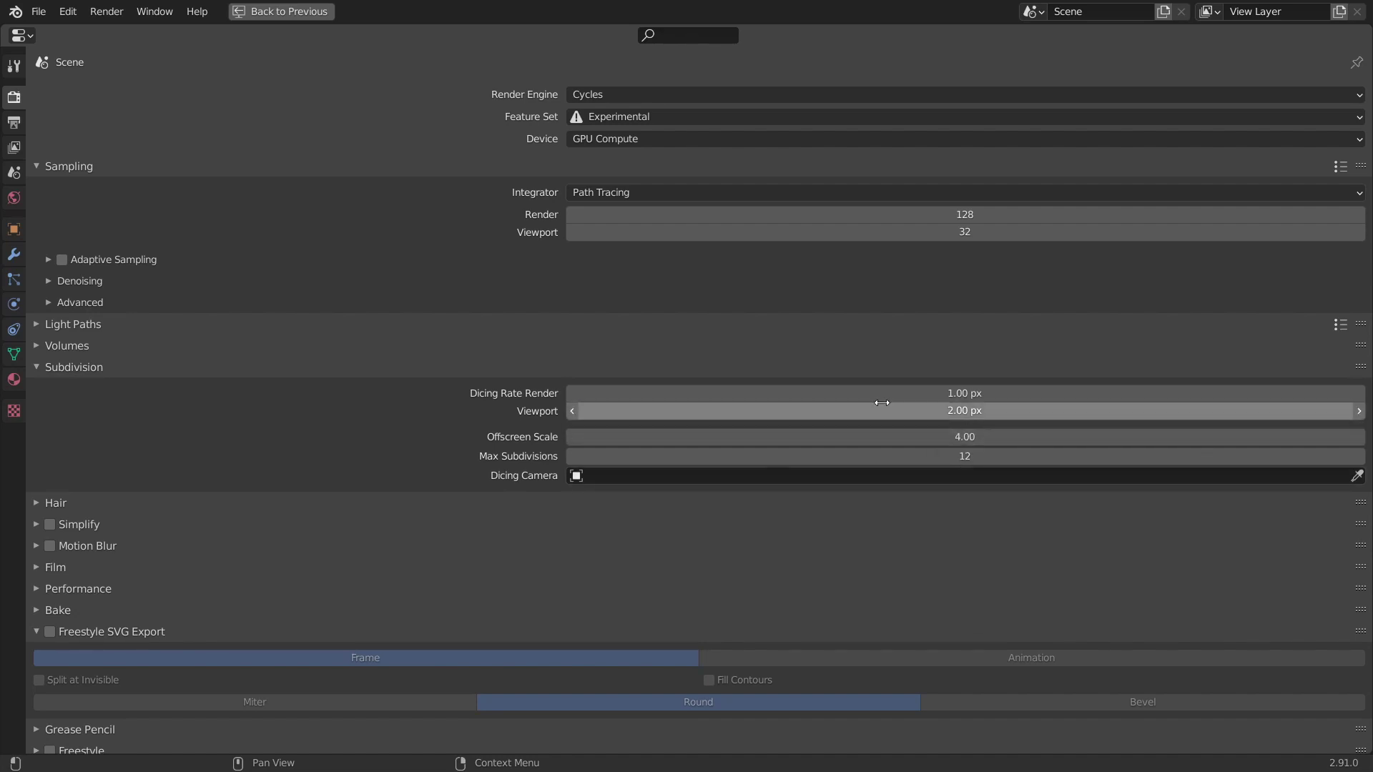
key("ctrl+space")
Set the Height Variation's Variation Intensity to 0.5.
middle_click_drag(229, 215, 276, 201)
scroll(782, 392, "up", 2)
double_click(853, 339)
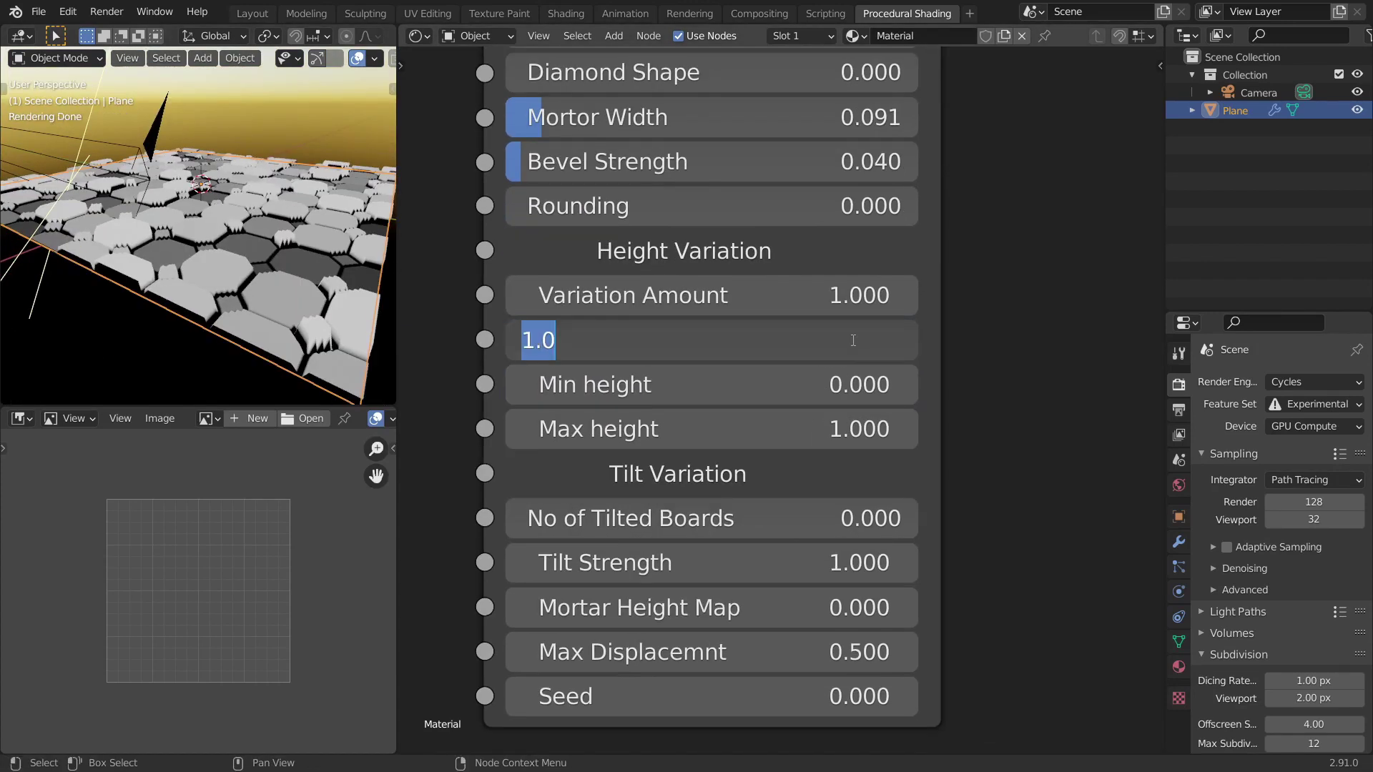
type(".5")
key("Return")
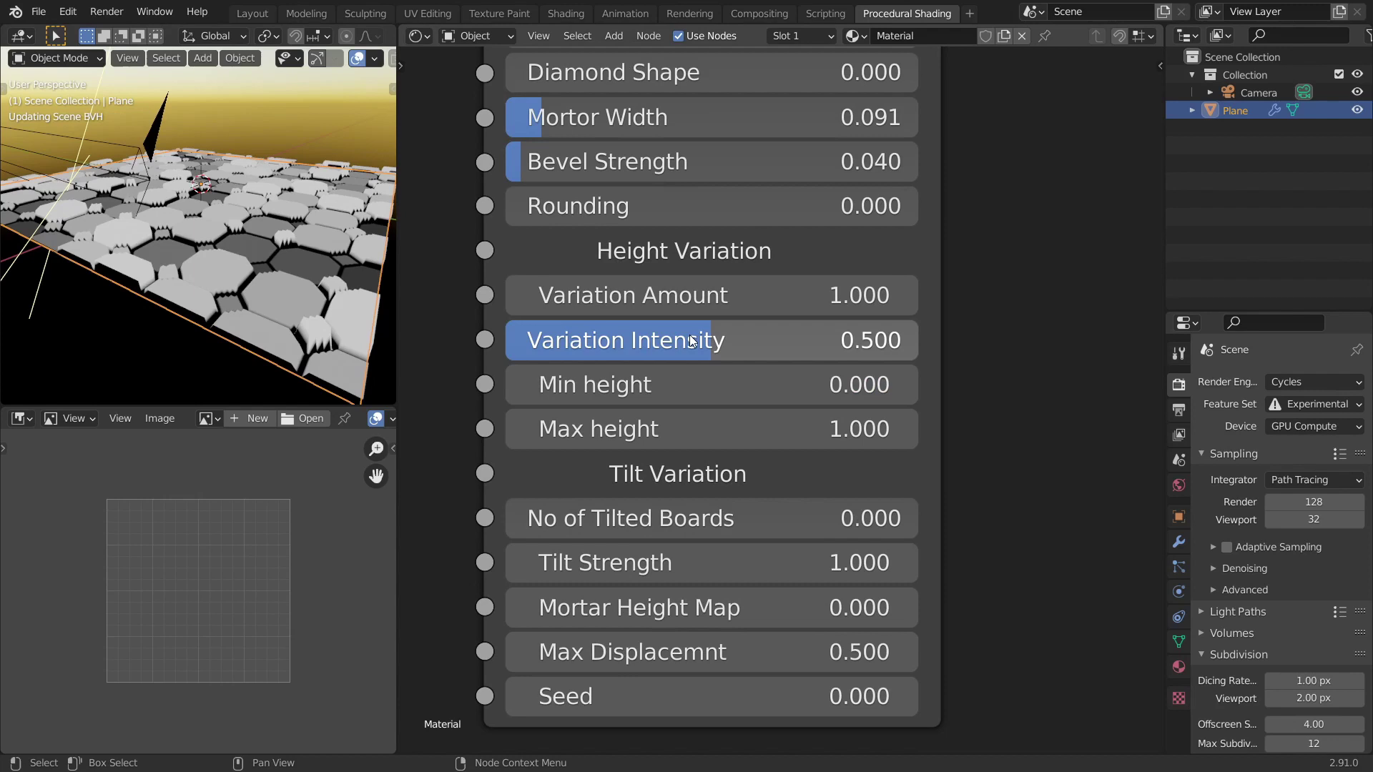
Set the Tilt Variation's No of Tilted Boards to 1 and inspect the tilted tiles up close.
scroll(225, 279, "up", 4)
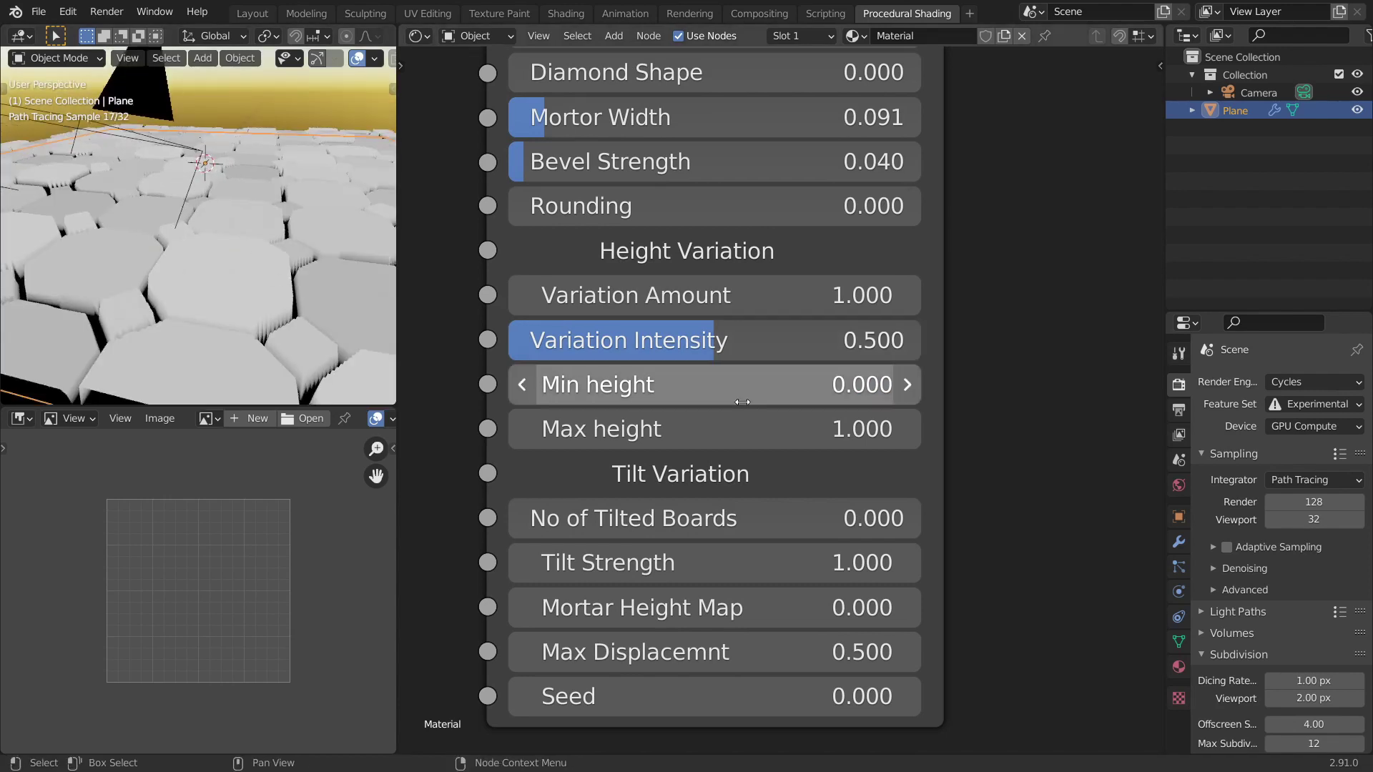
middle_click_drag(742, 401, 701, 341)
scroll(697, 414, "down", 3)
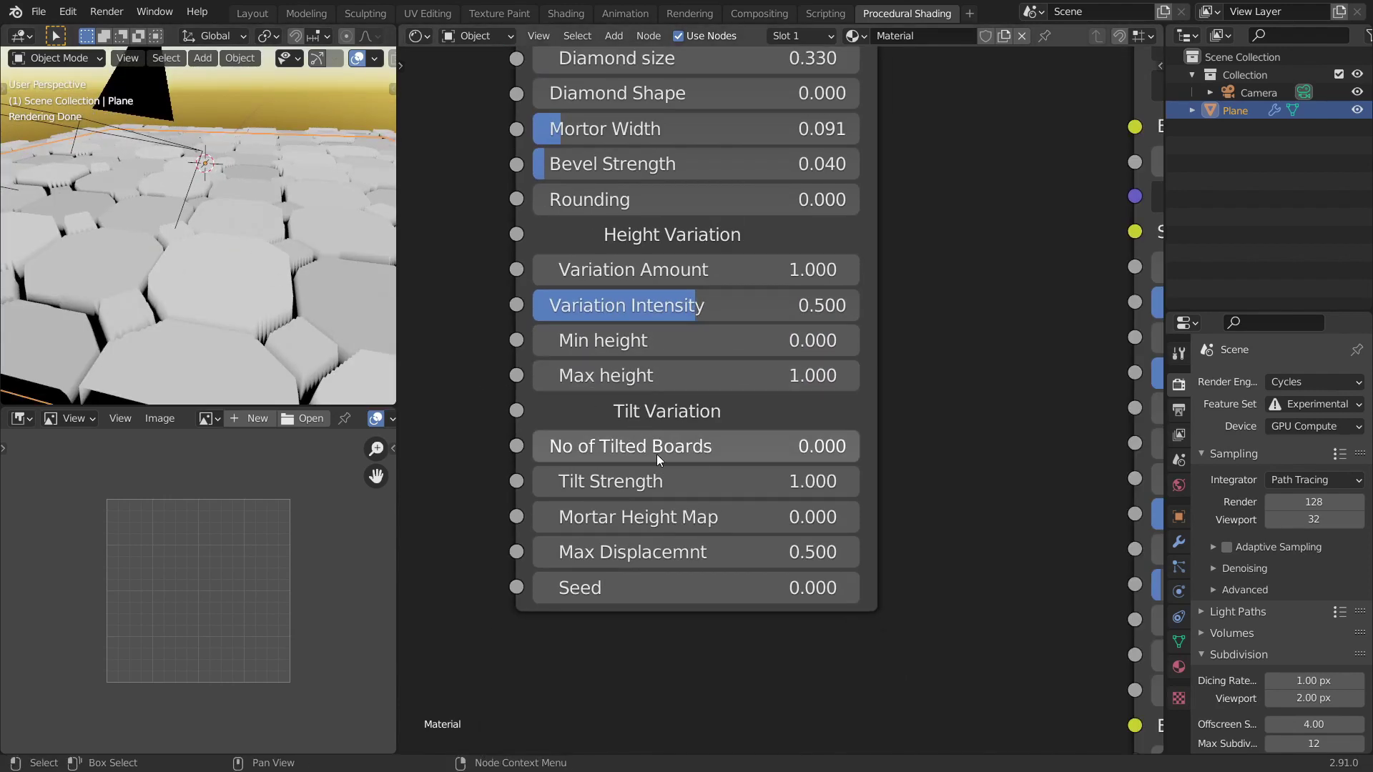
scroll(268, 242, "down", 5)
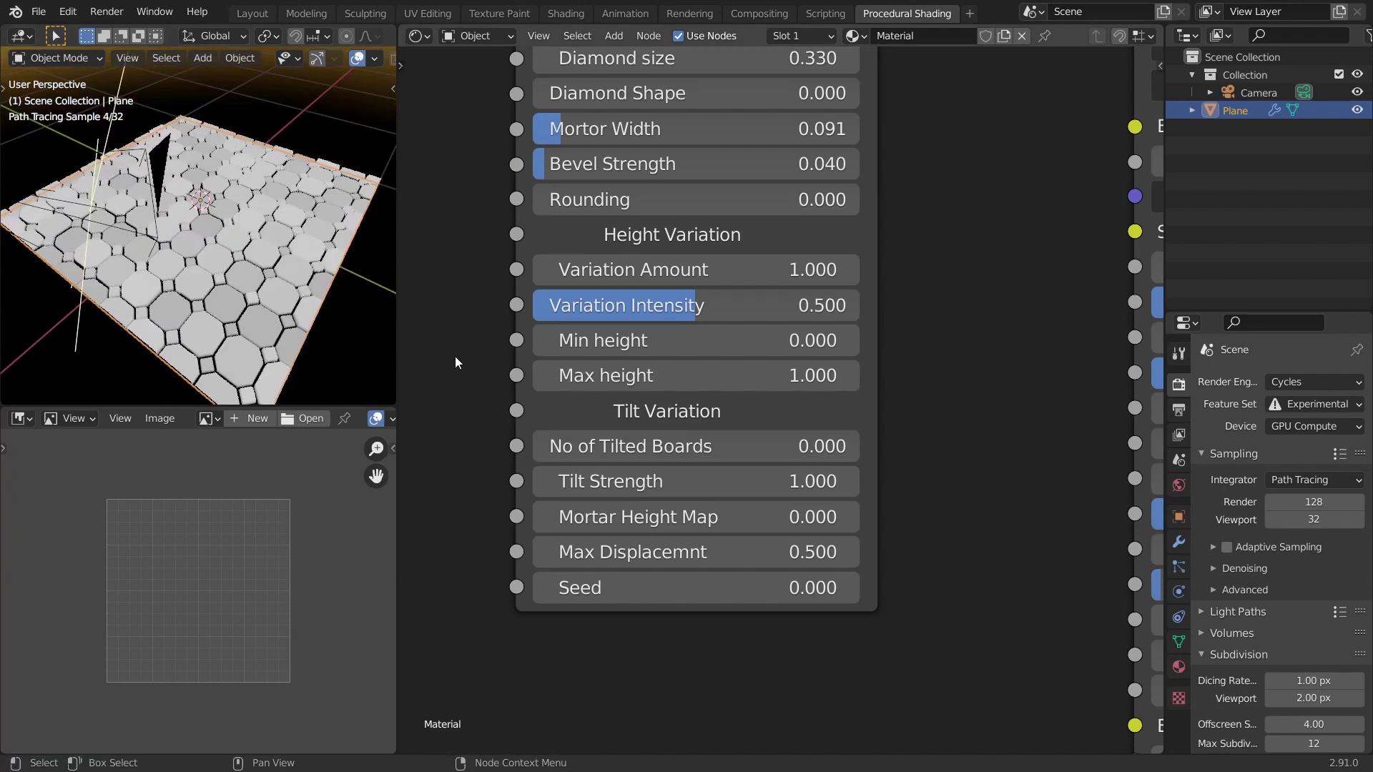
scroll(697, 451, "up", 1)
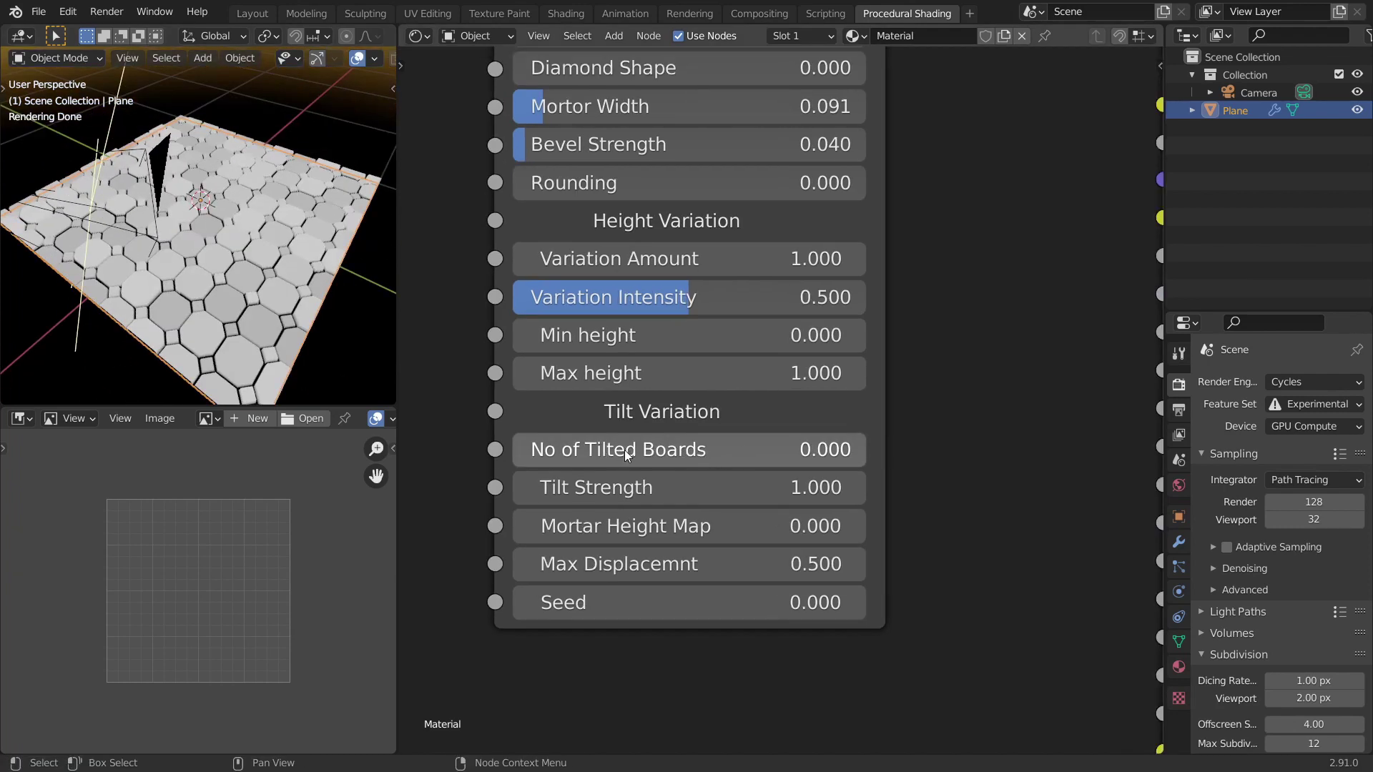
left_click_drag(624, 449, 928, 409)
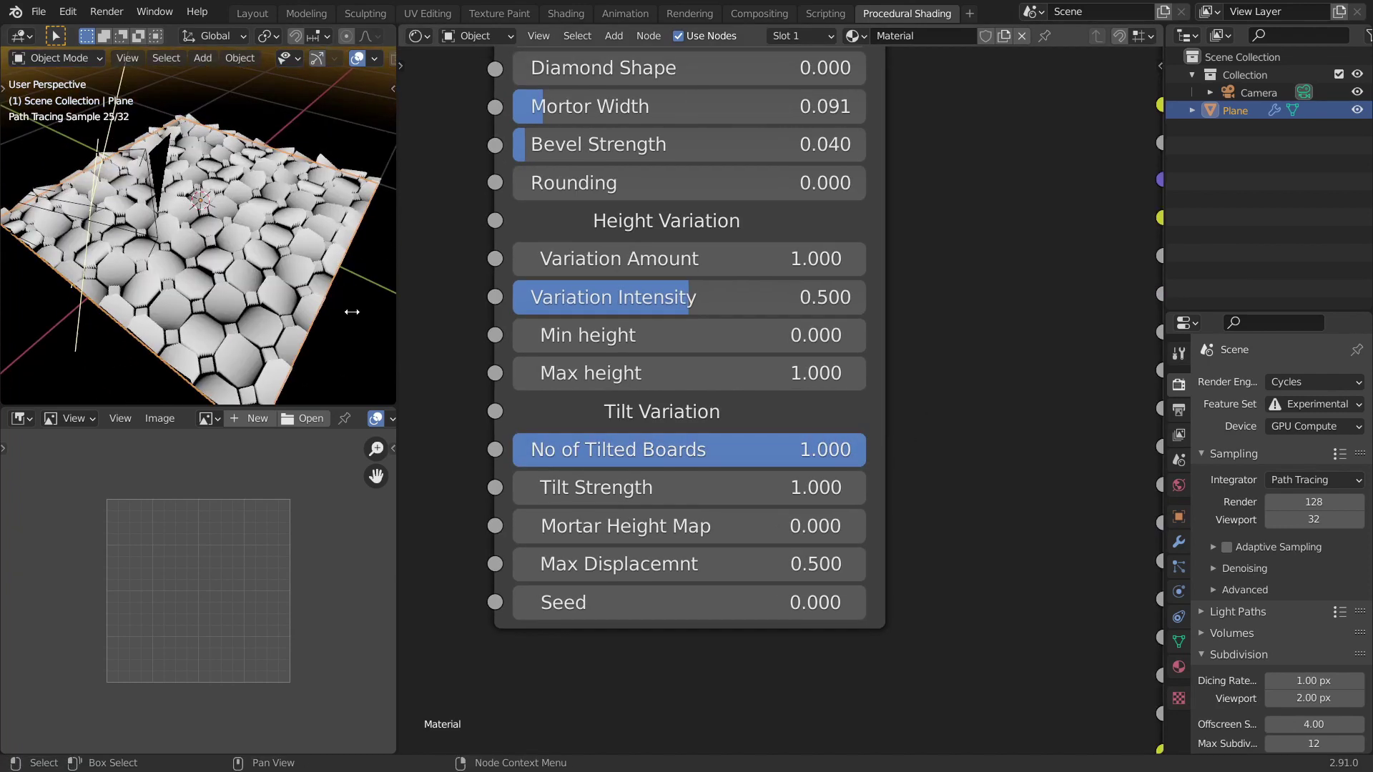
scroll(215, 271, "up", 5)
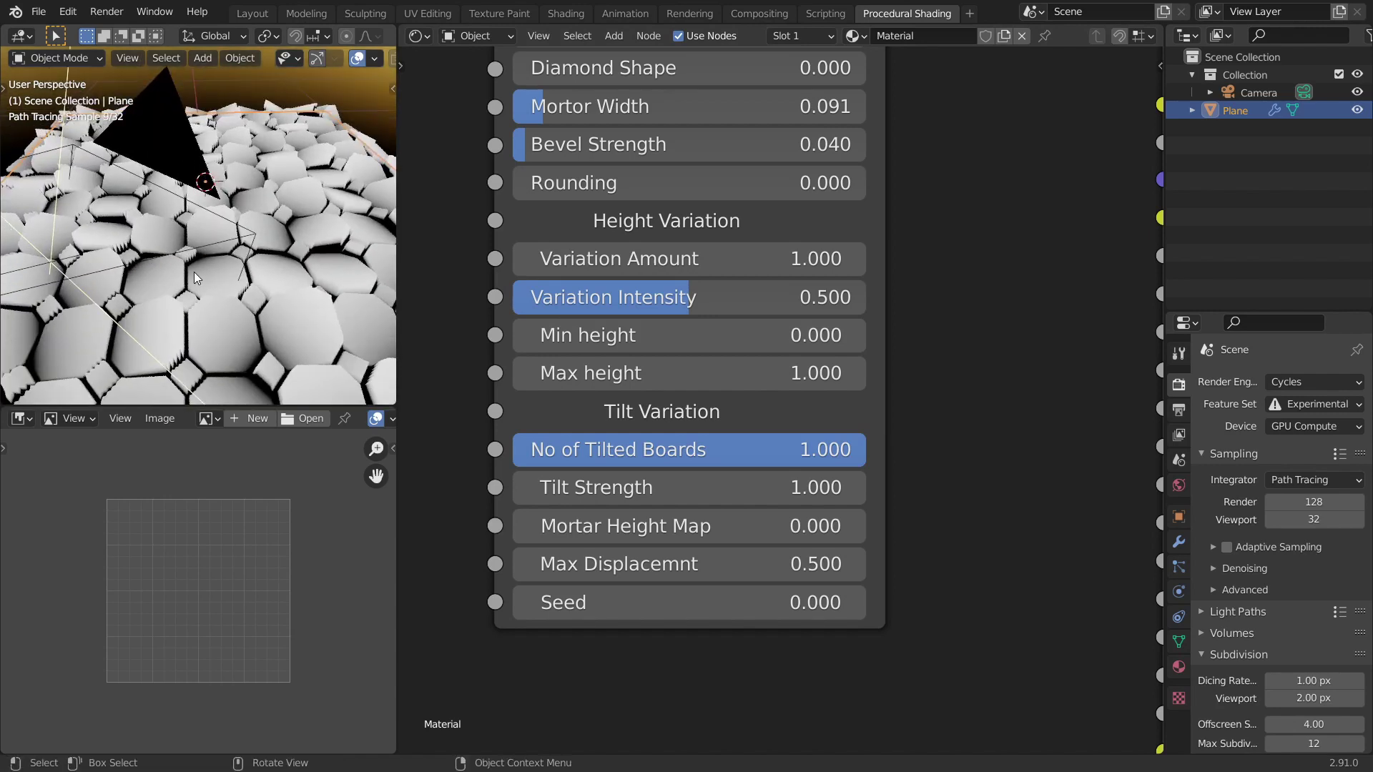
middle_click_drag(194, 273, 236, 257)
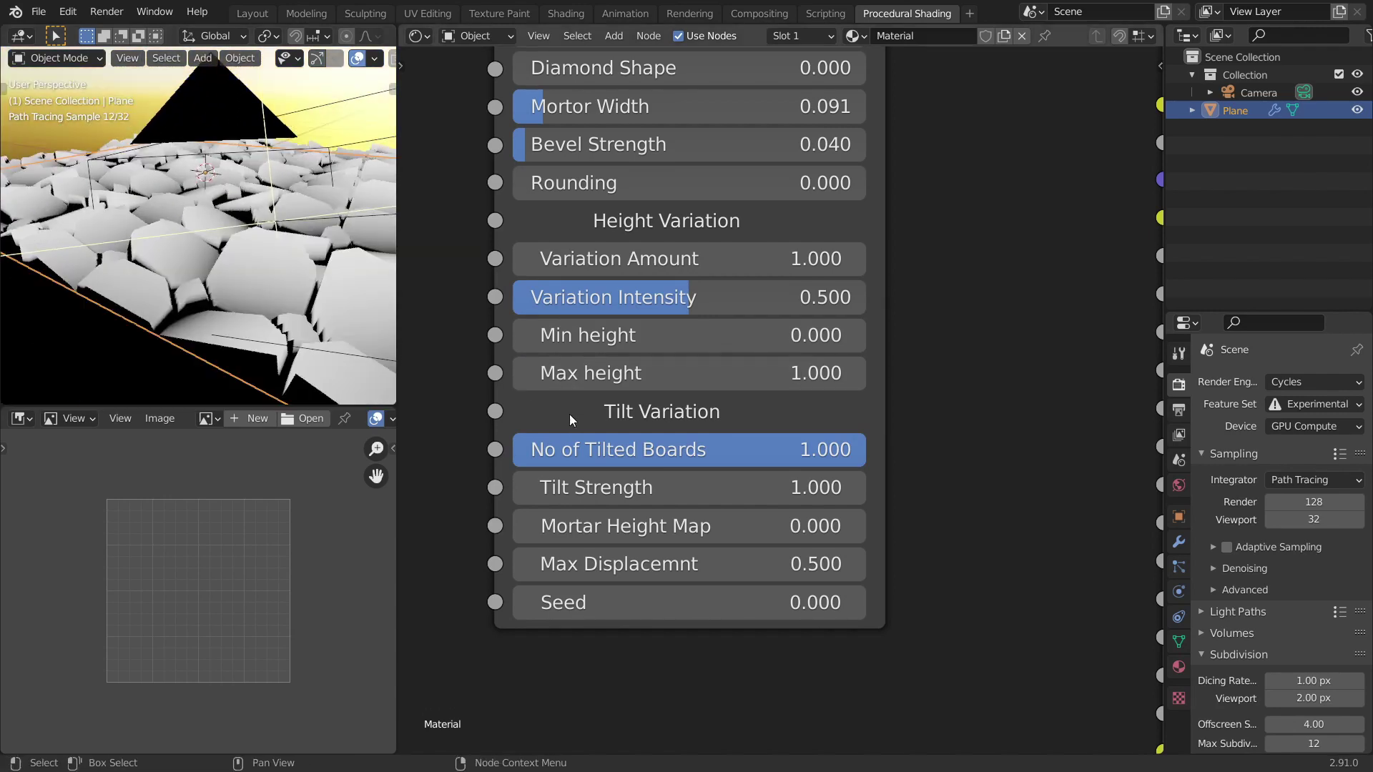
Set the Tilt Variation's Tilt Strength to 0.2 and view the tiles from a low angle.
left_click(787, 500)
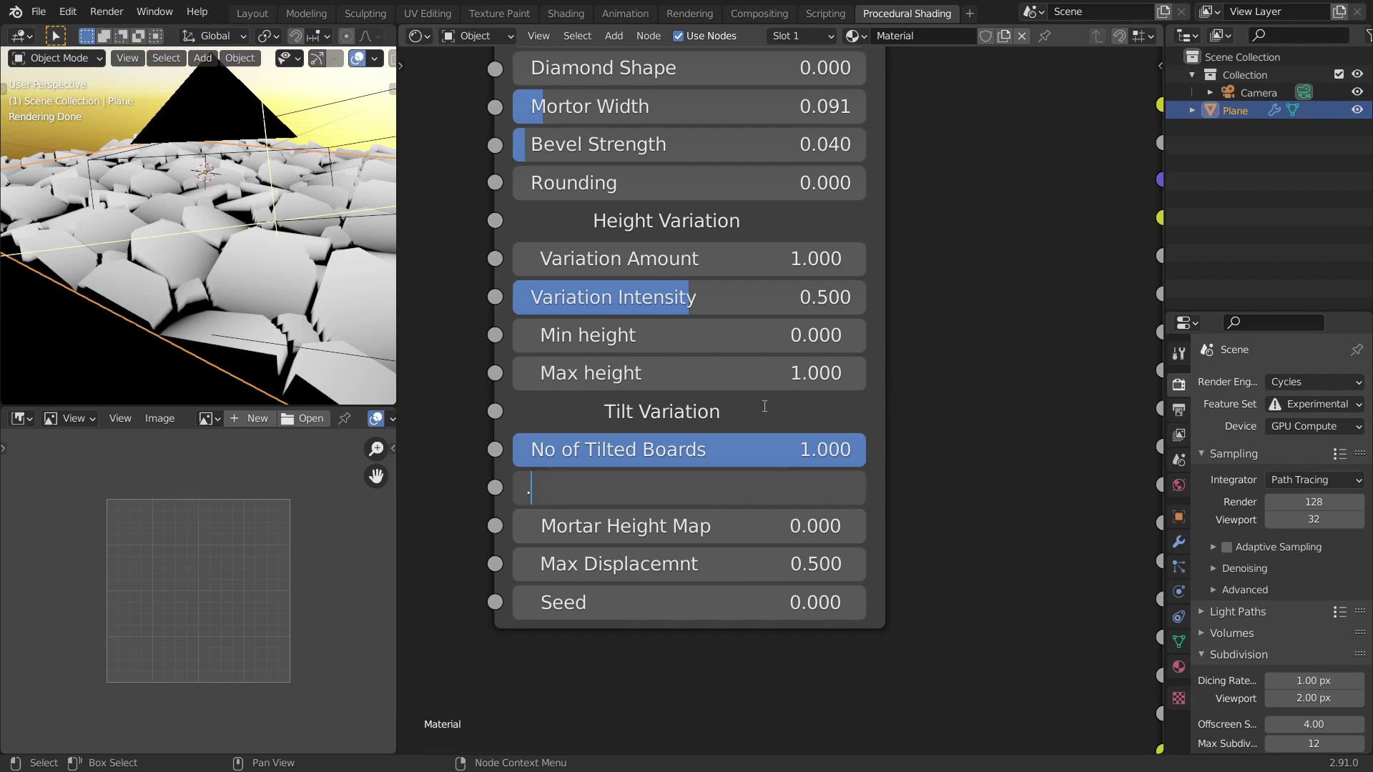
key("Return")
middle_click_drag(215, 298, 280, 244)
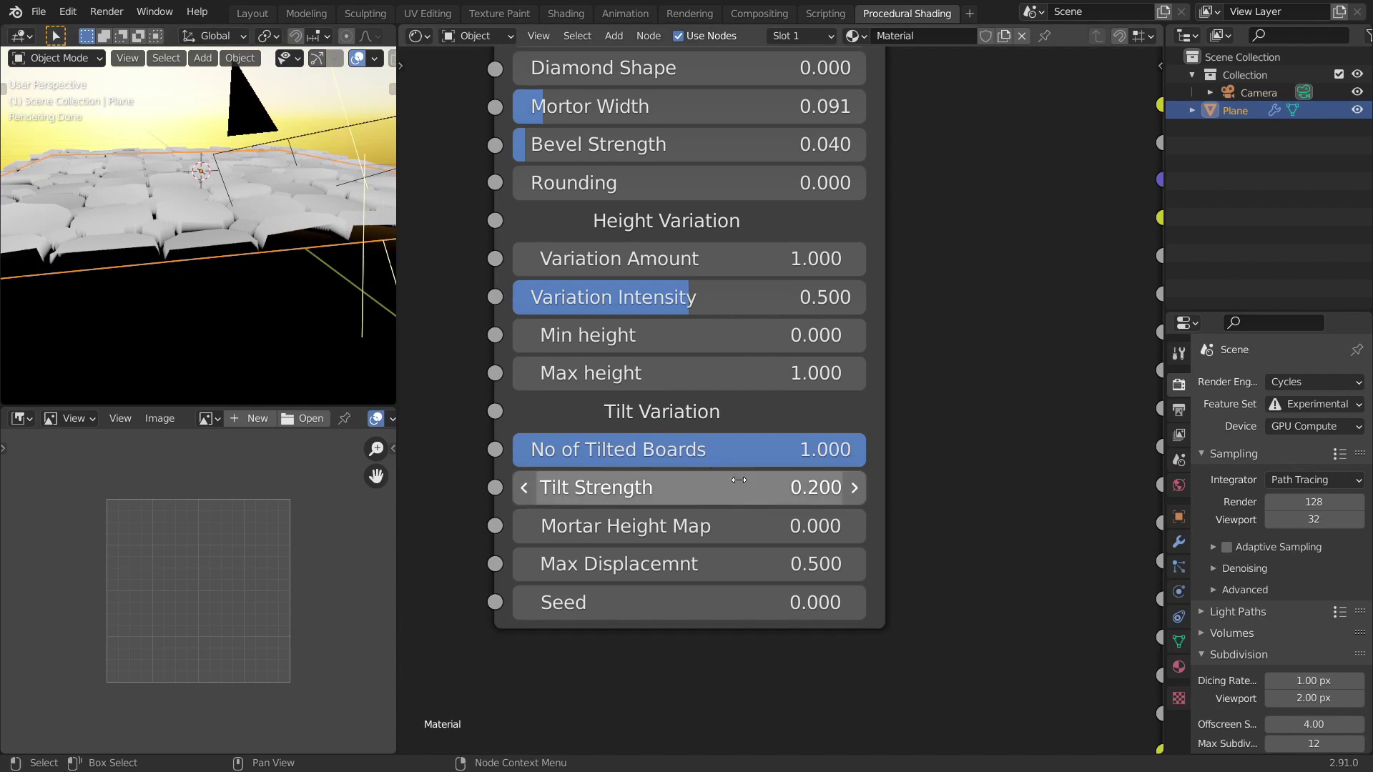
Set the tile node's Max Displacement to 0.2 and inspect the plane in a maximized viewport.
middle_click_drag(894, 535, 873, 416)
scroll(798, 434, "up", 2)
left_click(793, 451)
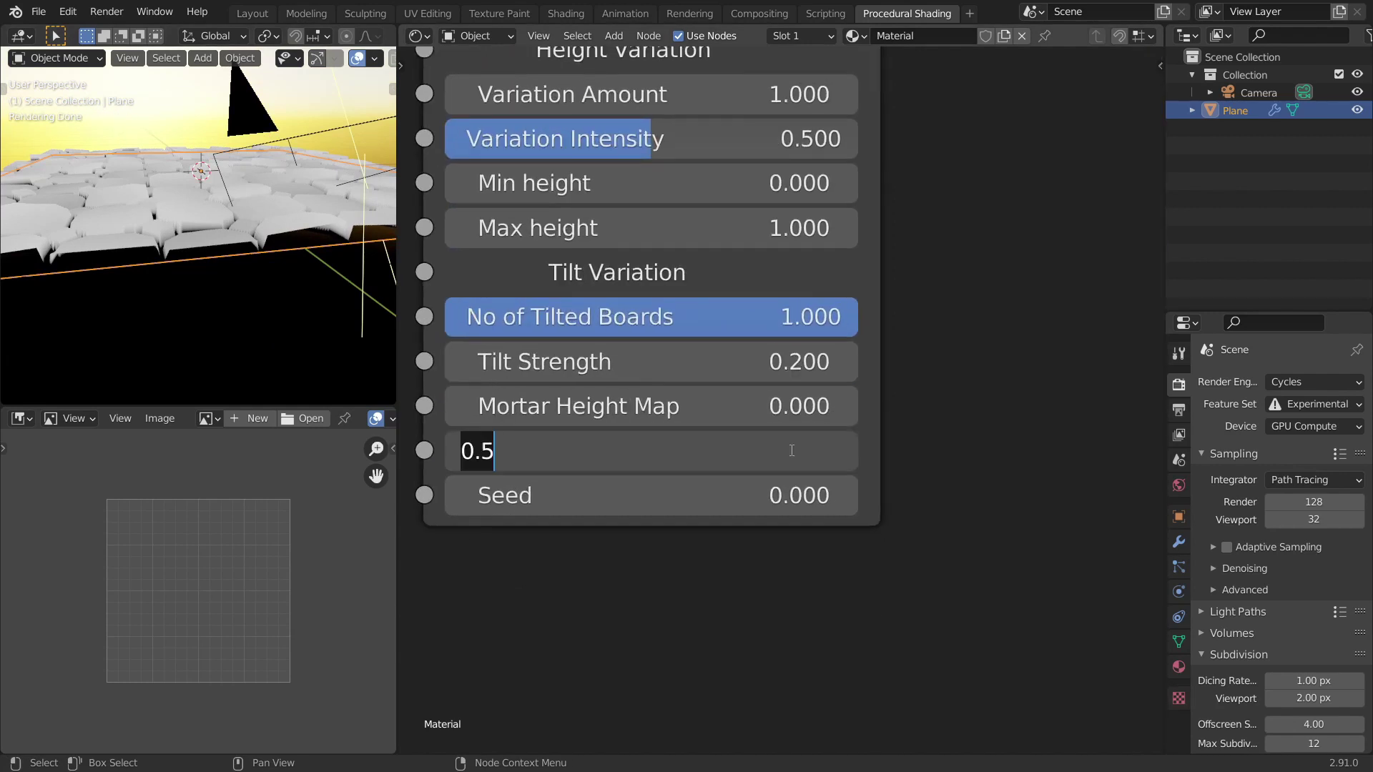
left_click(779, 451)
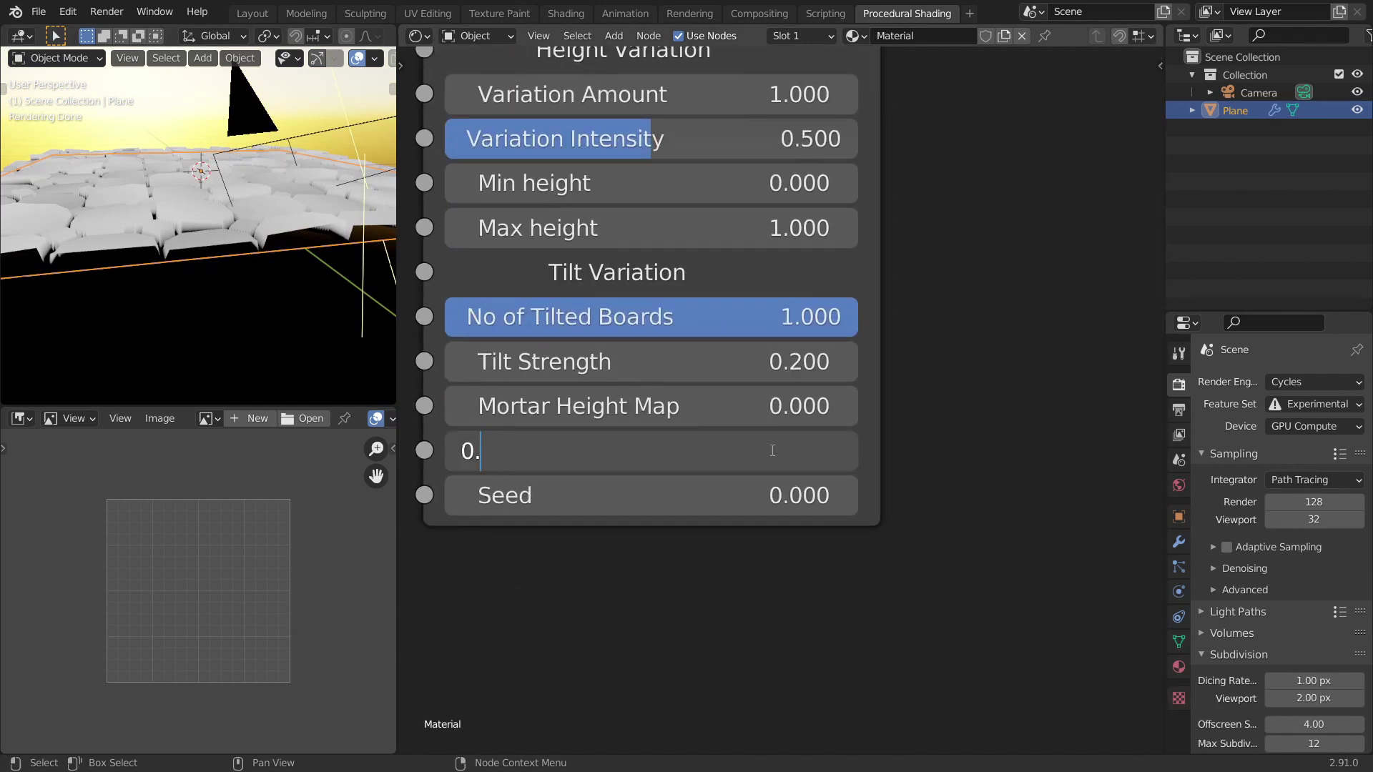
key("Return")
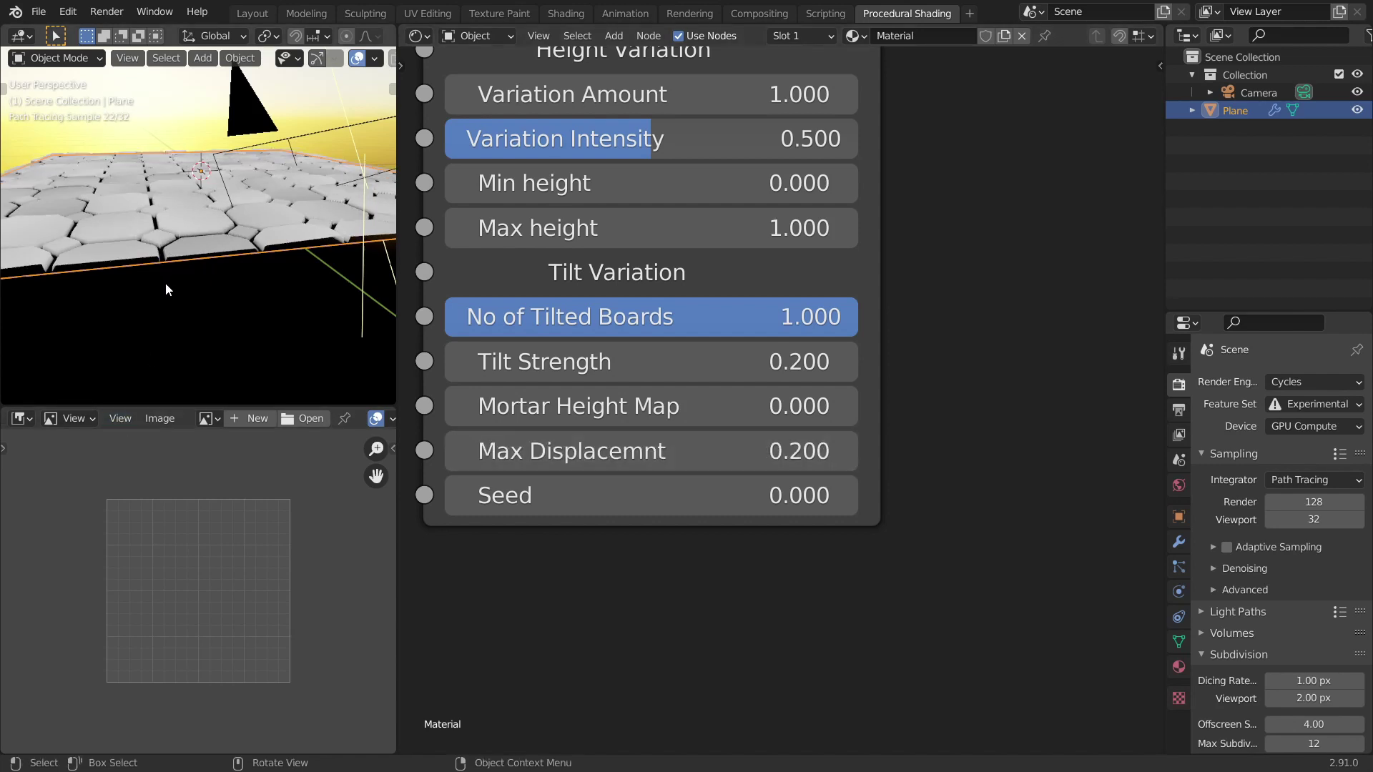
key("ctrl+space")
middle_click_drag(493, 275, 515, 272)
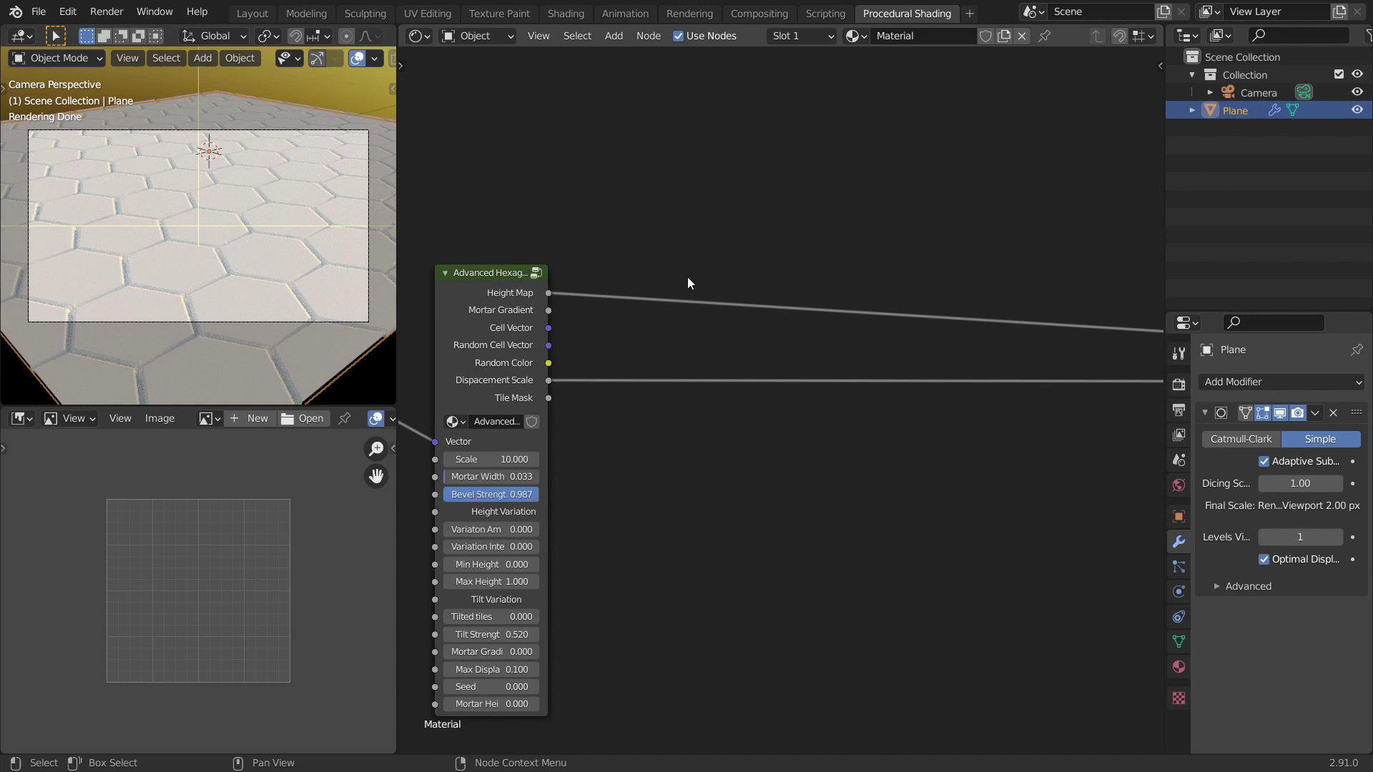
Add the Cracks With broken Tiles node group and place it beside the Advanced Hexagonal Tile node.
middle_click_drag(688, 277, 701, 301)
scroll(755, 224, "up", 1)
key("shift+a")
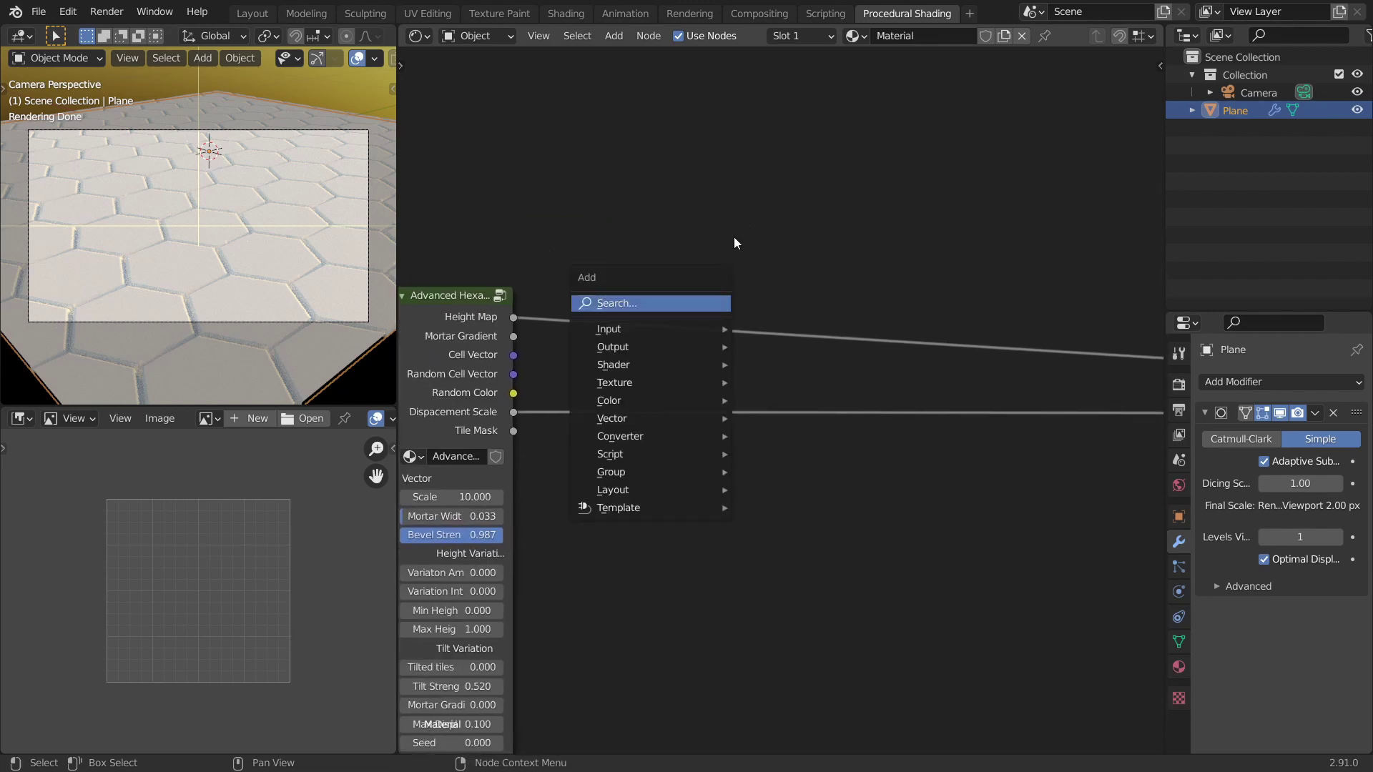
mouse_move(661, 466)
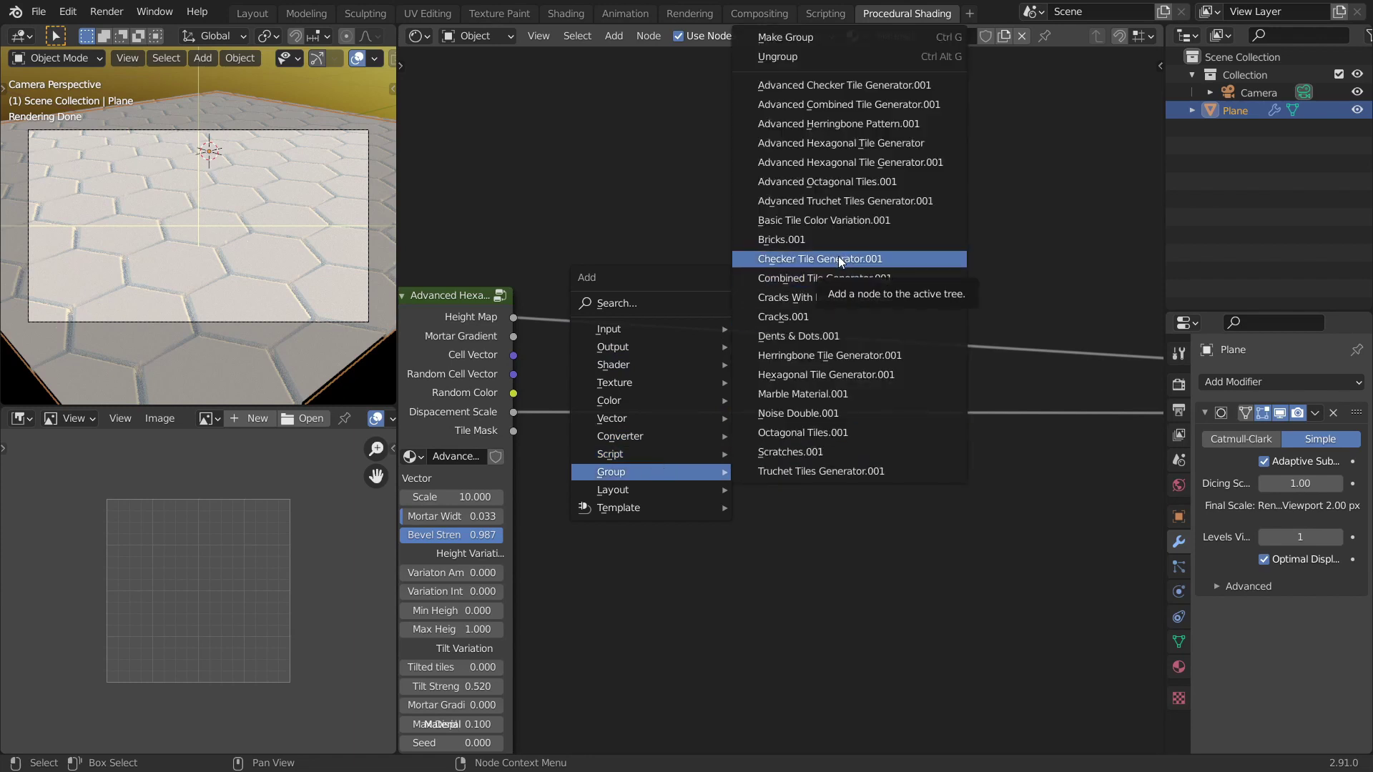
left_click(831, 300)
middle_click_drag(912, 502, 762, 419)
scroll(759, 415, "down", 2)
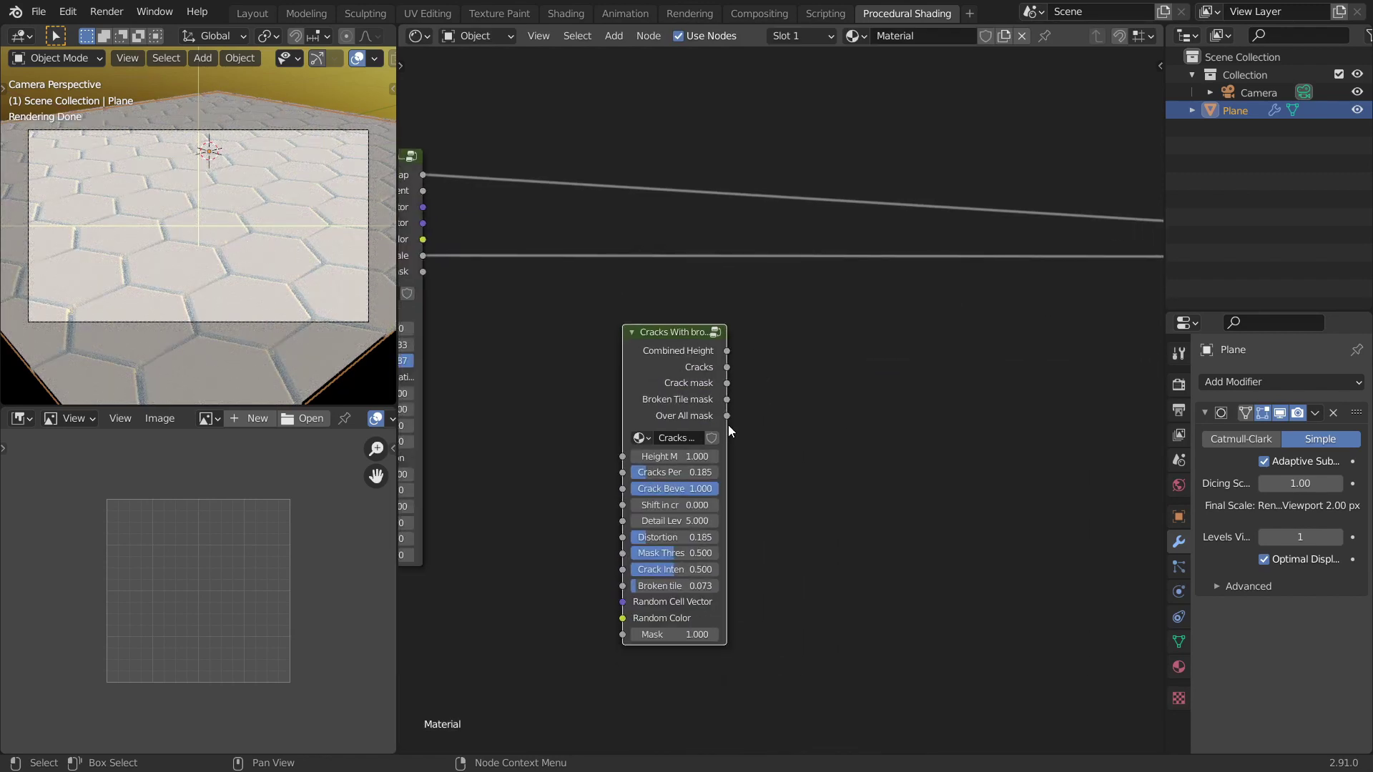
left_click_drag(727, 424, 750, 423)
left_click_drag(662, 379, 660, 344)
middle_click_drag(673, 352, 735, 393)
scroll(716, 382, "up", 2)
middle_click_drag(520, 331, 622, 333)
scroll(623, 335, "up", 1)
left_click_drag(852, 407, 846, 387)
Link the hexagonal tile node's Height Map, Random Cell Vector and Random Color outputs to the matching inputs of the cracks node.
left_click_drag(538, 175, 782, 465)
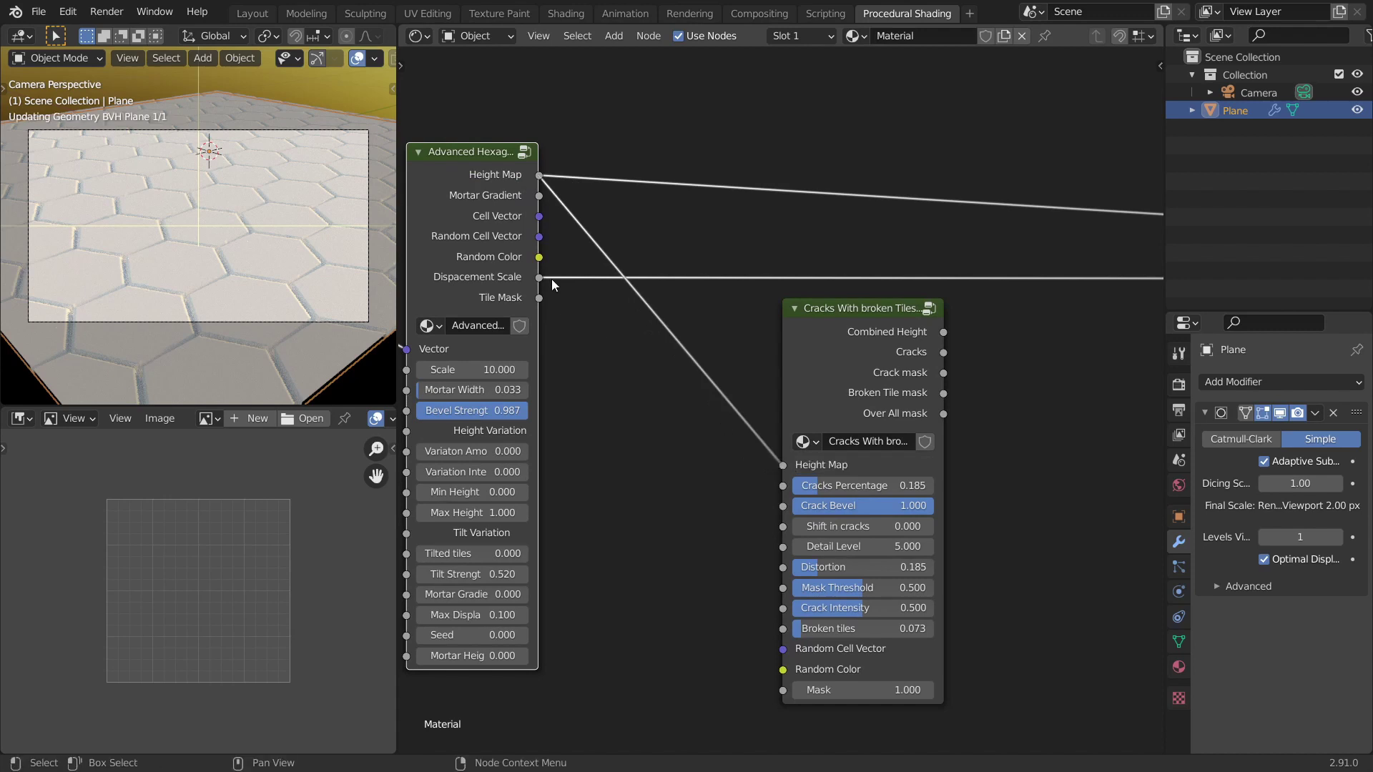
left_click_drag(541, 237, 803, 653)
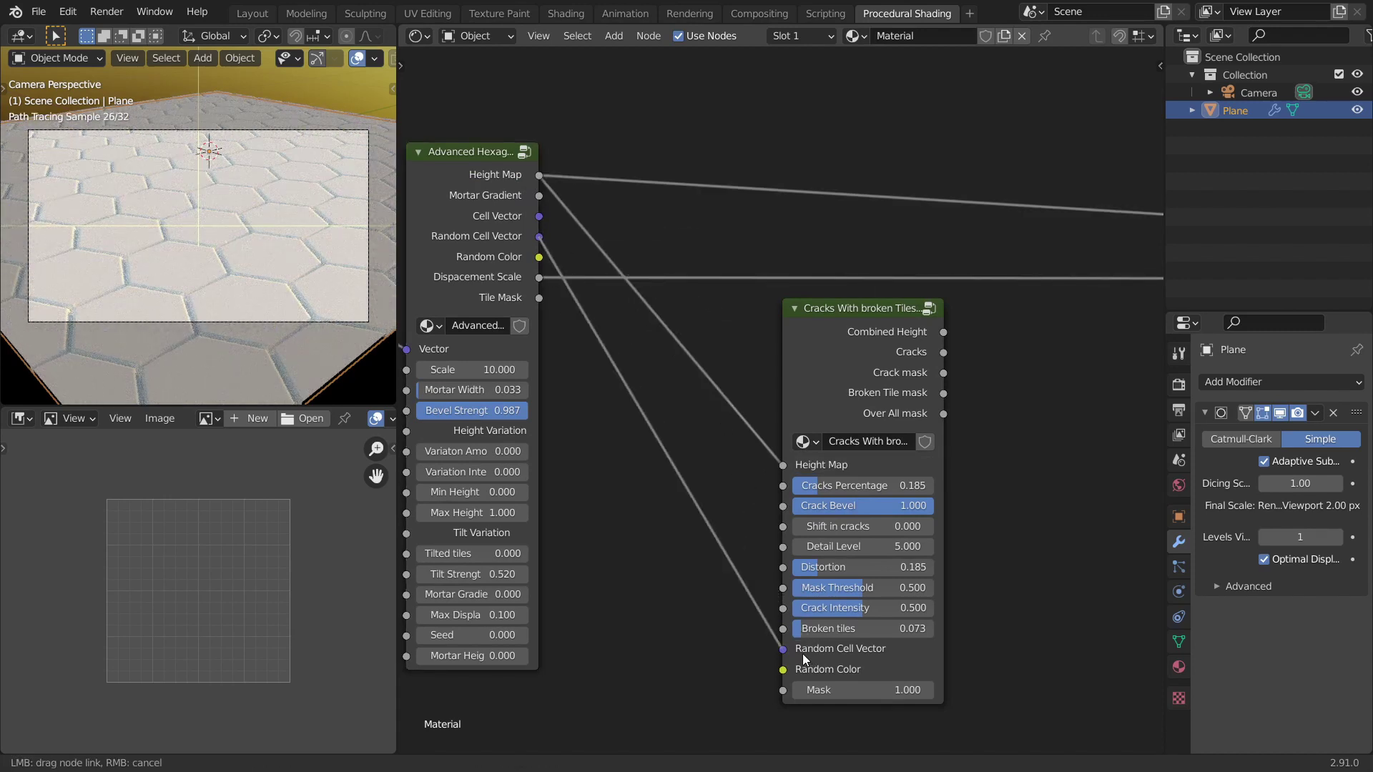
scroll(803, 654, "down", 1)
left_click_drag(560, 272, 781, 652)
Preview the cracks node's Combined Height output on the plane from the top view.
left_click_drag(844, 385, 730, 326)
scroll(779, 286, "up", 5)
middle_click_drag(701, 270, 652, 312)
left_click(638, 322, "ctrl+shift")
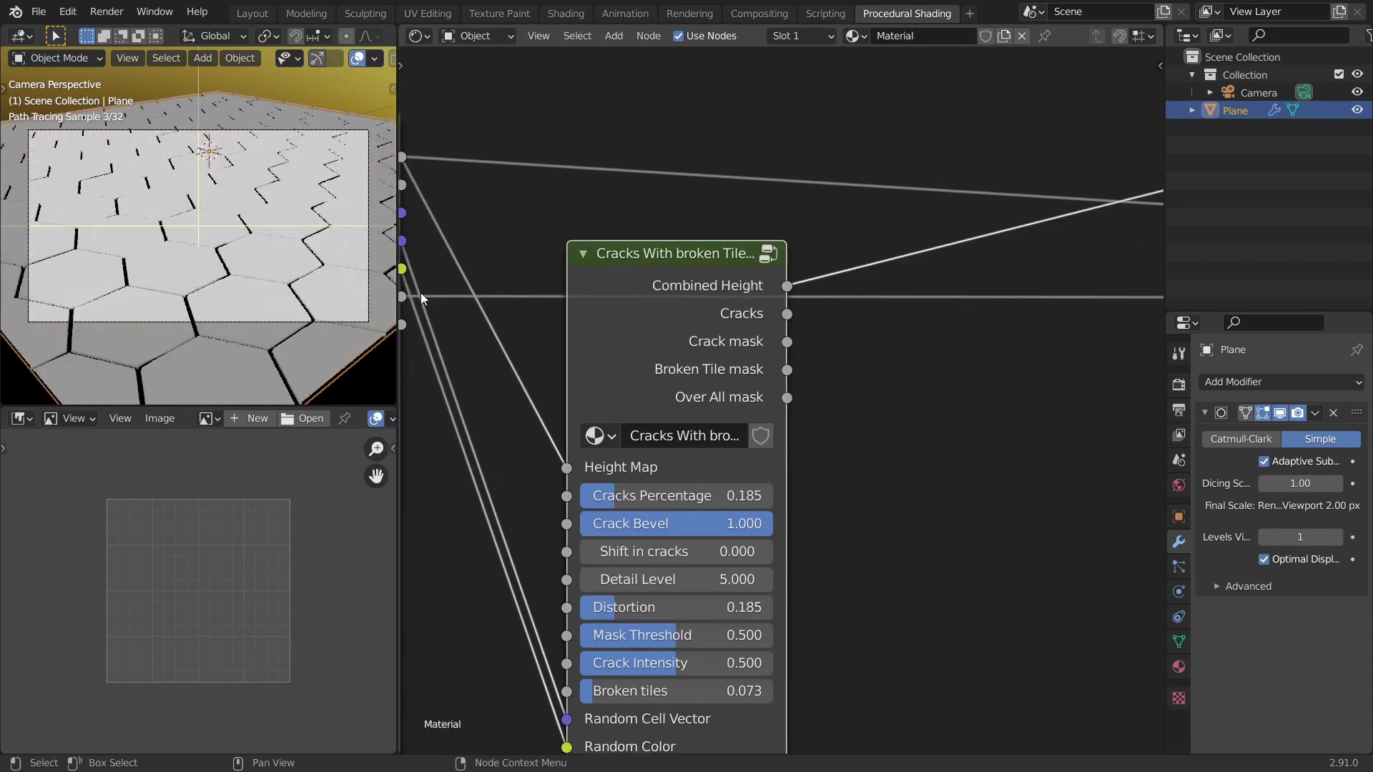
key("KP_7")
scroll(214, 271, "down", 2)
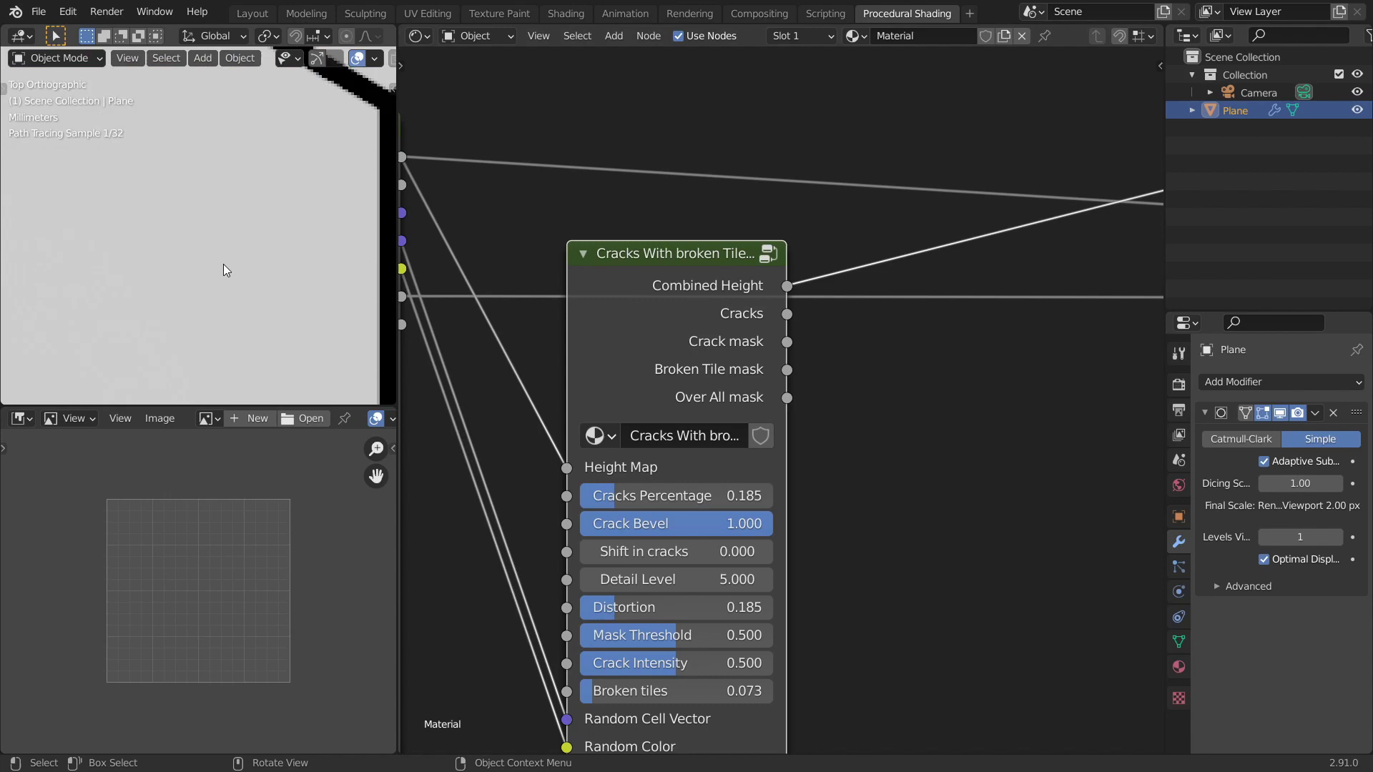
Move the Displacement node closer to the cracks node and link Combined Height to its Height input.
middle_click_drag(481, 432, 931, 410)
scroll(932, 410, "down", 8)
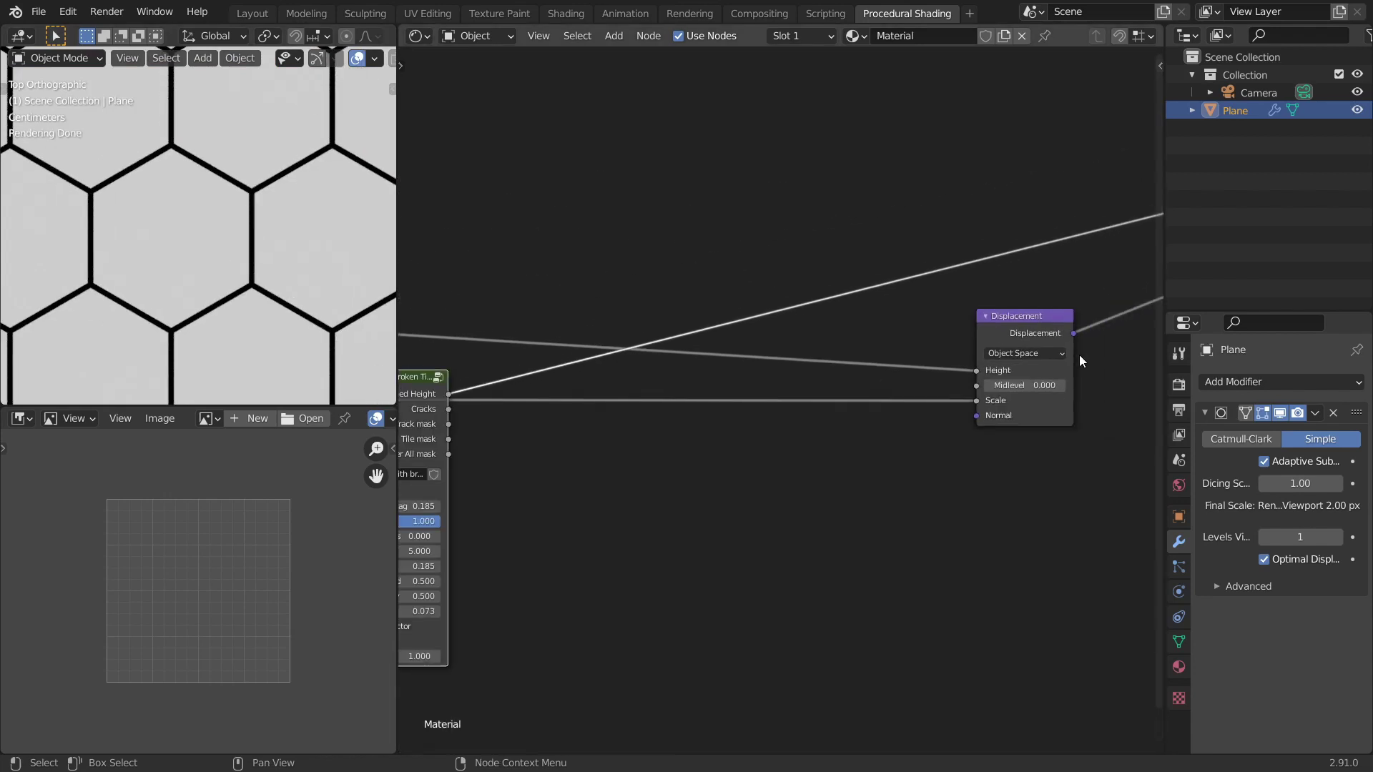
left_click_drag(993, 331, 772, 407)
middle_click_drag(772, 407, 1007, 370)
scroll(1007, 370, "up", 3)
left_click_drag(1008, 370, 791, 361)
middle_click_drag(600, 356, 637, 342)
scroll(636, 342, "up", 1)
left_click_drag(616, 330, 841, 393)
middle_click_drag(775, 376, 962, 306)
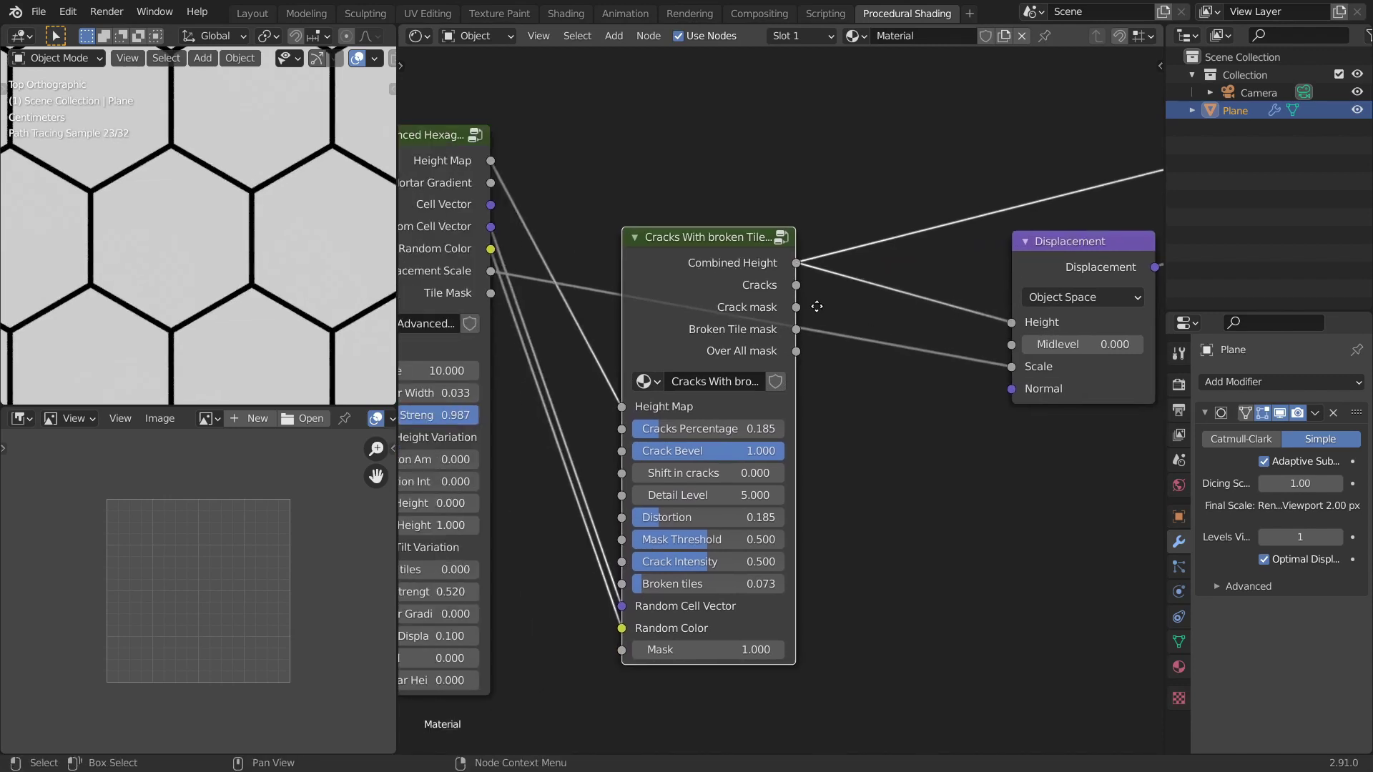
Preview the Cracks output on the plane and lower the Crack Bevel to 0.798.
left_click(761, 277, "ctrl+shift")
scroll(148, 275, "down", 1)
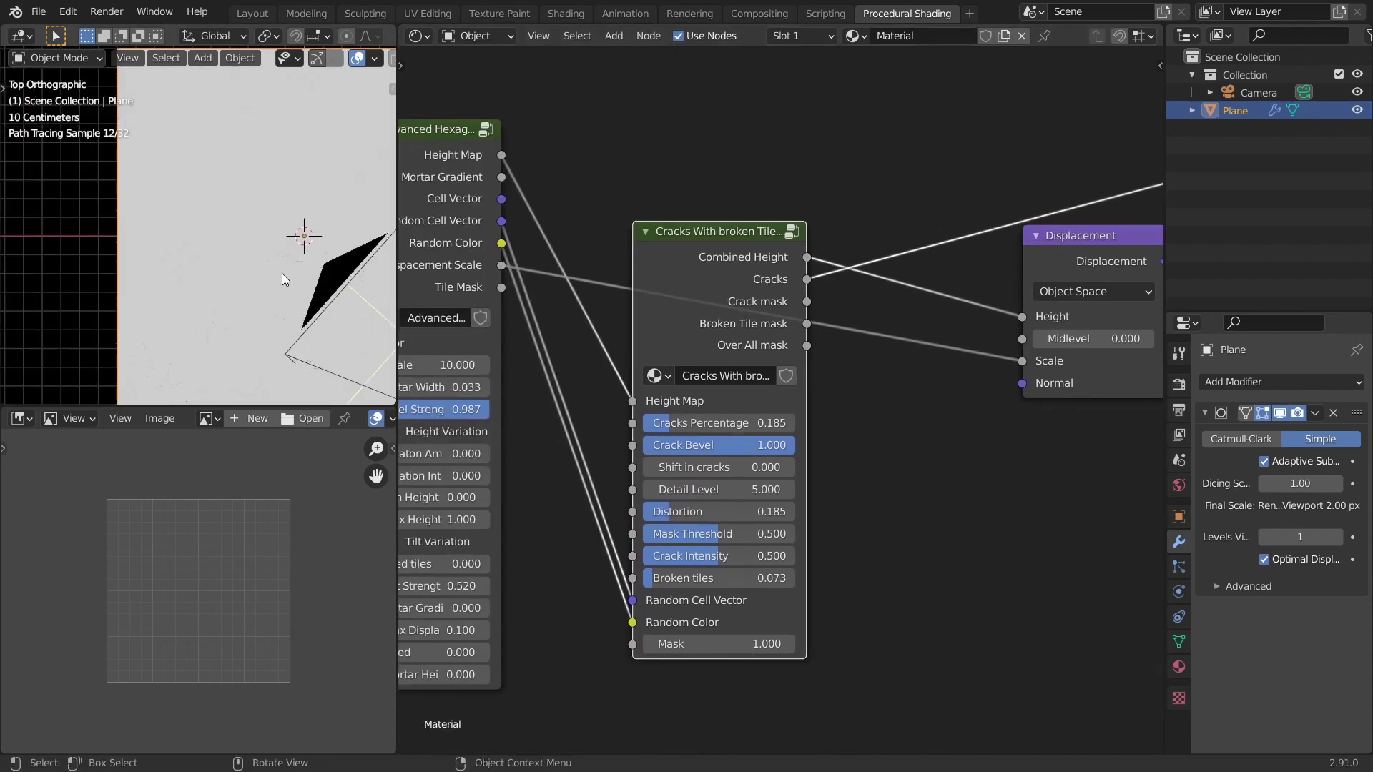
middle_click_drag(284, 290, 252, 209, "shift")
scroll(250, 239, "up", 7)
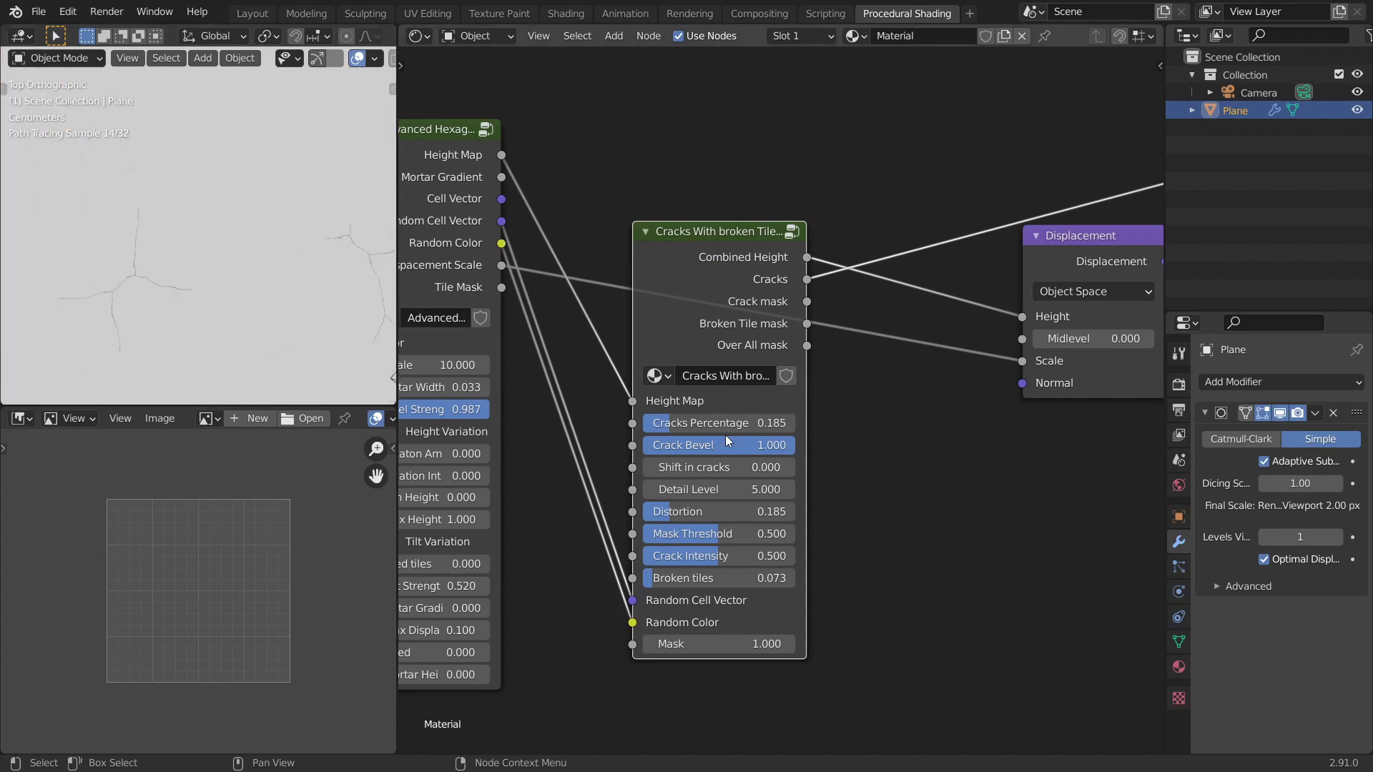
left_click_drag(758, 444, 728, 444)
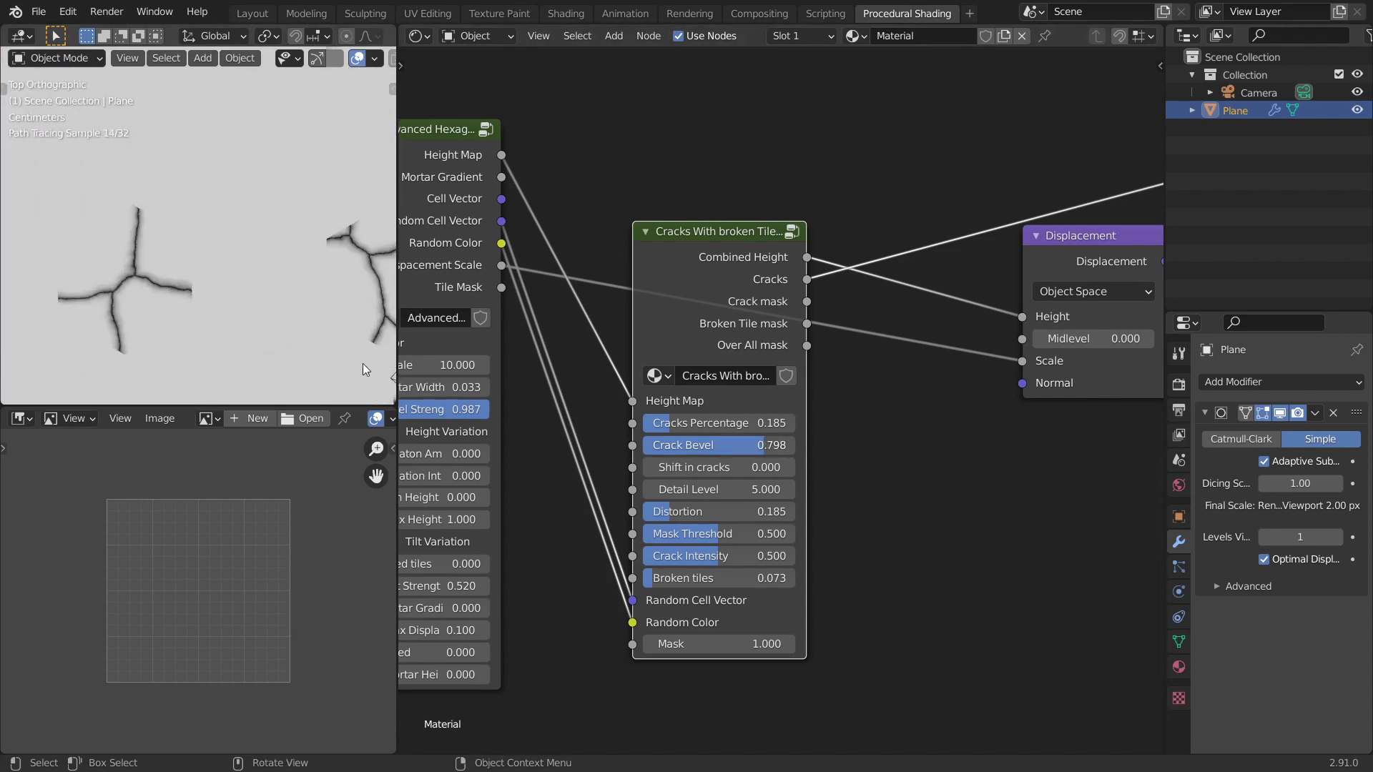
scroll(303, 306, "down", 4)
Preview the Crack mask and Broken Tile mask outputs, and raise Broken tiles to 0.318.
left_click(758, 301, "ctrl+shift")
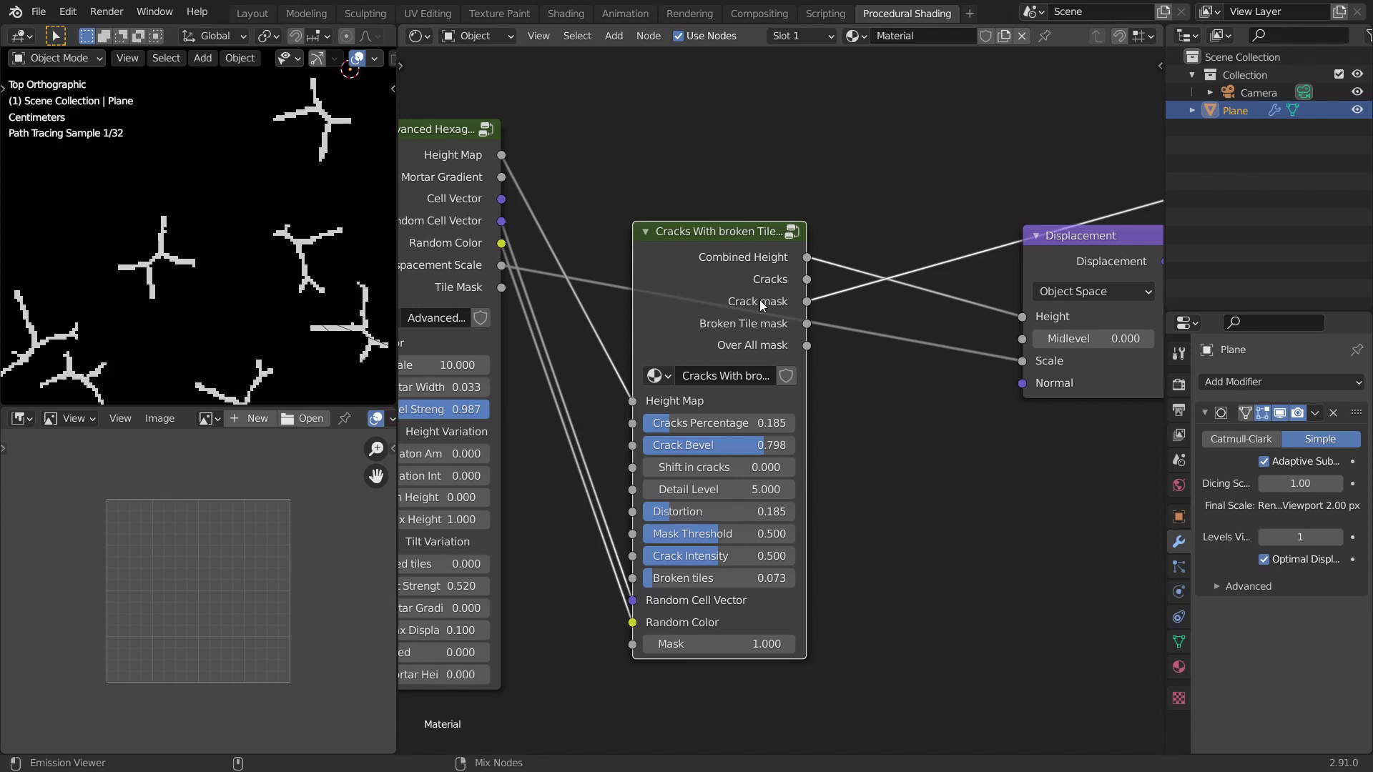
left_click(759, 303, "ctrl+shift")
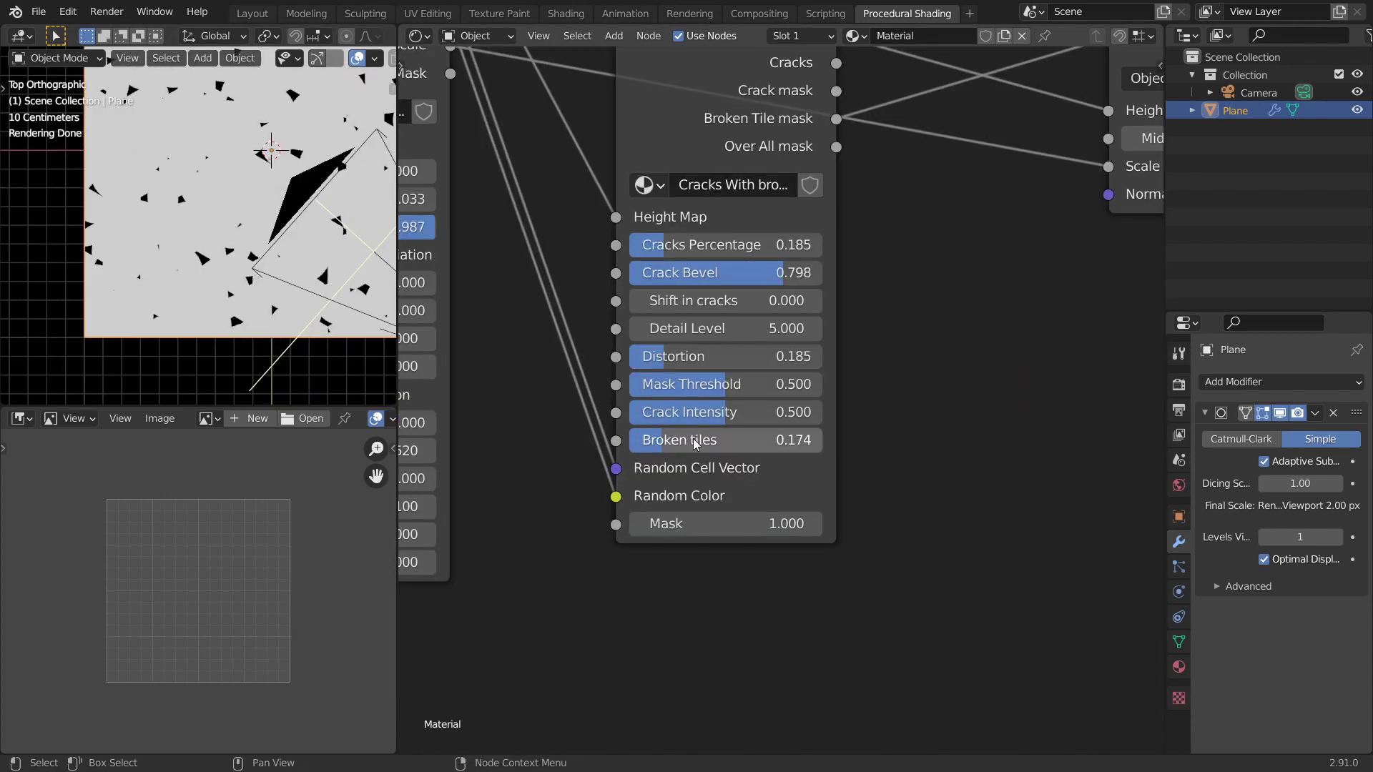
mouse_move(698, 439)
left_mouse_down()
mouse_move(808, 440)
mouse_move(690, 440)
left_mouse_up()
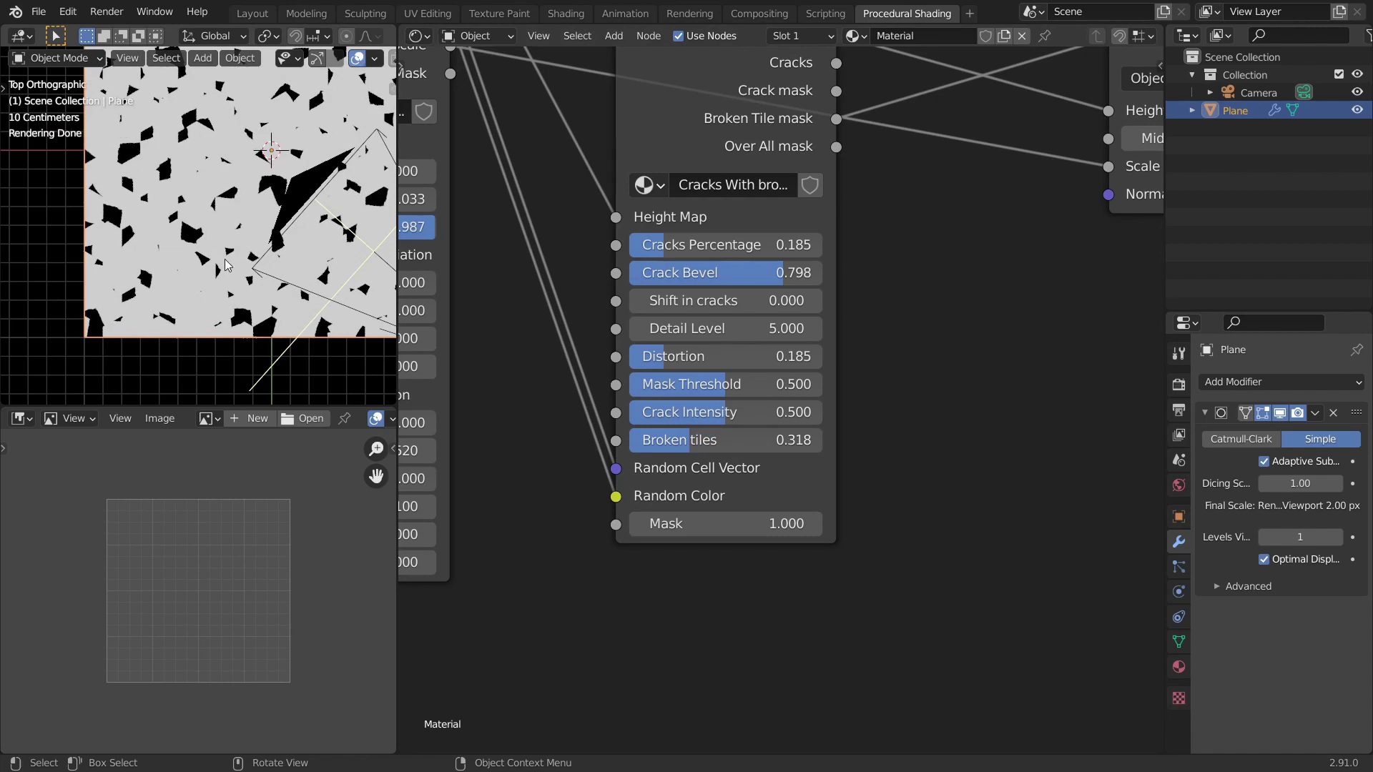
Move the Principled BSDF near the Displacement node, preview its shading and inspect the cracked tiles in a maximized camera view.
key("KP_0")
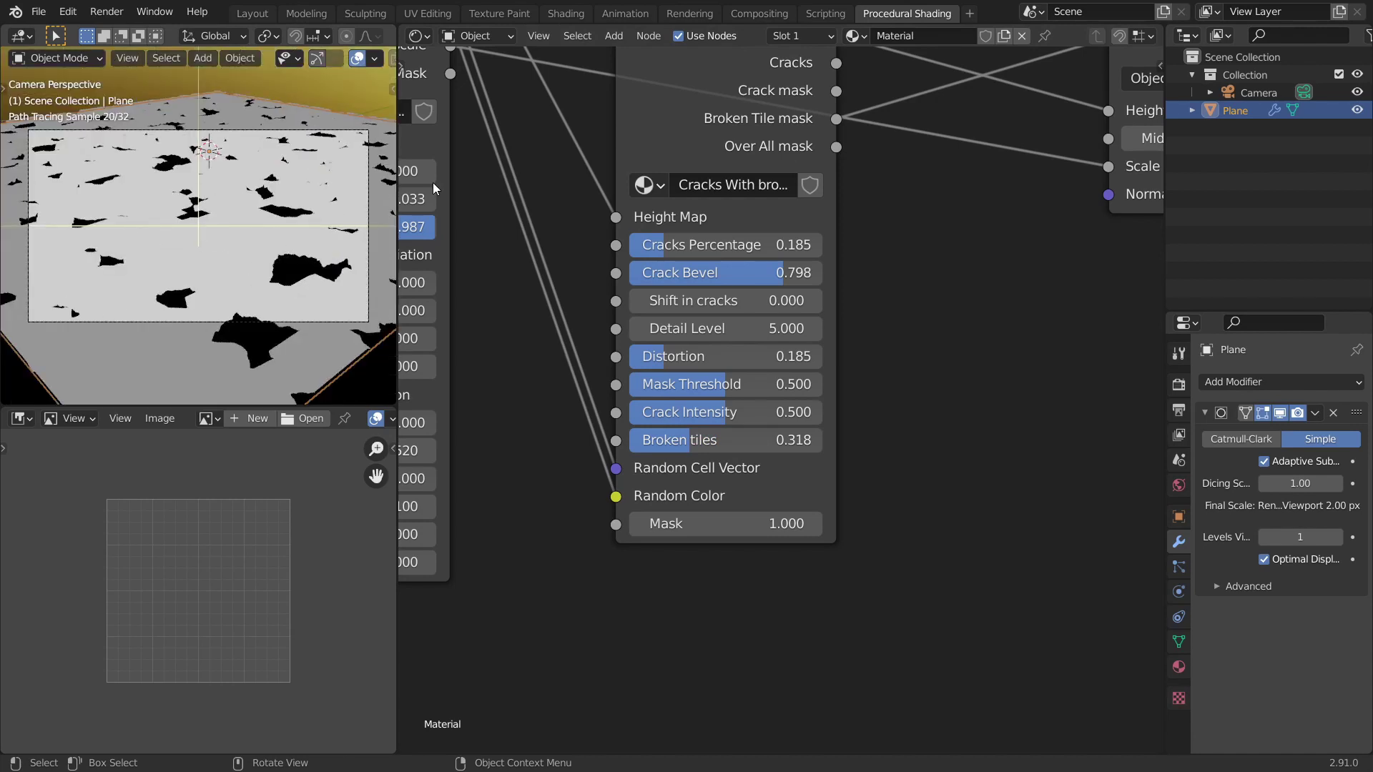
middle_click_drag(821, 118, 671, 456)
scroll(708, 432, "down", 4)
middle_click_drag(747, 393, 702, 358)
scroll(804, 357, "down", 10)
middle_click_drag(878, 465, 638, 484)
scroll(823, 422, "up", 6)
left_click_drag(904, 398, 550, 527)
scroll(560, 496, "up", 3)
middle_click_drag(561, 508, 848, 359)
left_click(698, 443, "ctrl+shift")
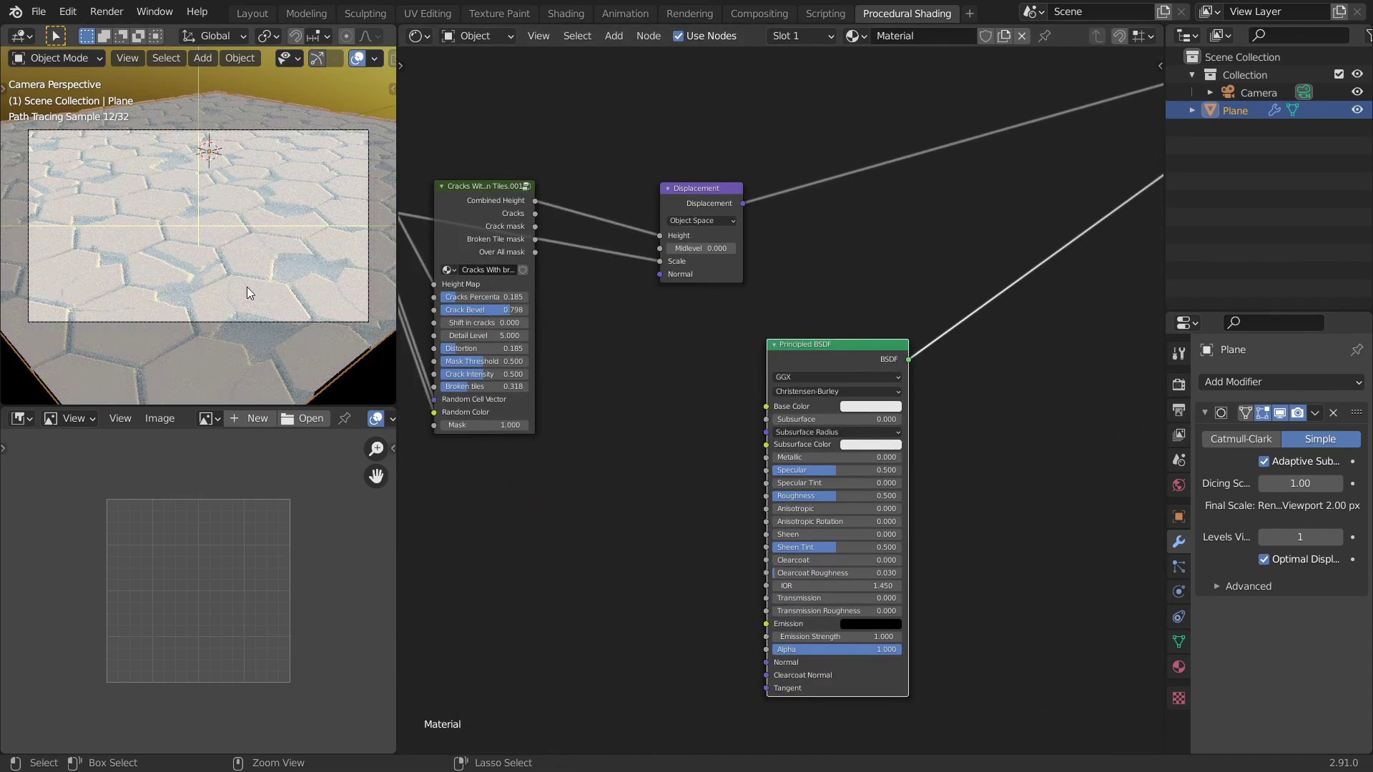
key("ctrl+space")
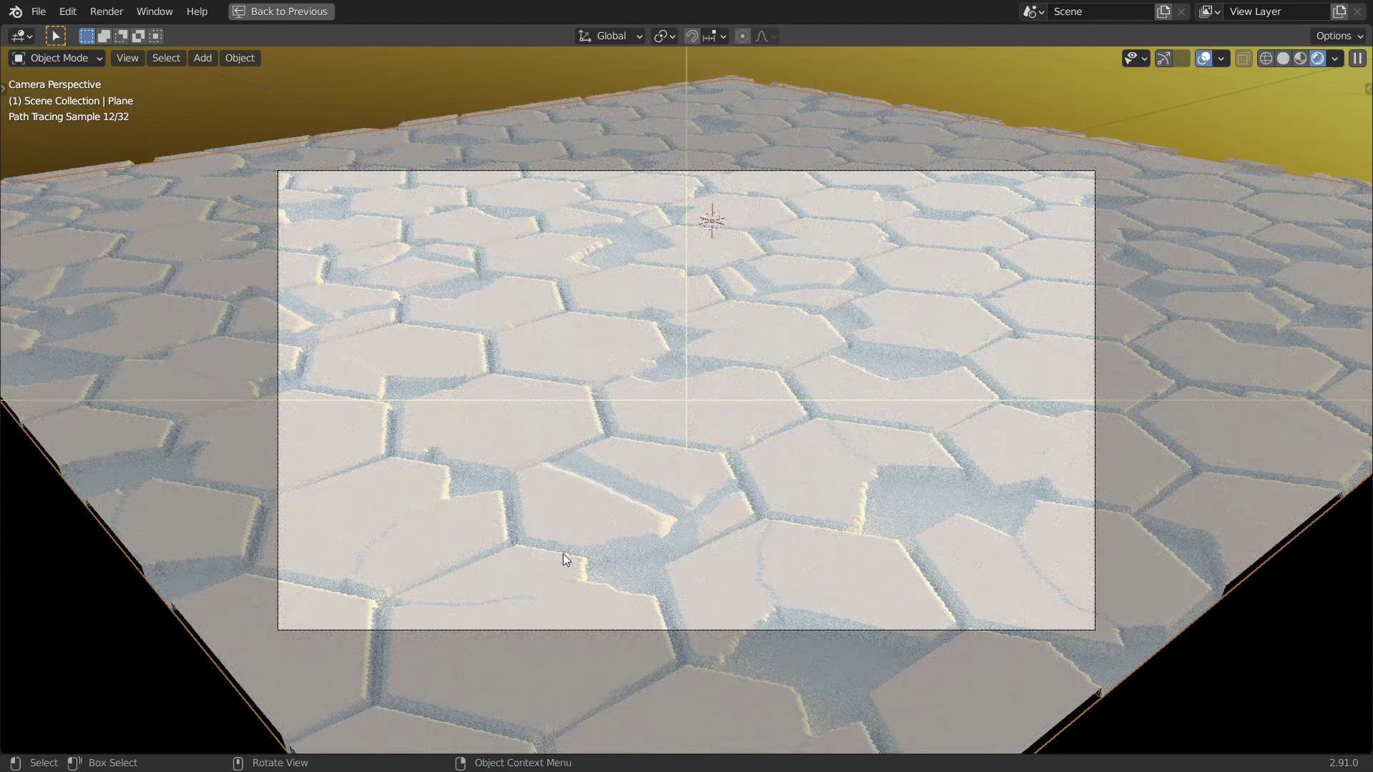
key("ctrl+space")
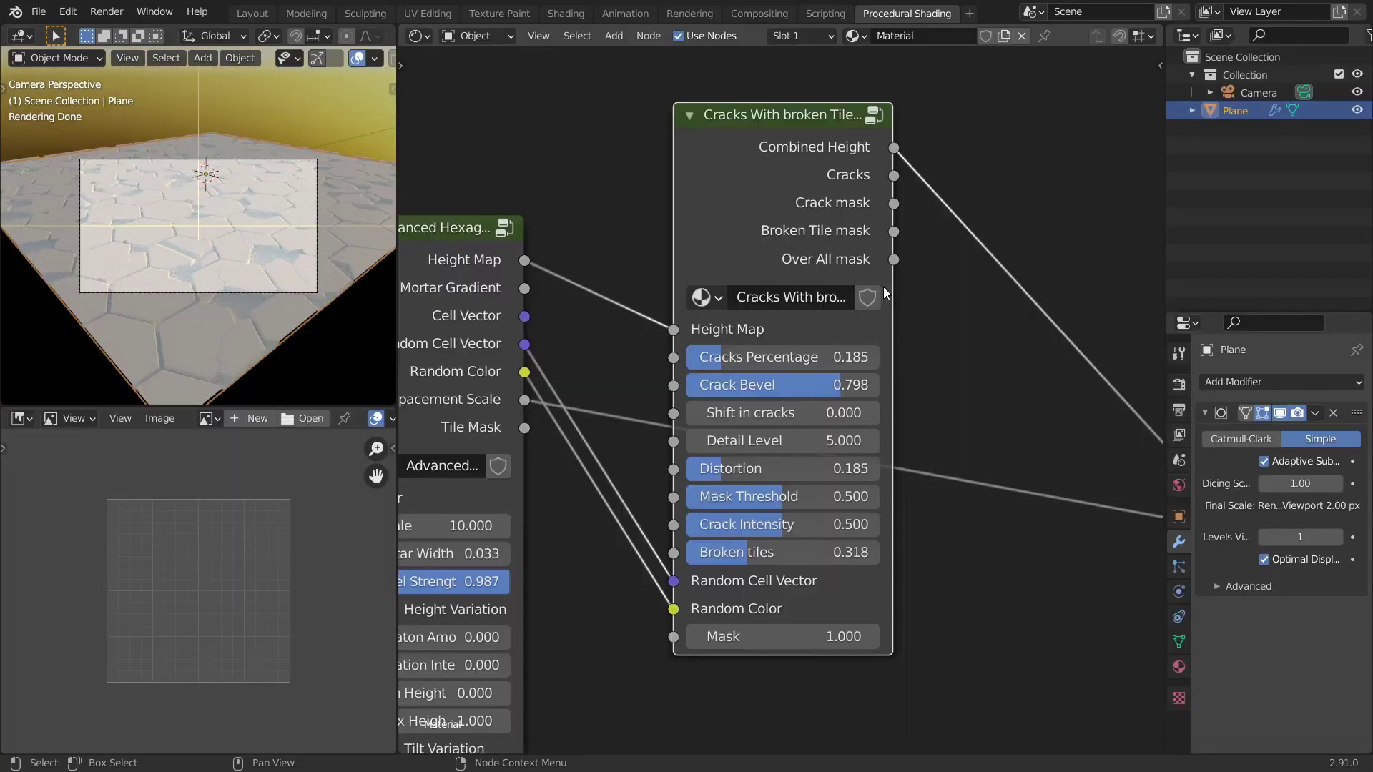
Reposition the cracks node and the Advanced Hexagonal Tile node to tidy the node layout.
left_click_drag(801, 240, 807, 206)
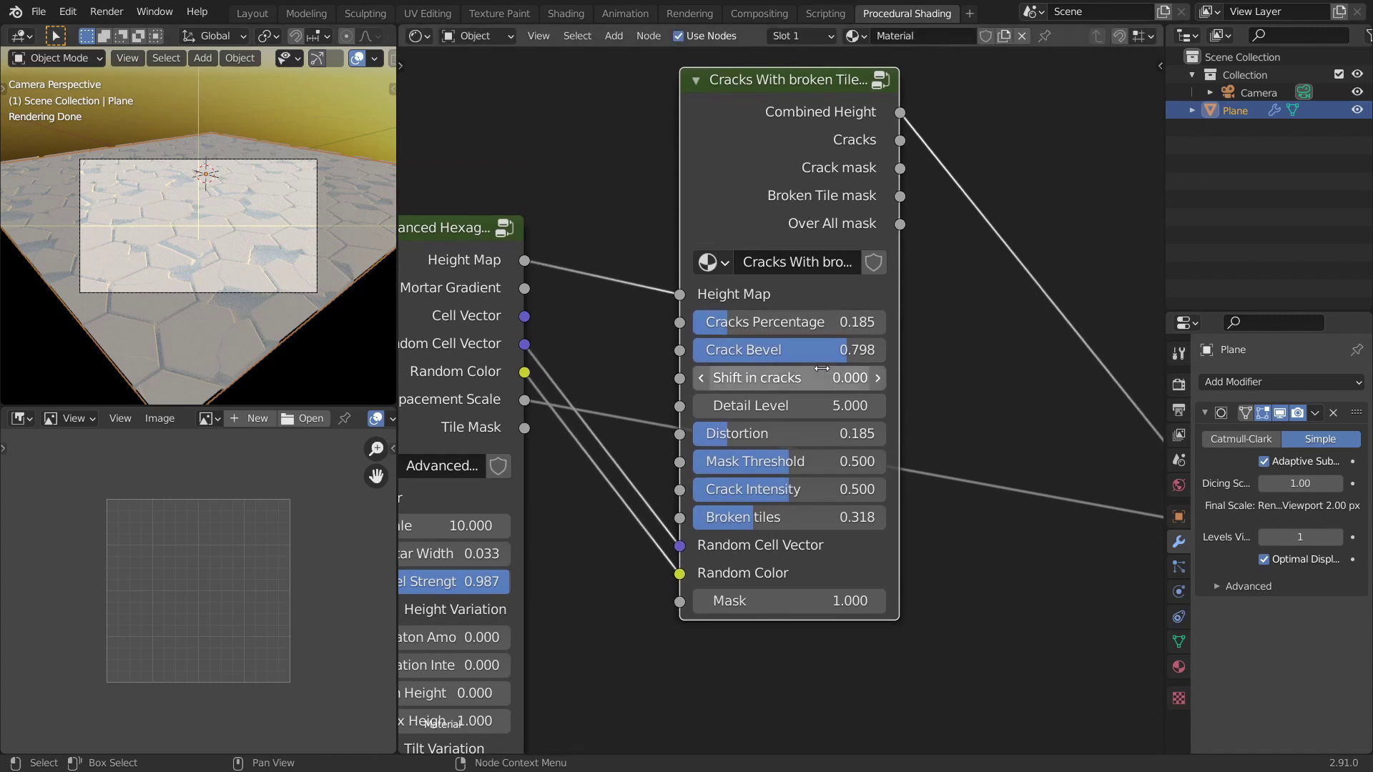
scroll(821, 368, "down", 3)
left_click_drag(679, 331, 672, 301)
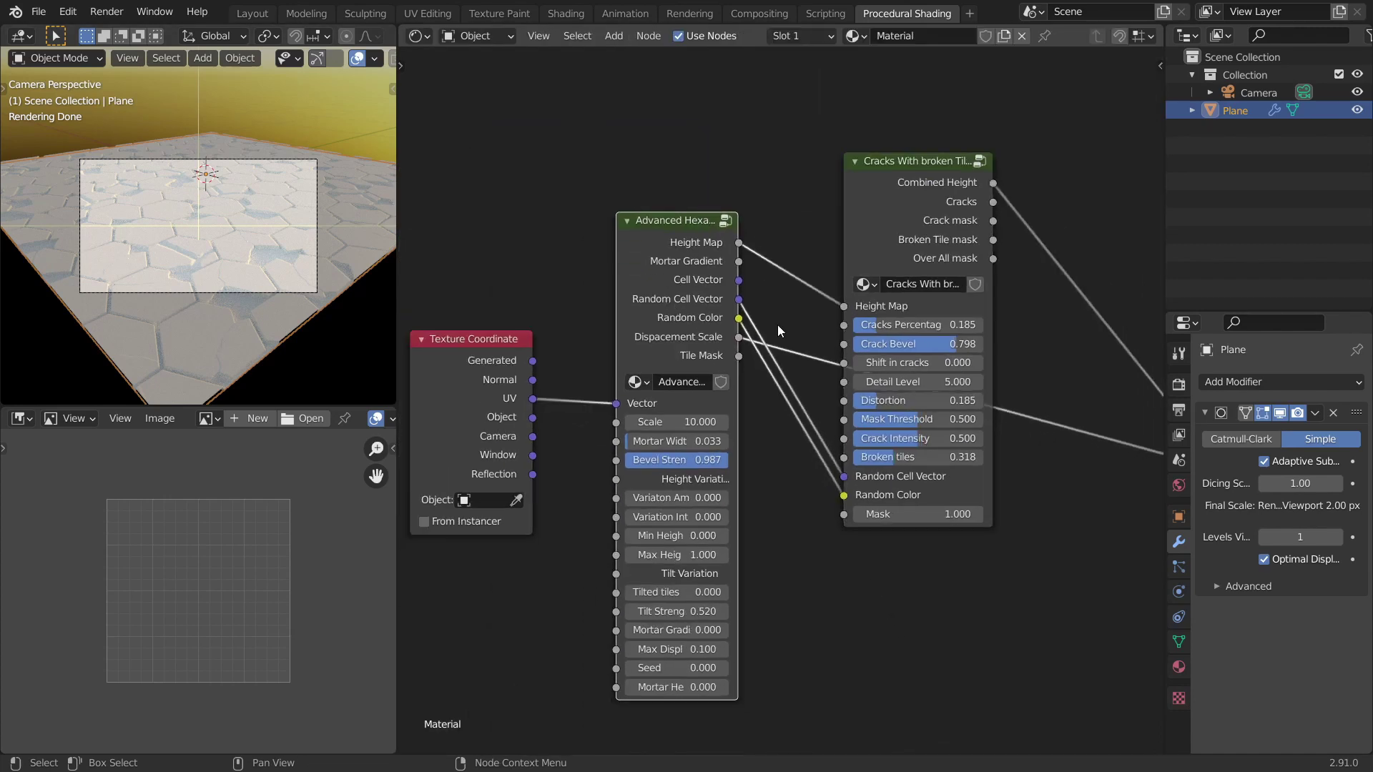
middle_click_drag(730, 282, 704, 246)
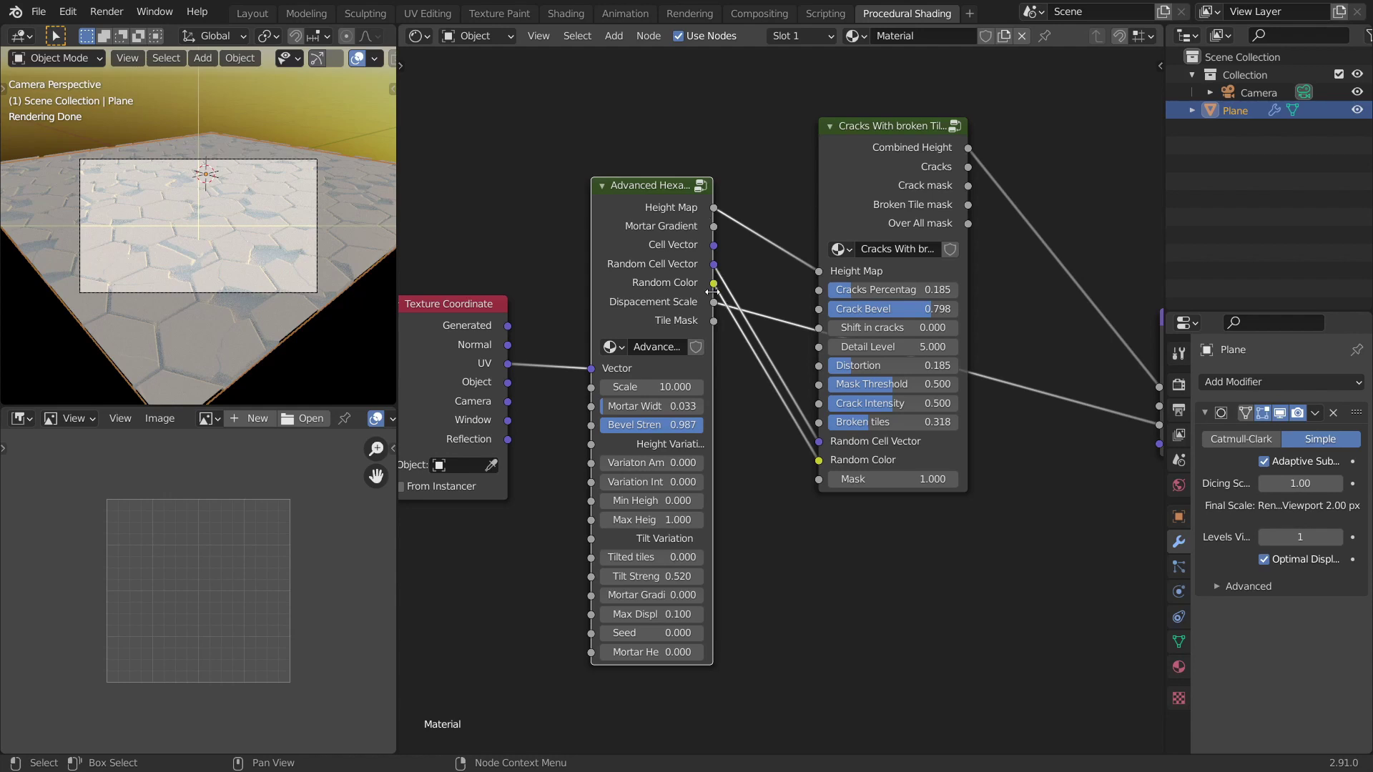
Space the Cracks With broken Tiles node farther from the Advanced Hexagonal Tile node and inspect the cracked tiles up close.
left_click_drag(832, 216, 867, 174)
middle_click_drag(873, 168, 782, 244)
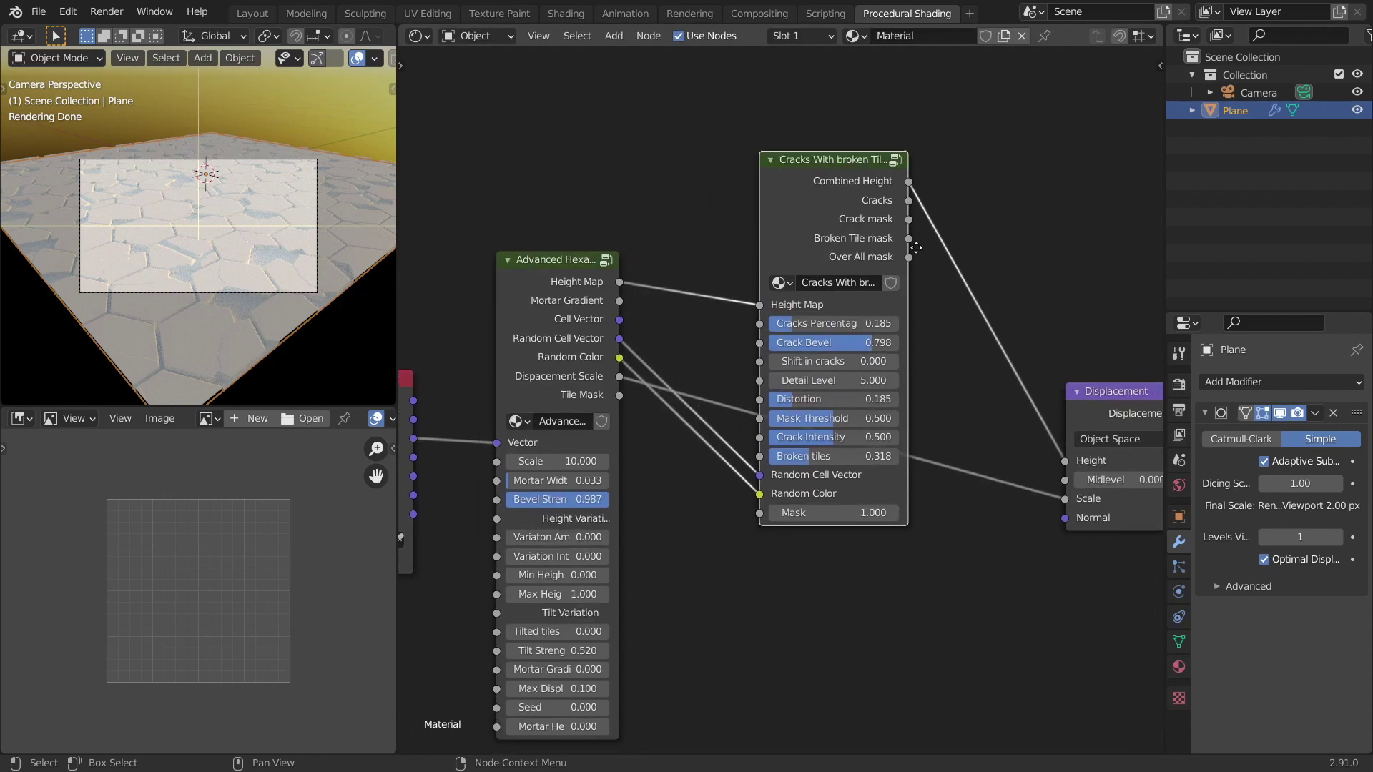
scroll(884, 358, "up", 9)
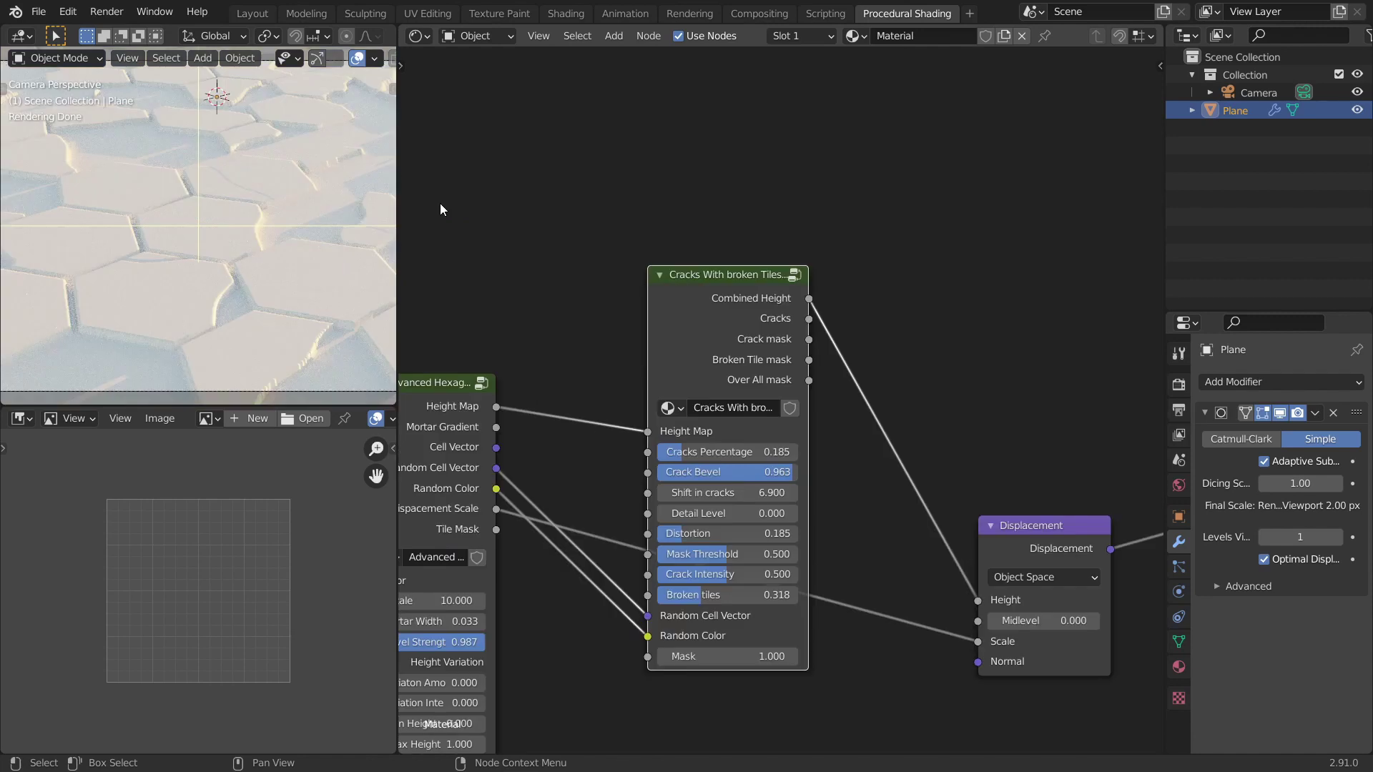
Open the recent file Demo_Files_Evening_Pavement_Scene.blend without saving the changes to TilekitYoutube.
left_click(38, 11)
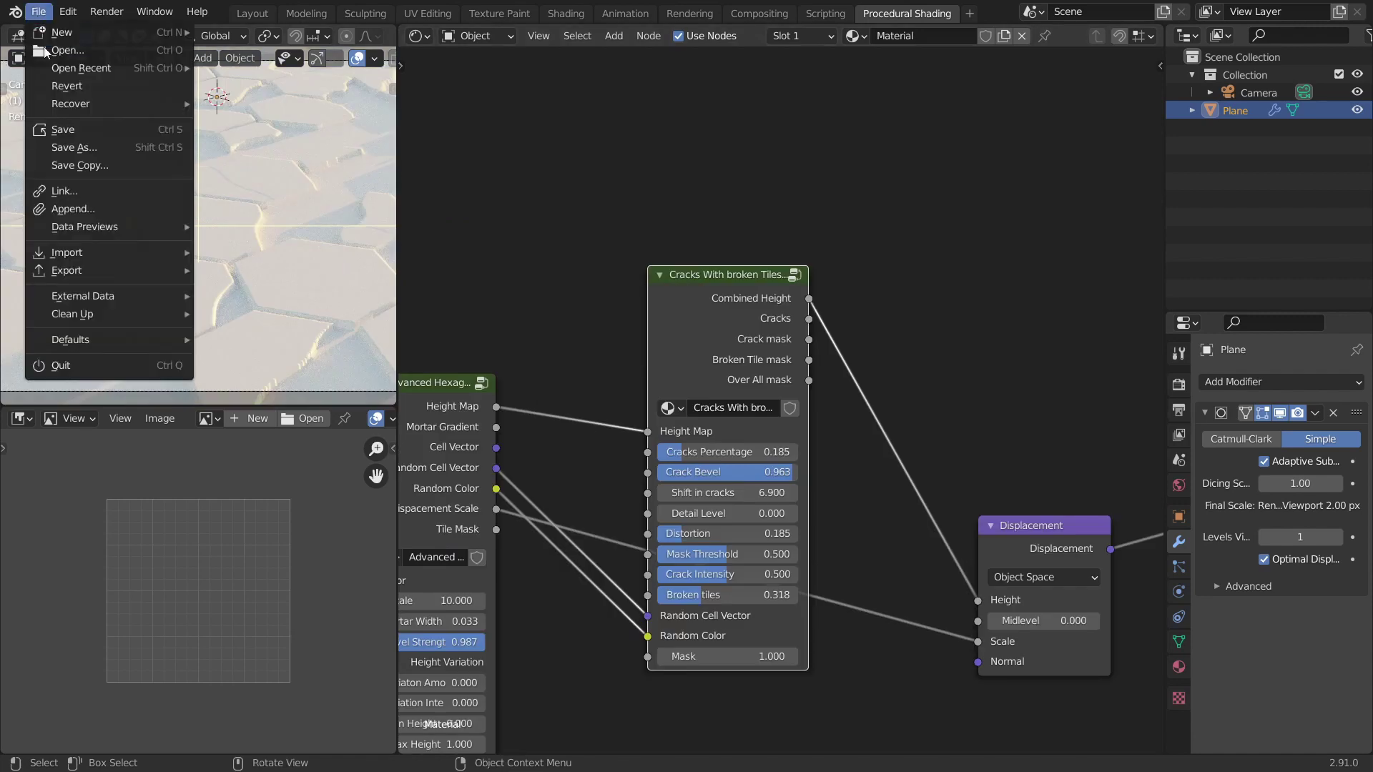
mouse_move(49, 75)
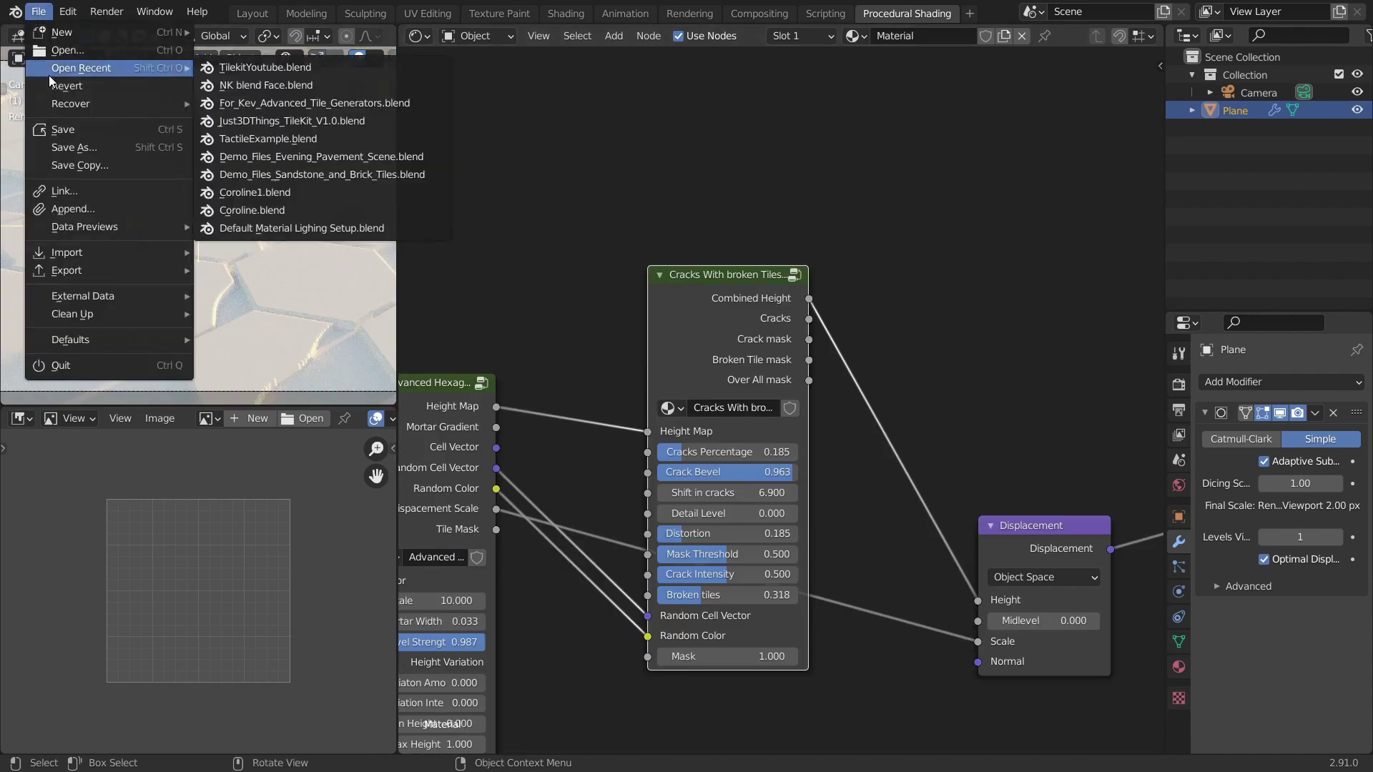
left_click(289, 157)
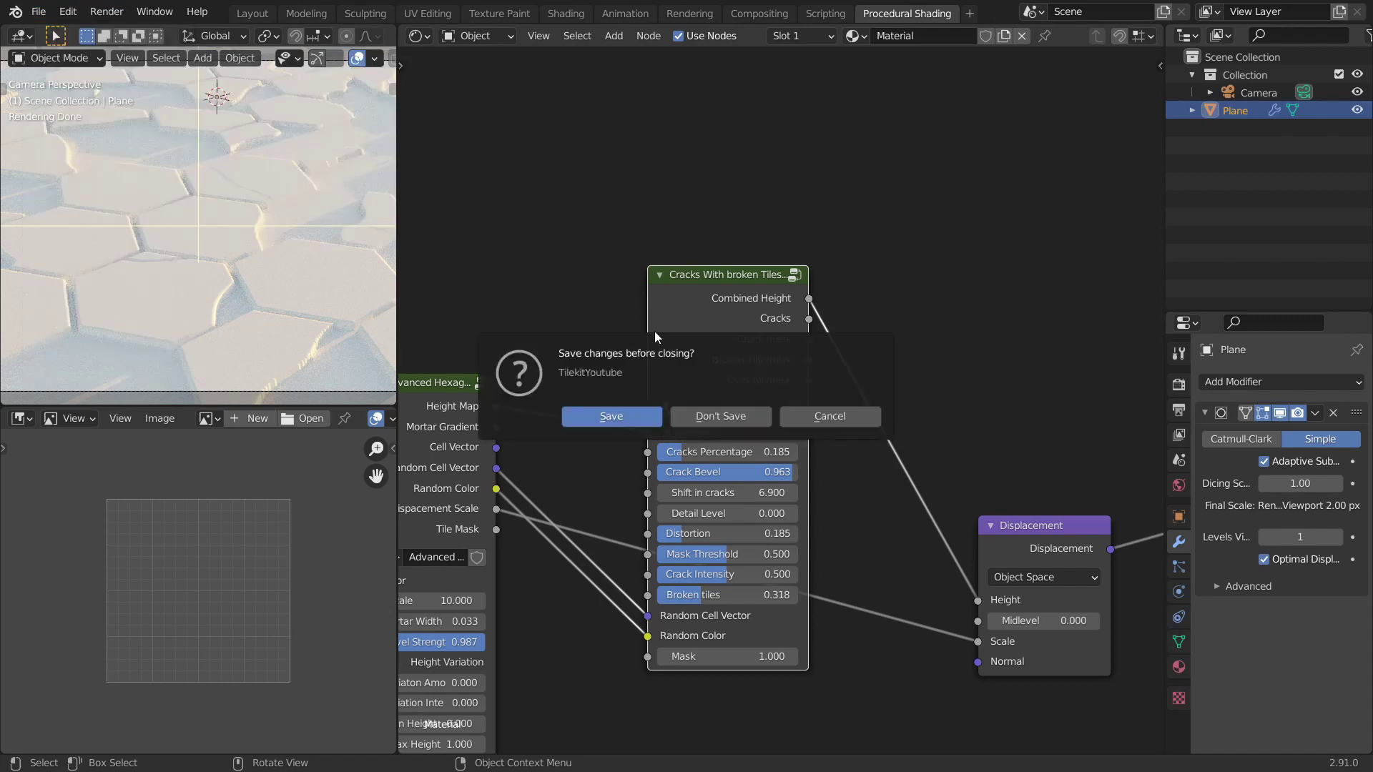
left_click(690, 415)
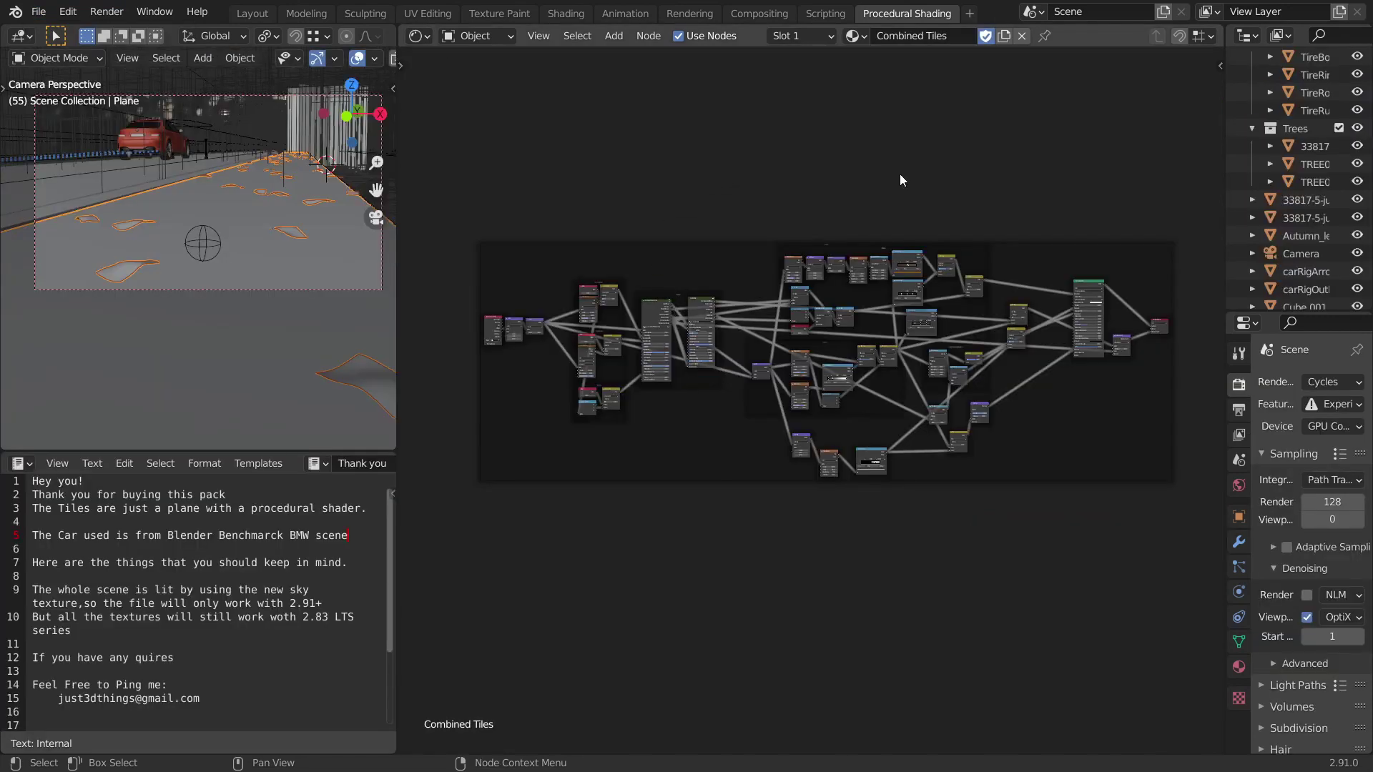
Inspect the Combined Tiles node setup and preview the evening pavement scene in rendered shading.
scroll(901, 173, "up", 1)
scroll(747, 336, "up", 4)
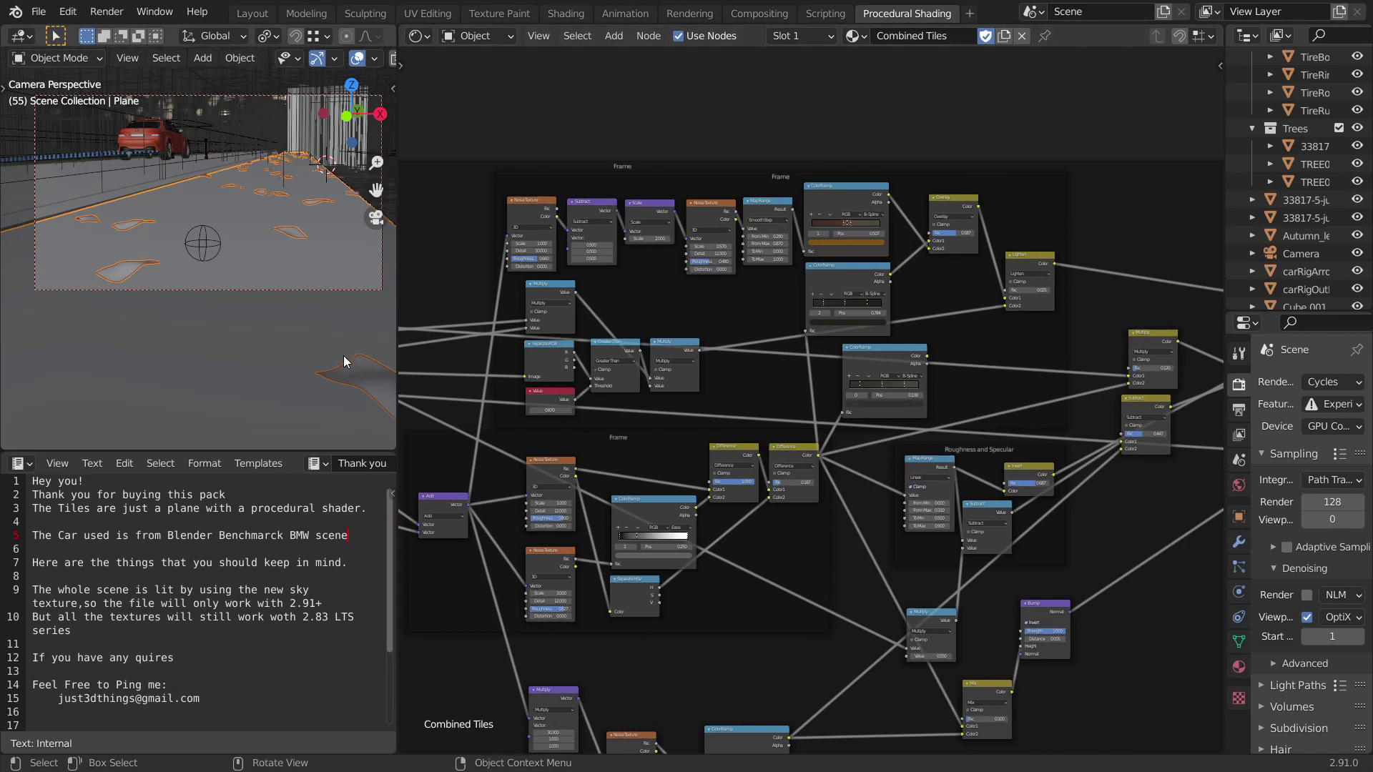
key("z")
left_click(199, 86)
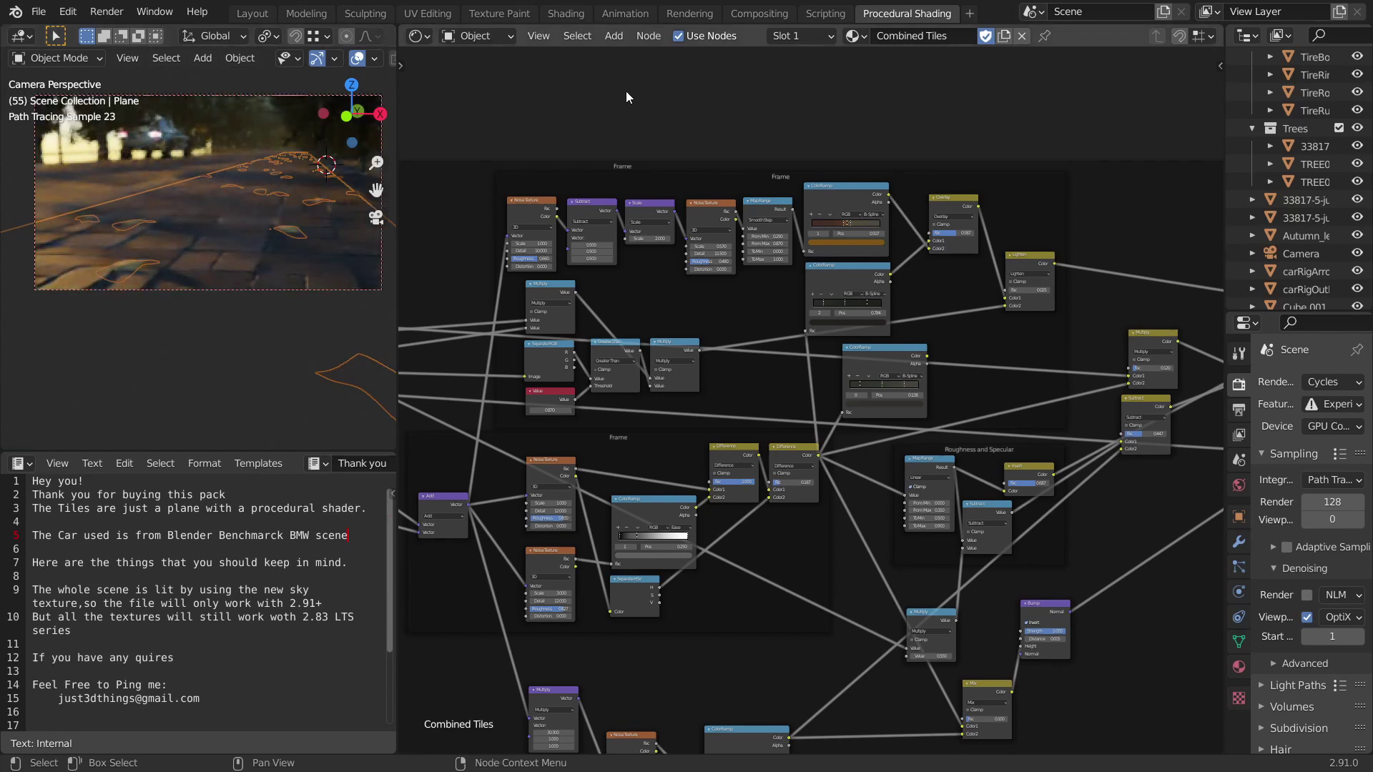
Show the World shader nodes and examine the Sky Texture connected to the Background.
left_click(493, 37)
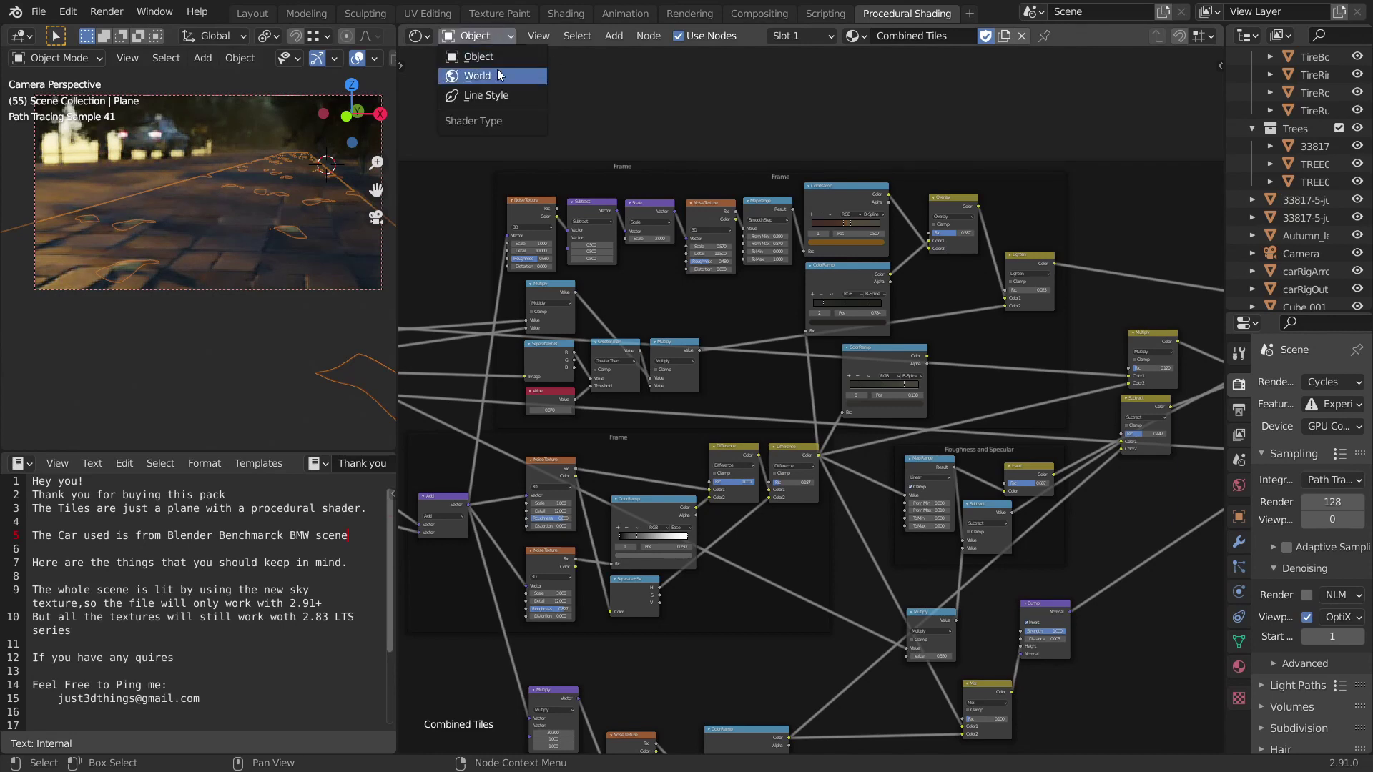
left_click(496, 76)
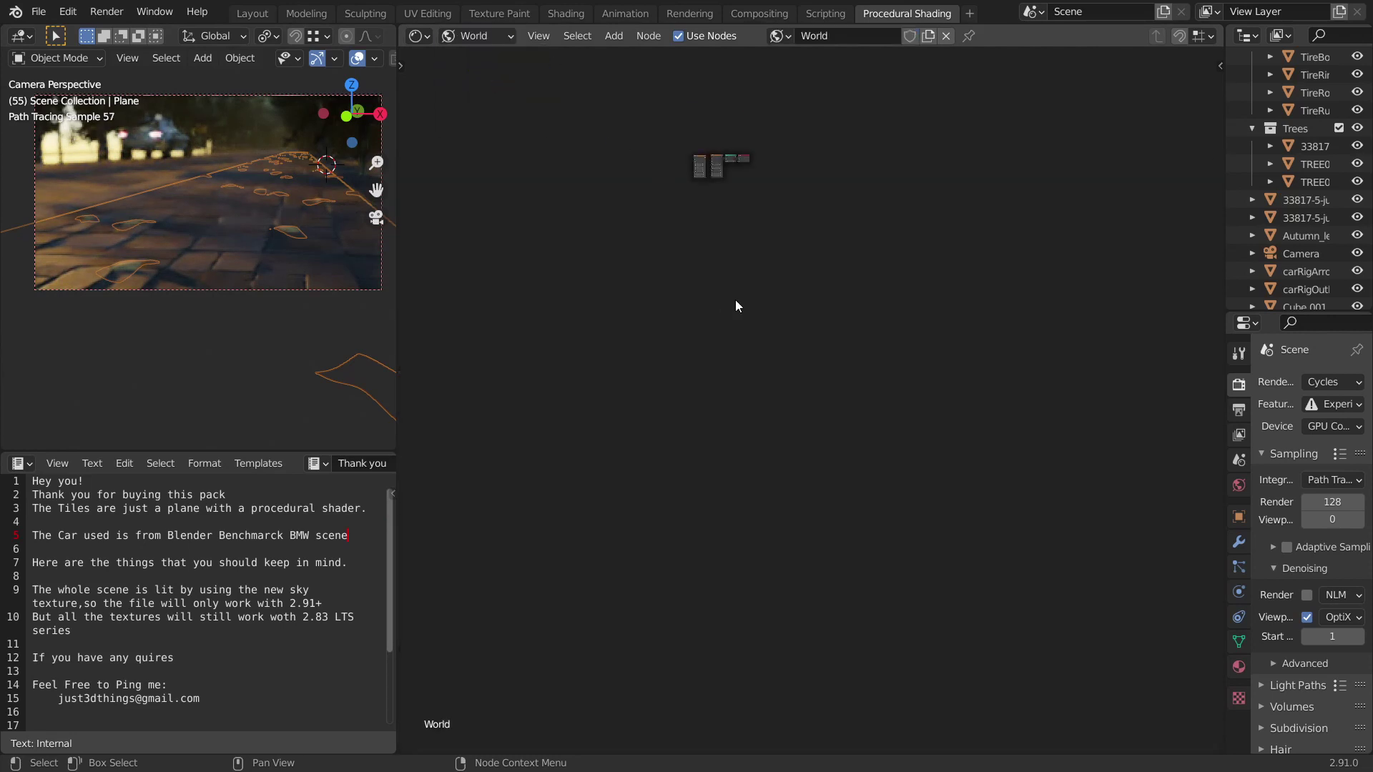
scroll(732, 447, "up", 8)
middle_click_drag(710, 243, 764, 402)
scroll(975, 444, "up", 15)
scroll(844, 361, "up", 3)
middle_click_drag(915, 410, 889, 352)
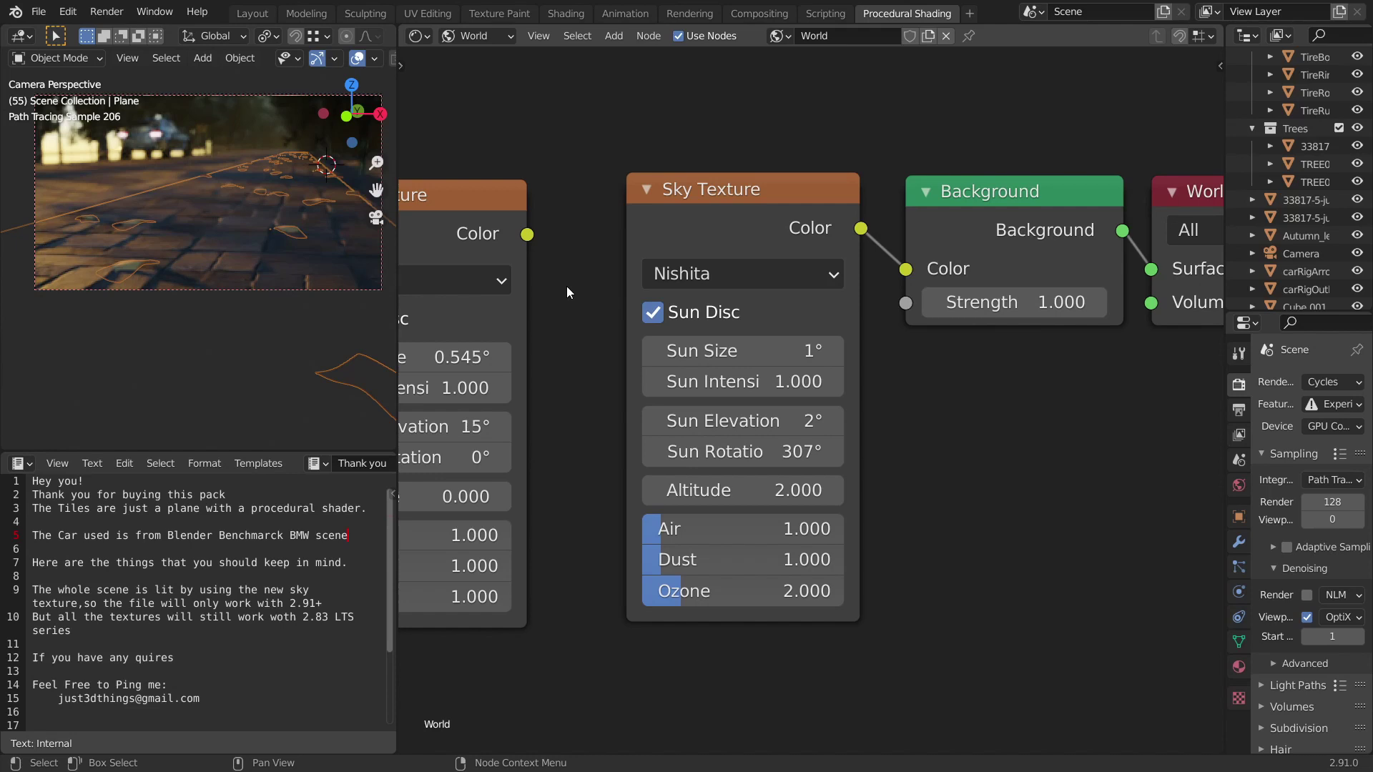
Try lighting the scene with the other Sky Texture, the one with 15° sun elevation, by linking it to the Background color.
middle_click_drag(567, 286, 697, 327)
left_click_drag(647, 271, 1030, 306)
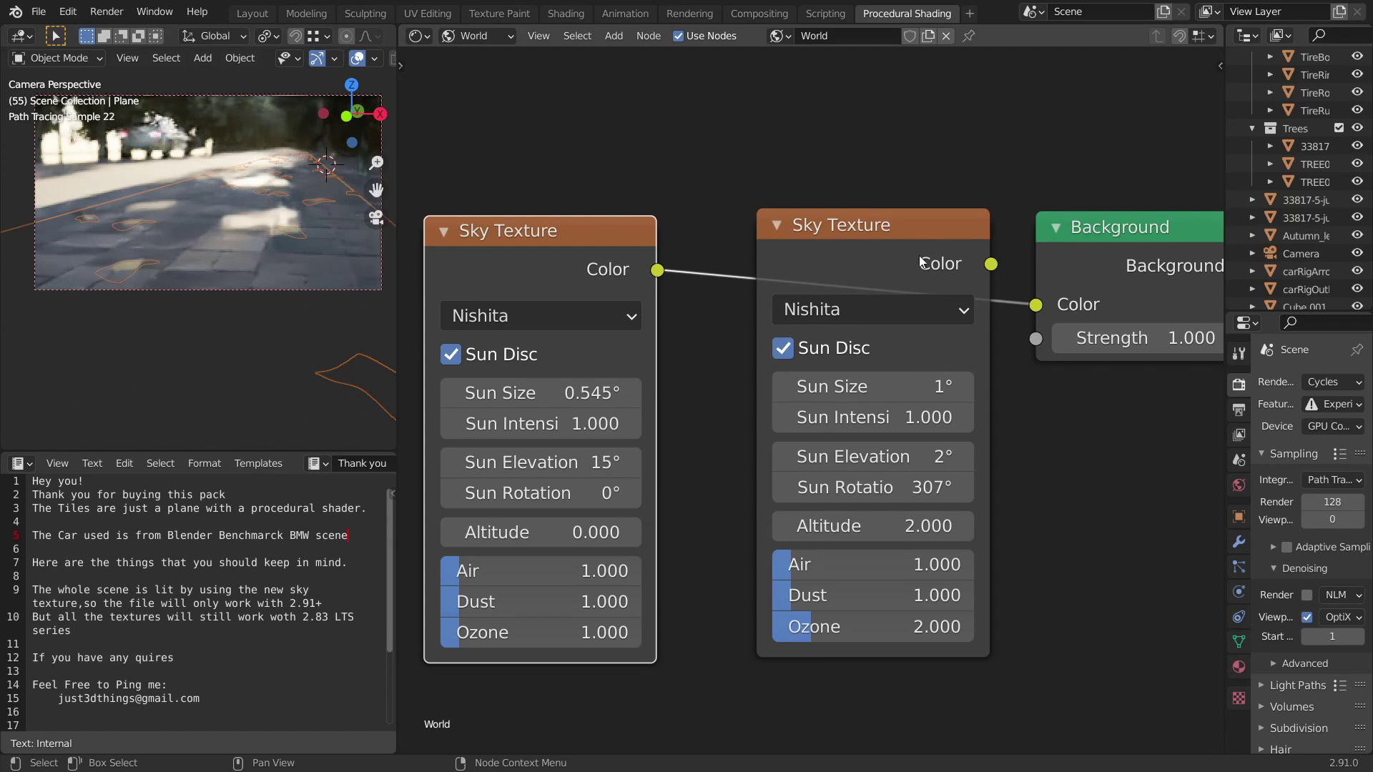
left_click_drag(920, 257, 945, 240)
middle_click_drag(970, 253, 707, 251)
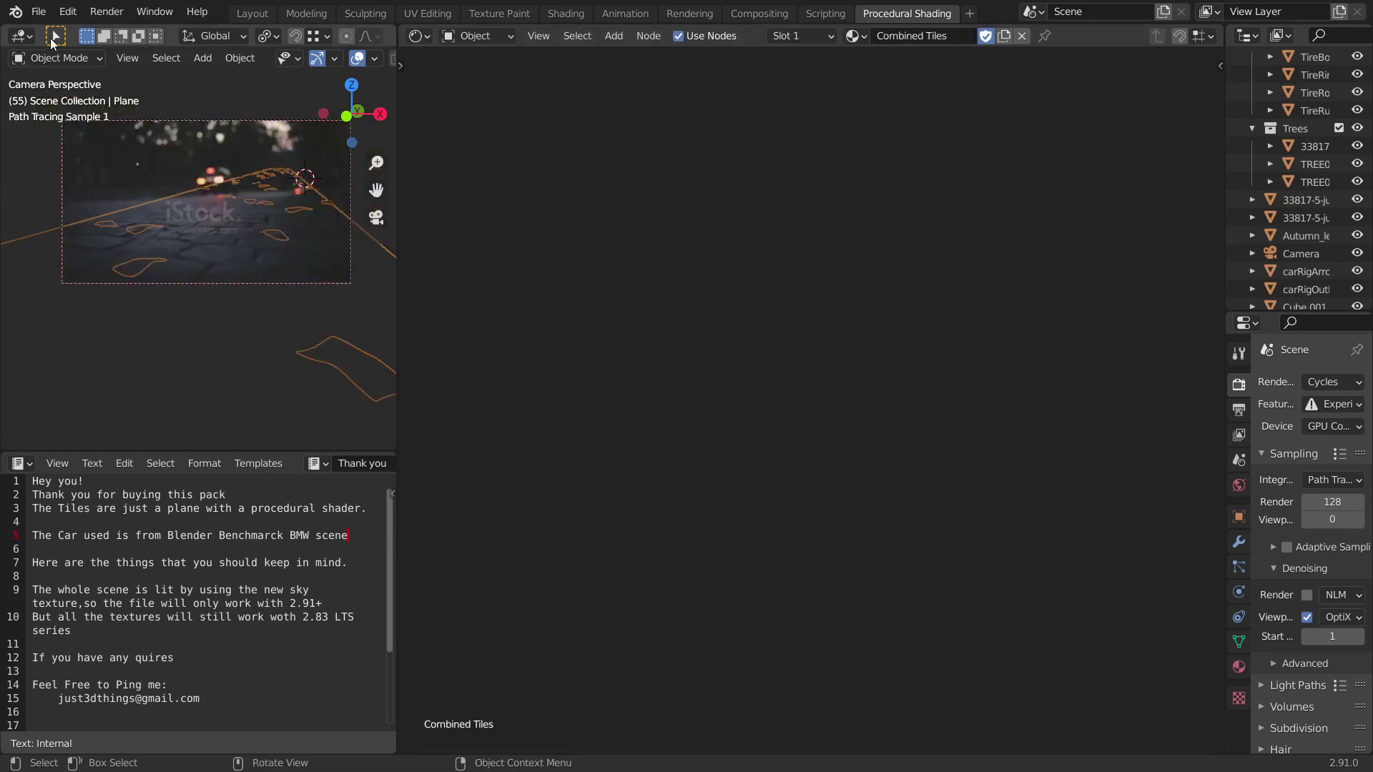
Open the recent file Demo_Files_Sandstone_and_Brick_Tiles.blend without saving the changes to the evening pavement scene.
left_click(38, 12)
mouse_move(86, 64)
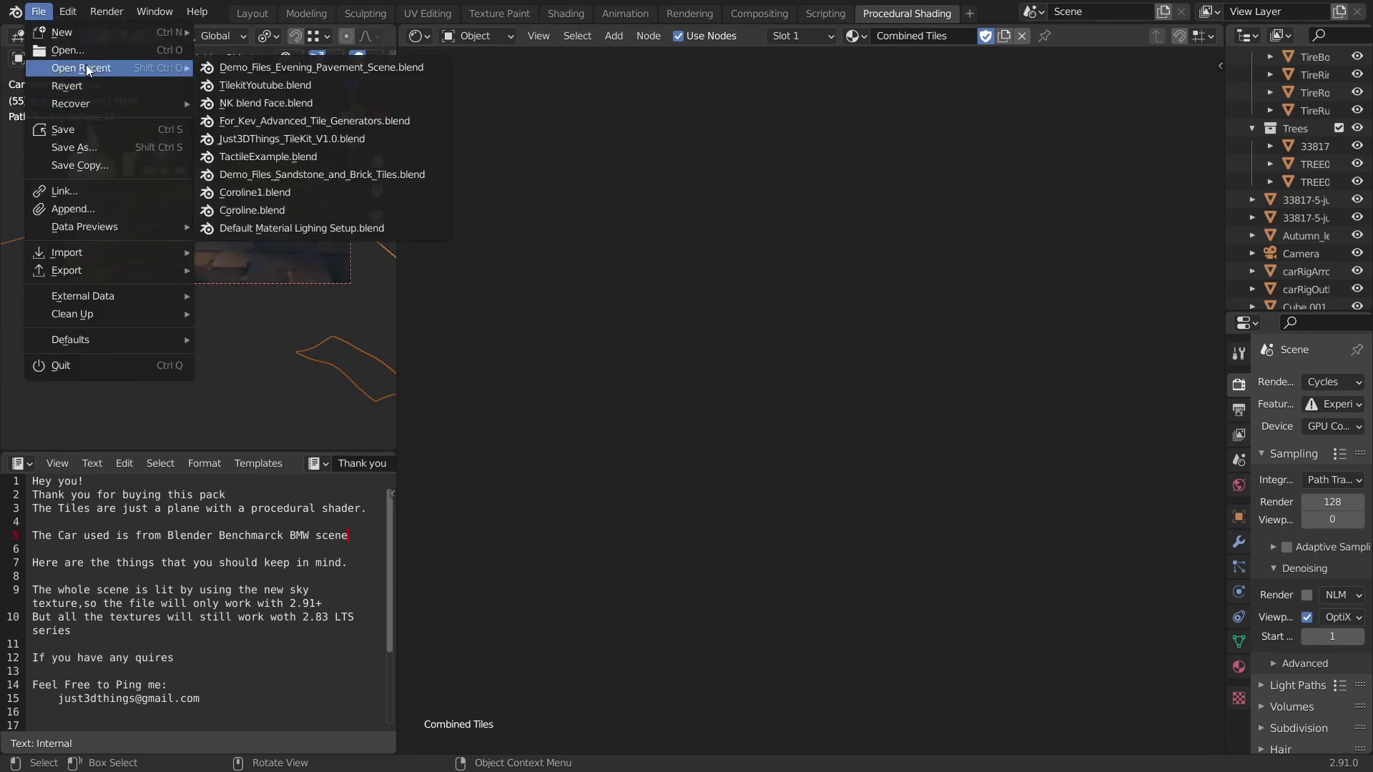
left_click(333, 176)
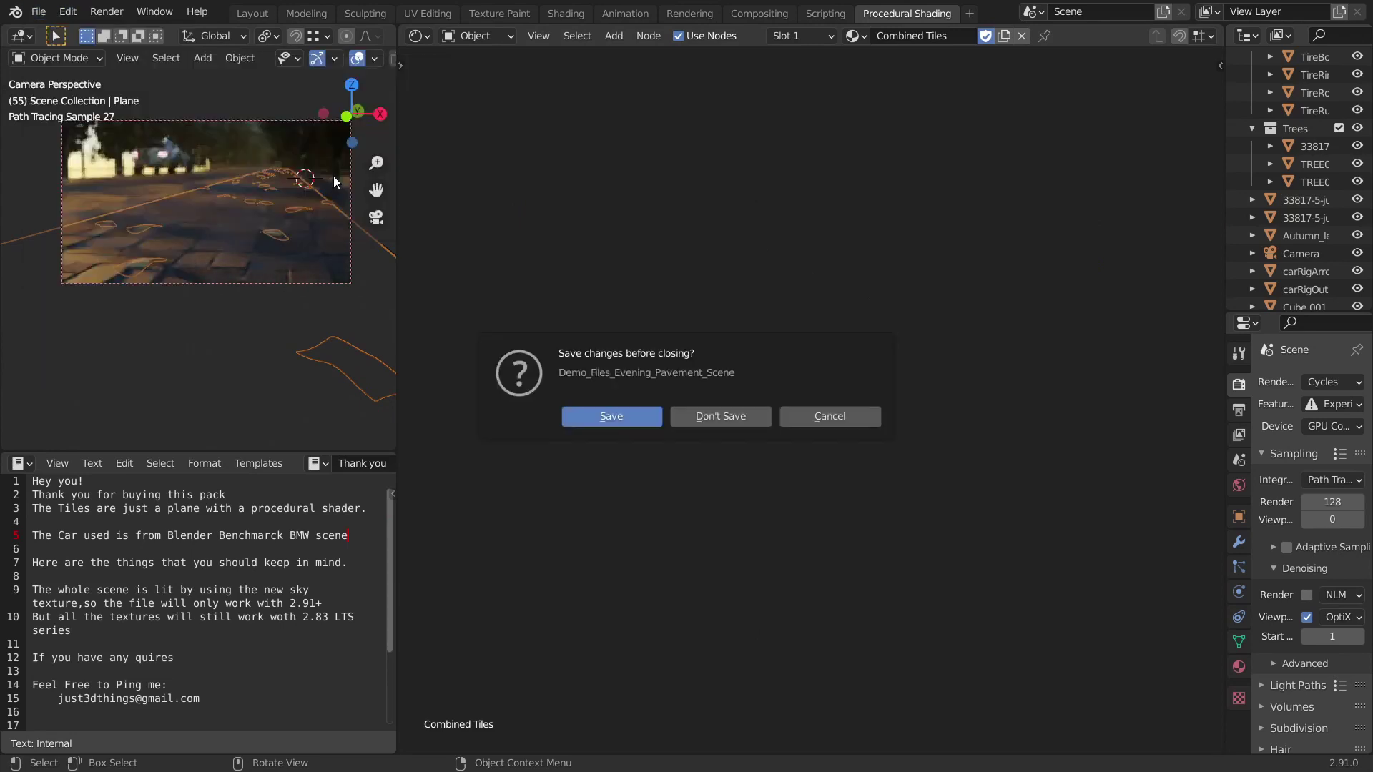
left_click(708, 418)
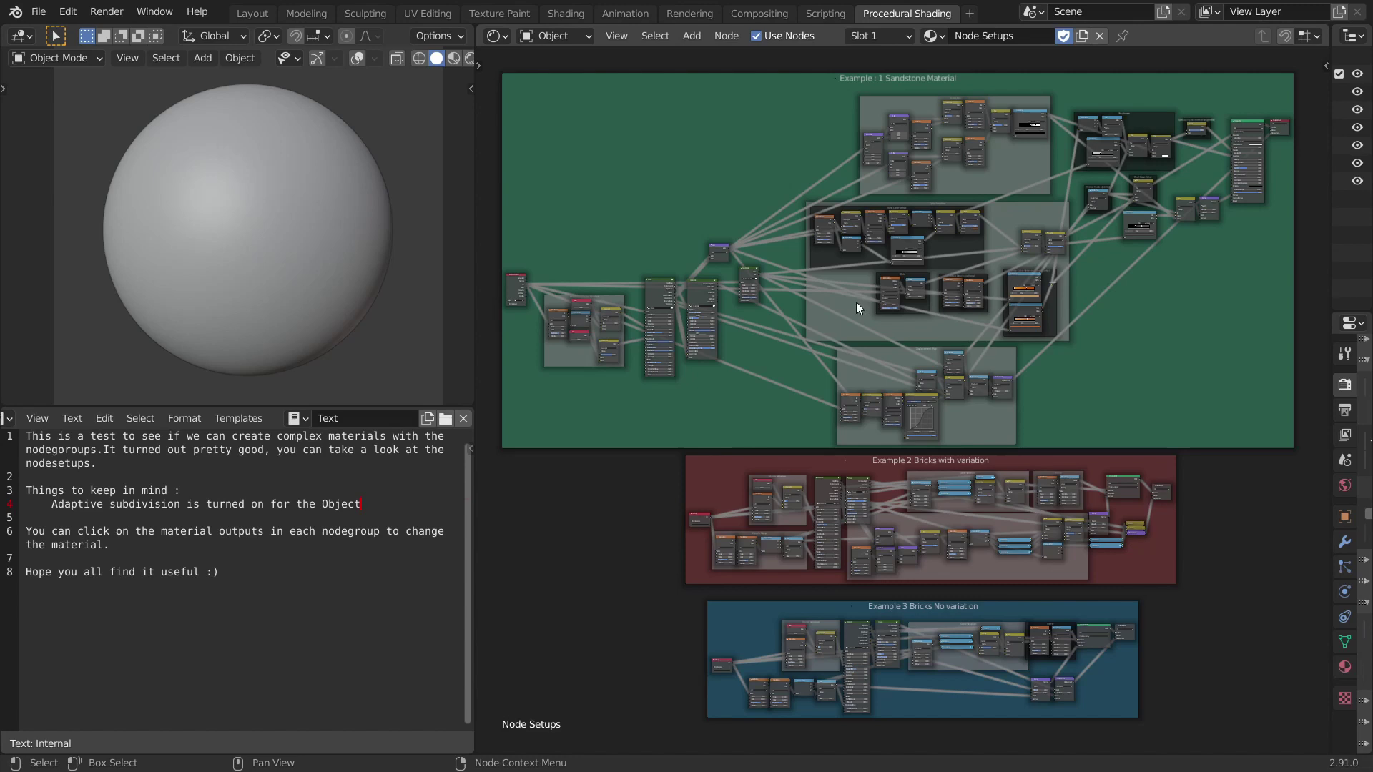
Preview the sphere in rendered shading and examine the node setup of the Example 1 Sandstone Material.
key("z")
left_click(284, 109)
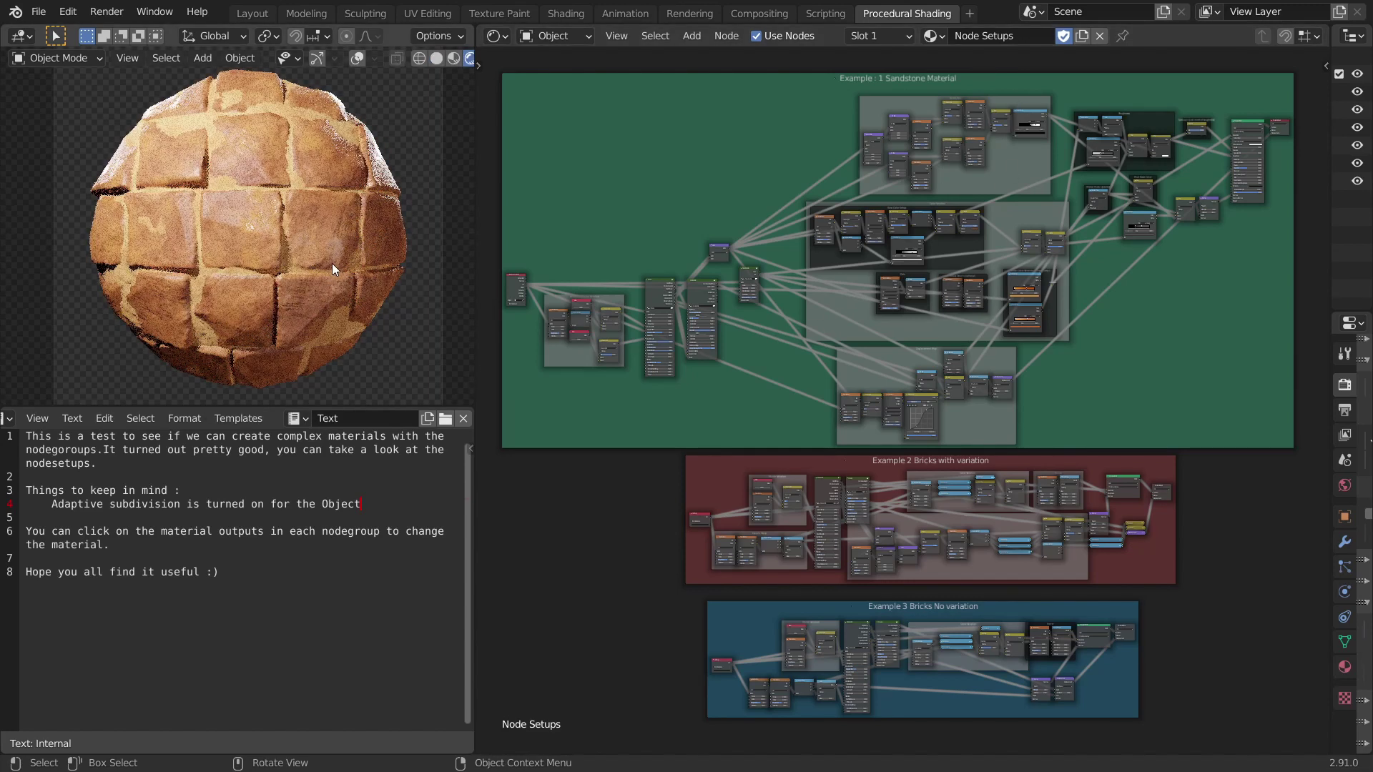
scroll(1144, 306, "up", 5)
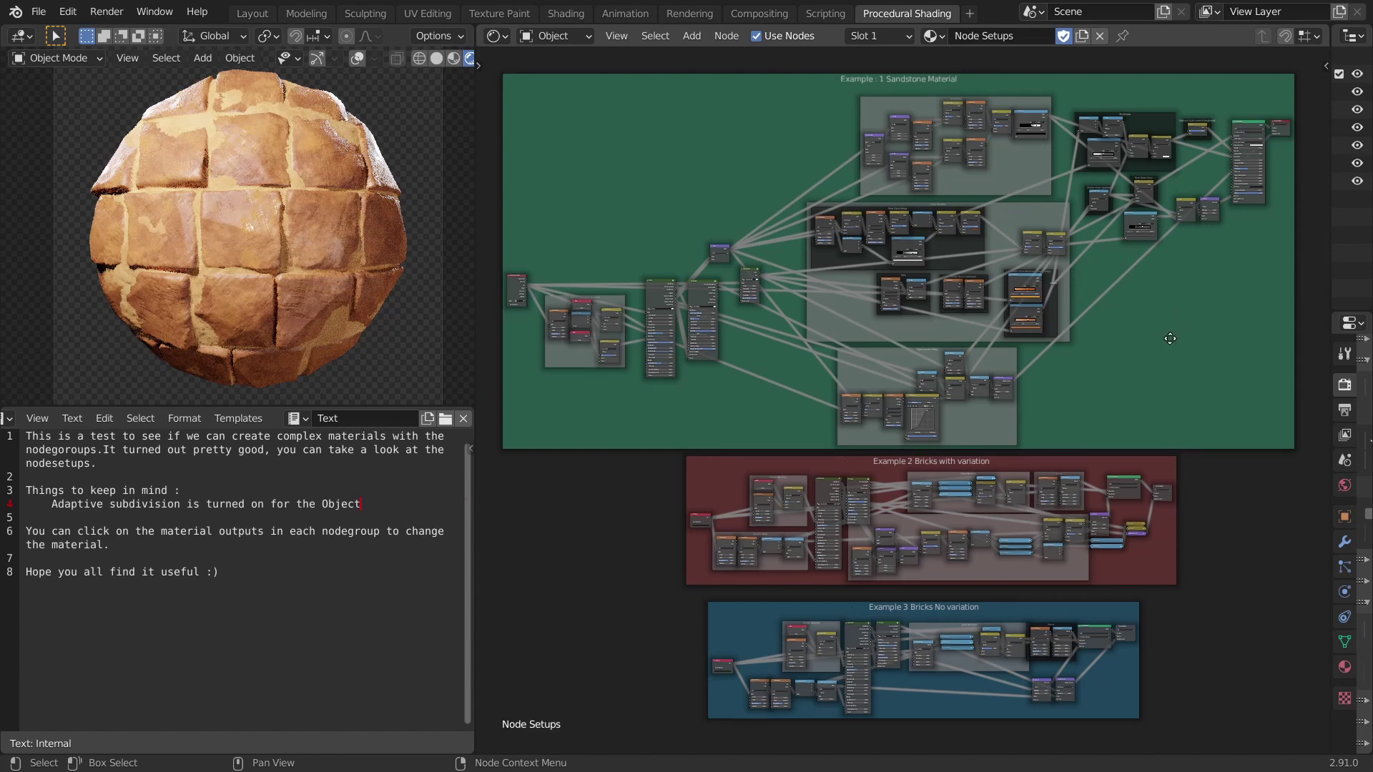
scroll(960, 482, "up", 1)
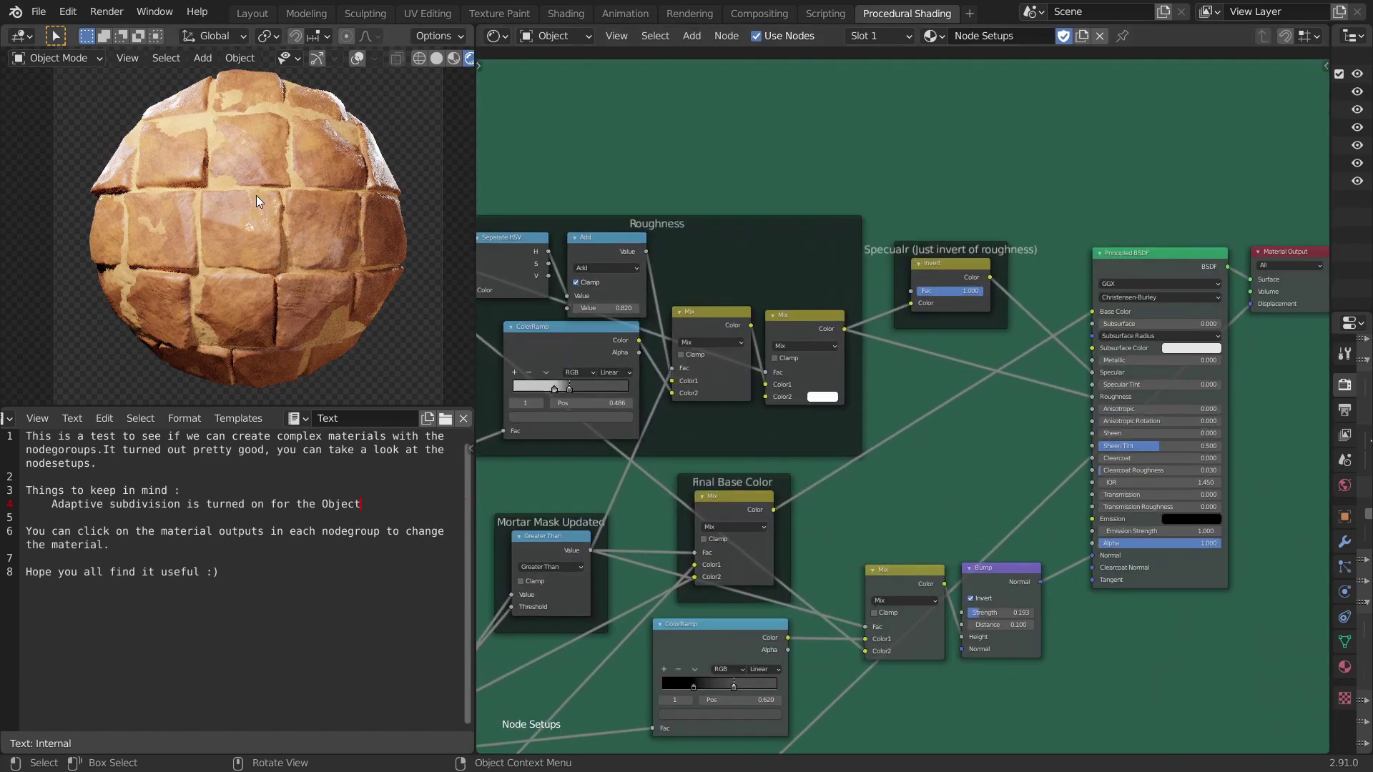
middle_click_drag(573, 507, 908, 176)
Activate the Material Output of the Example 2 Bricks with variation setup to show it on the sphere.
scroll(908, 177, "down", 10)
middle_click_drag(921, 522, 1058, 314)
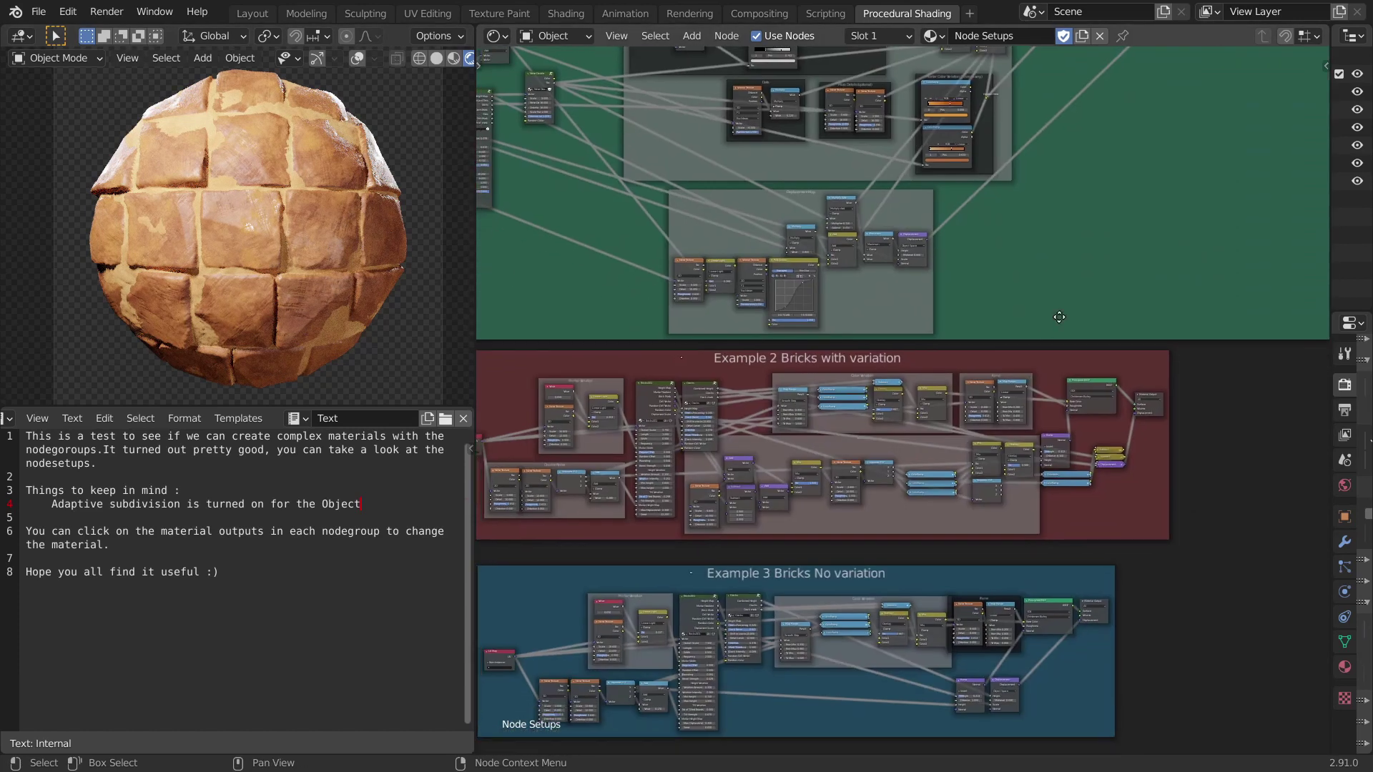
scroll(998, 459, "up", 6)
middle_click_drag(999, 460, 1044, 362)
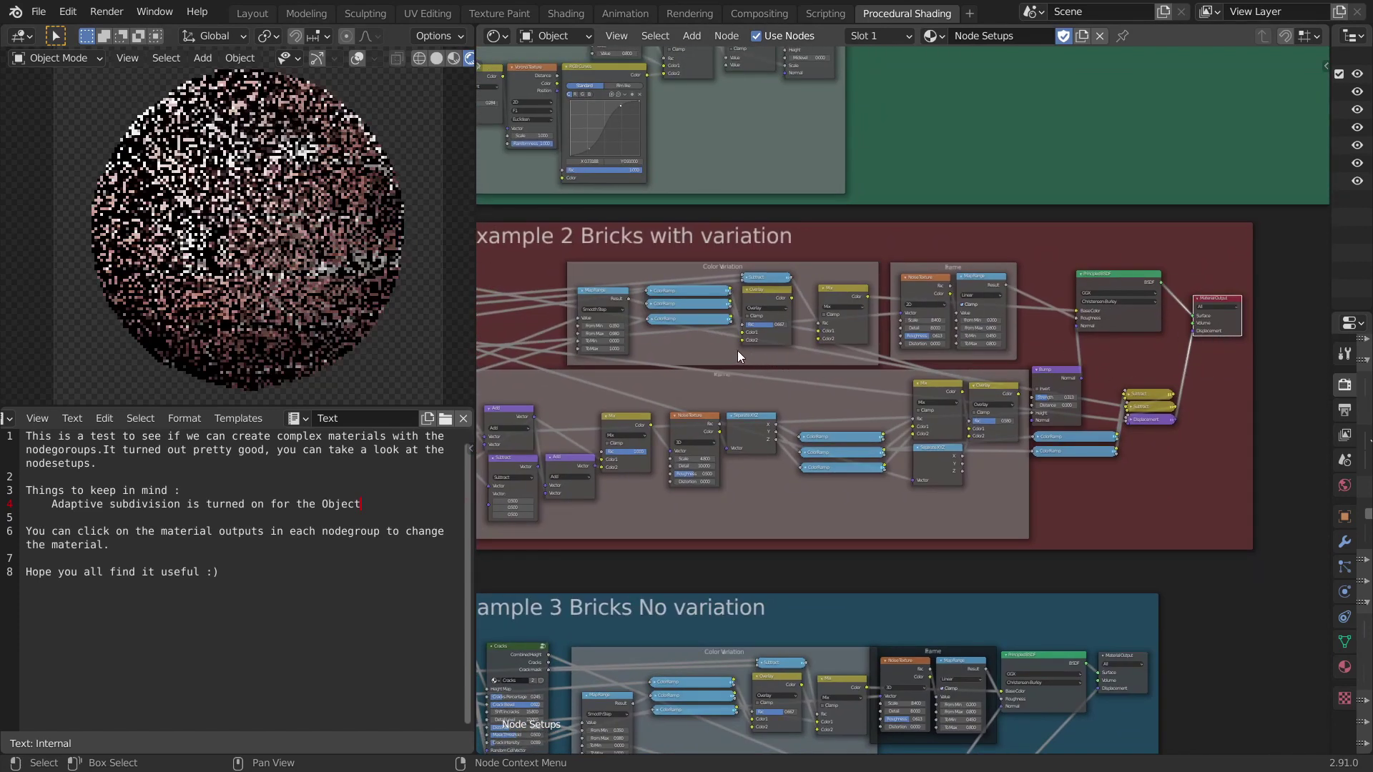
Double the Overall Scale of the Bricks.001 node in Example 2 to 7.5.
middle_click_drag(558, 301, 1038, 334)
scroll(786, 334, "up", 2)
scroll(901, 378, "up", 15)
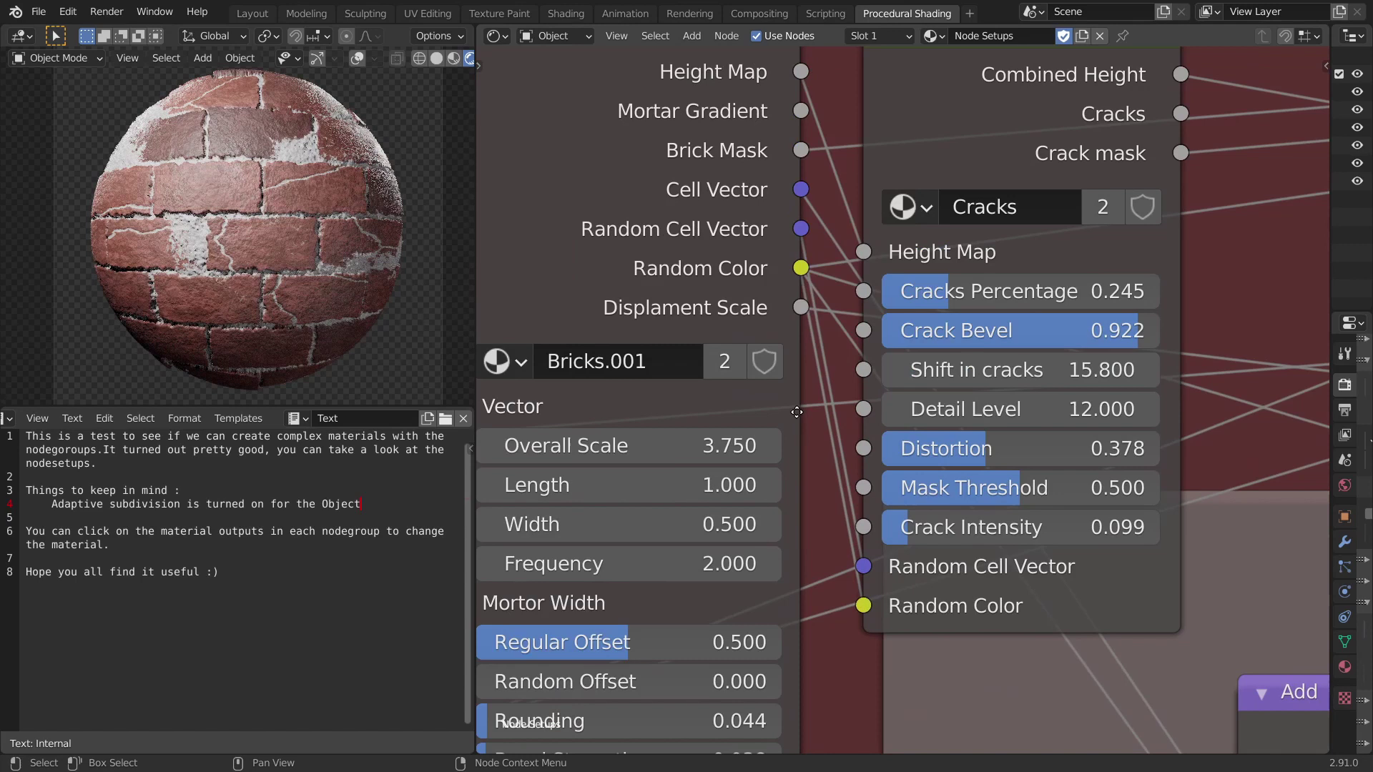
middle_click_drag(796, 407, 978, 395)
left_click(876, 434)
left_click(876, 434)
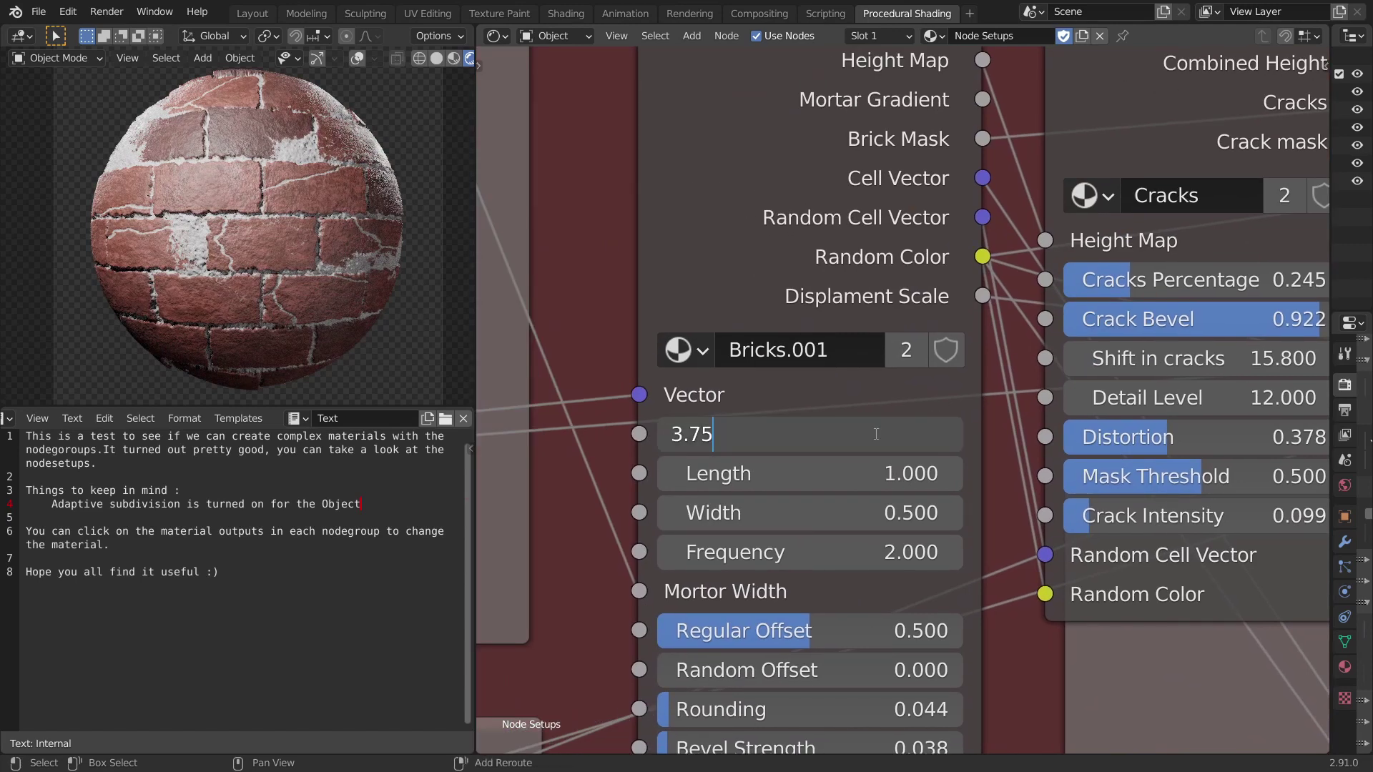
type("*2")
key("Return")
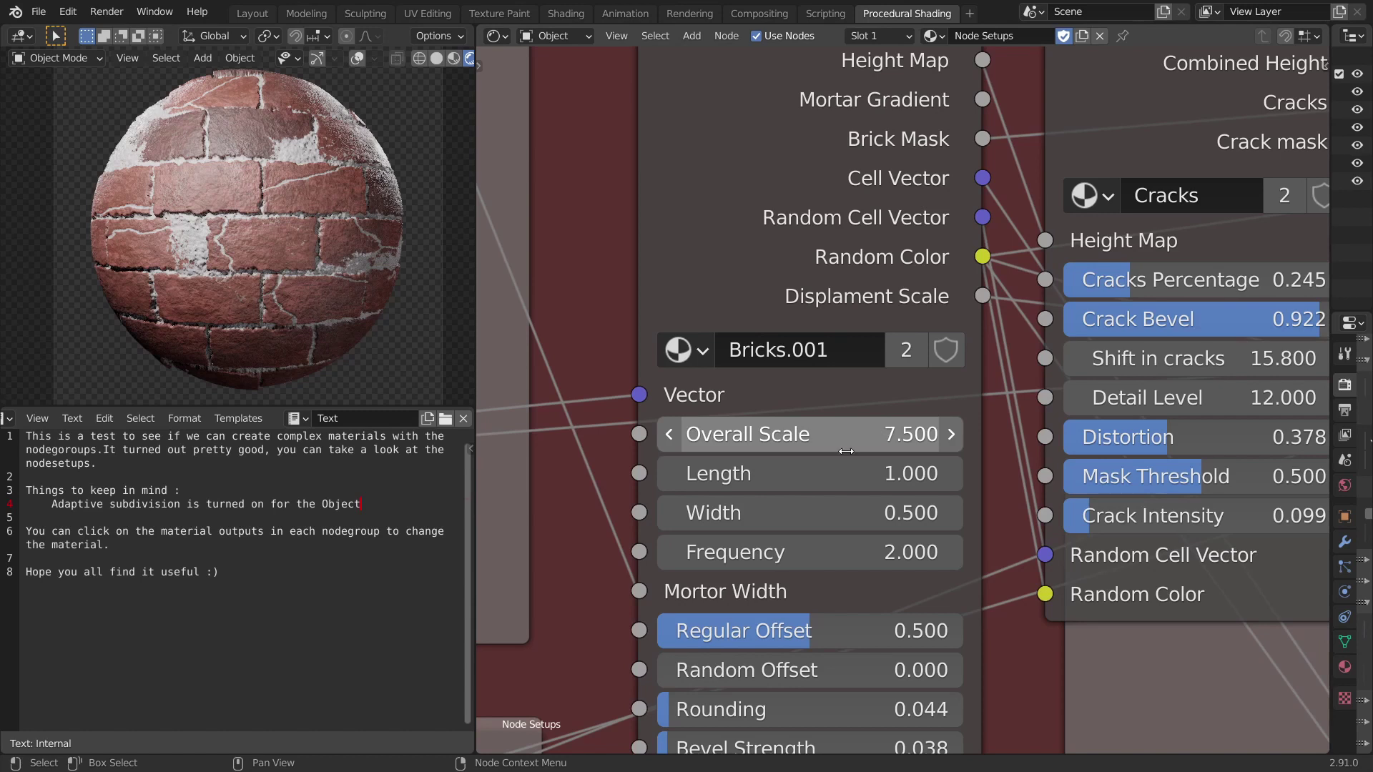
Inspect the rescaled bricks on the sphere and check its Subdivision modifier in the maximized properties editor.
scroll(454, 290, "down", 5)
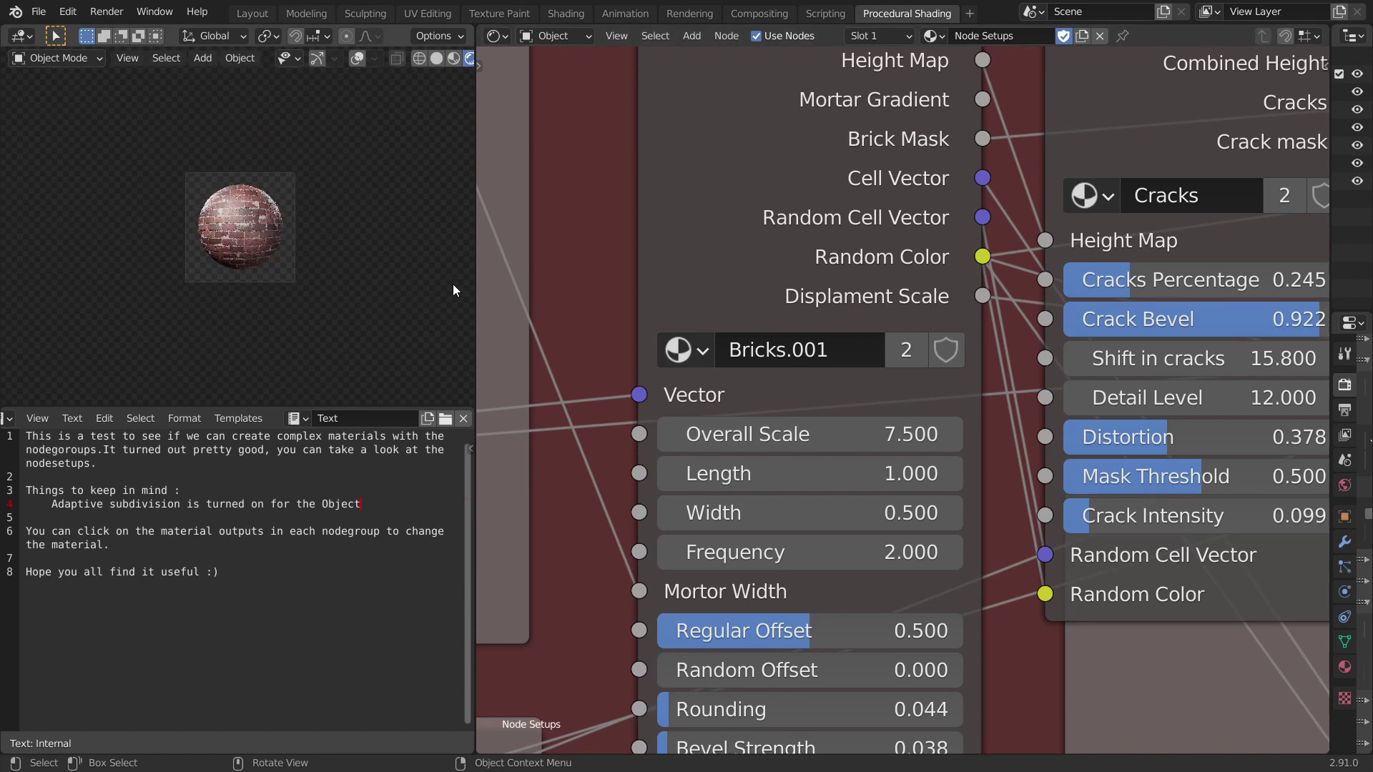
scroll(305, 277, "up", 5)
key("ctrl+space")
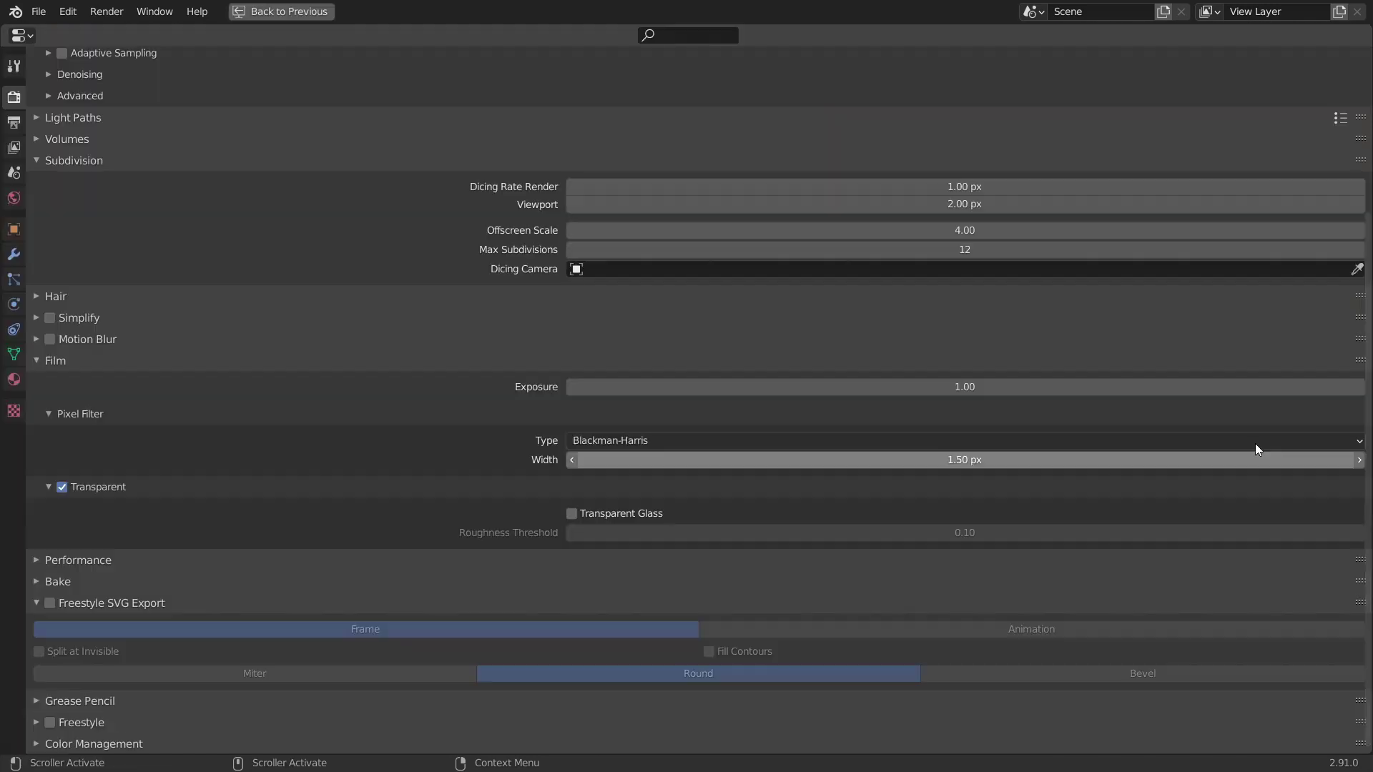
left_click(14, 253)
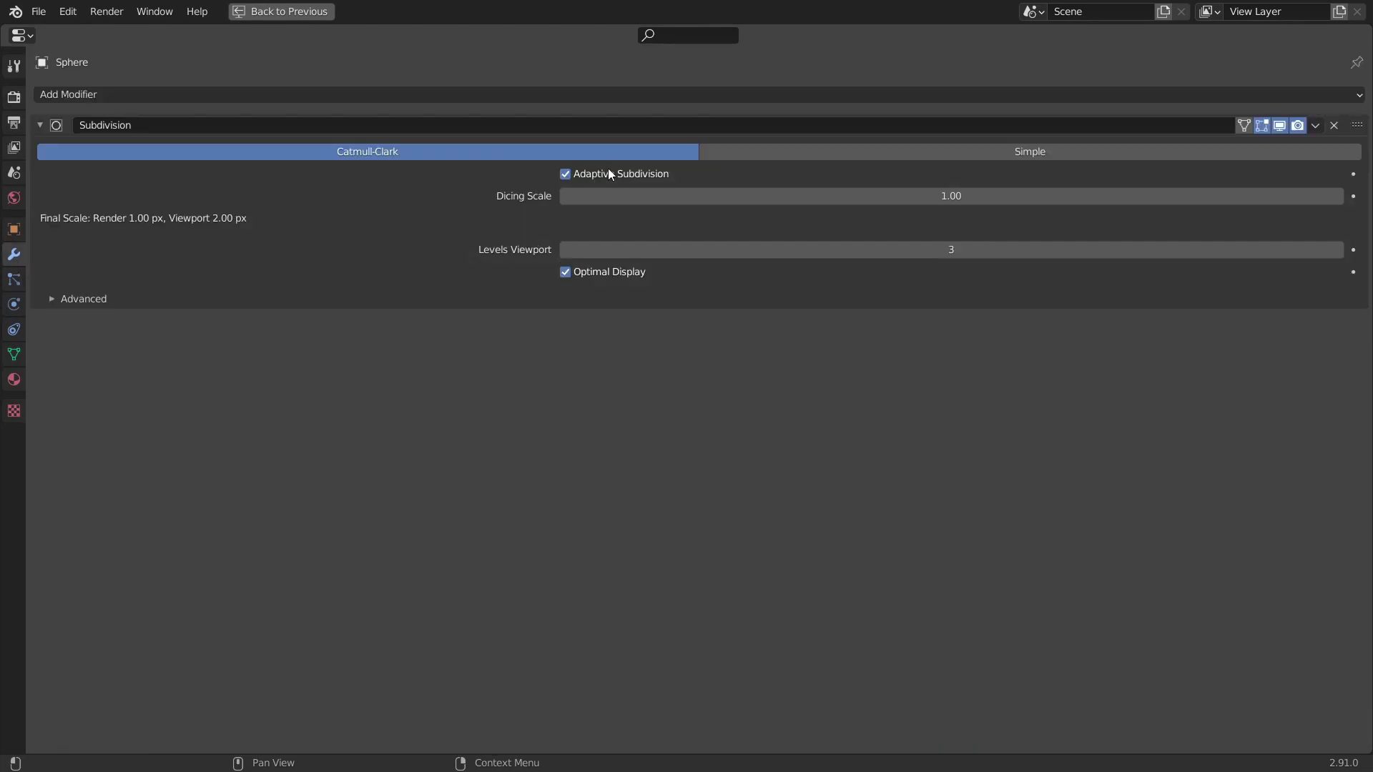
key("ctrl+space")
Preview the Example 3 Bricks No variation output on the sphere and switch back to the Example 2 output.
scroll(947, 401, "down", 9)
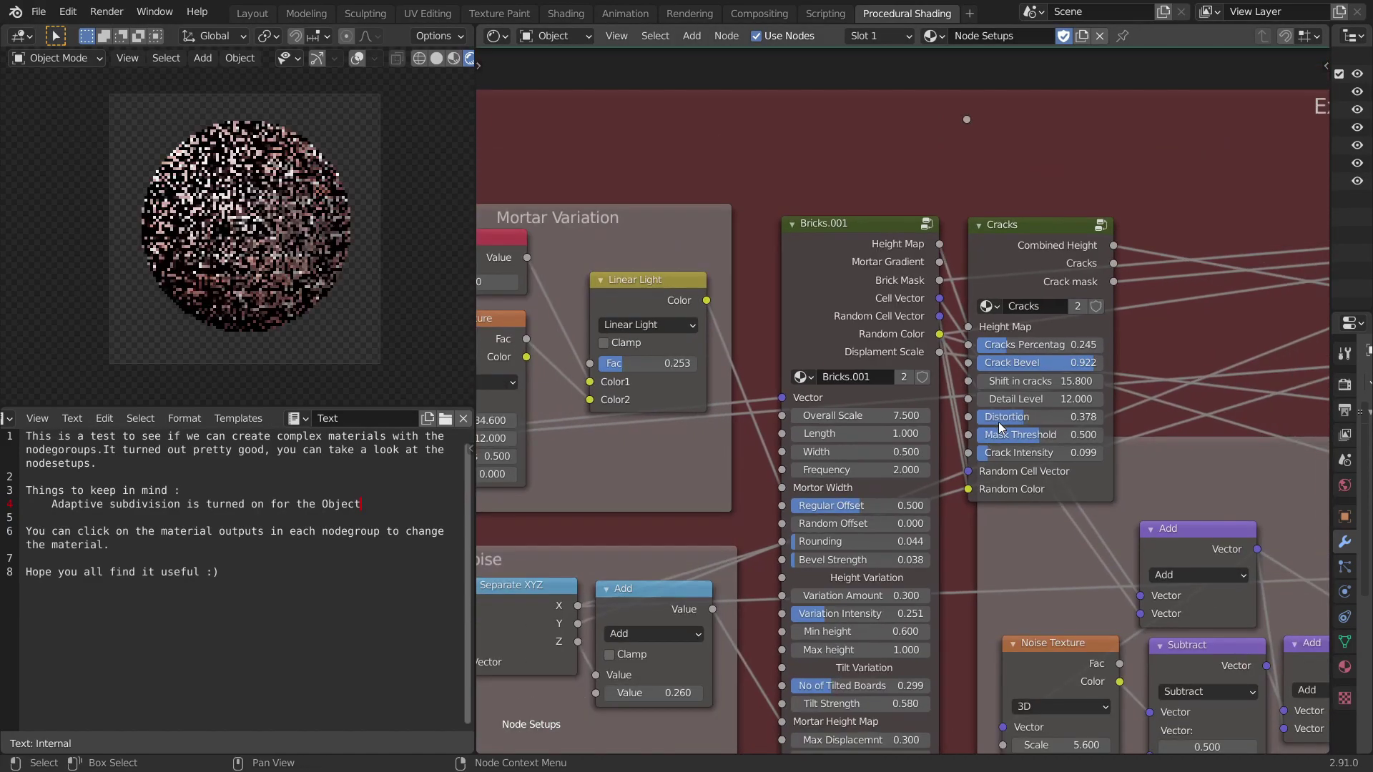
scroll(998, 422, "down", 5)
scroll(1117, 388, "up", 4)
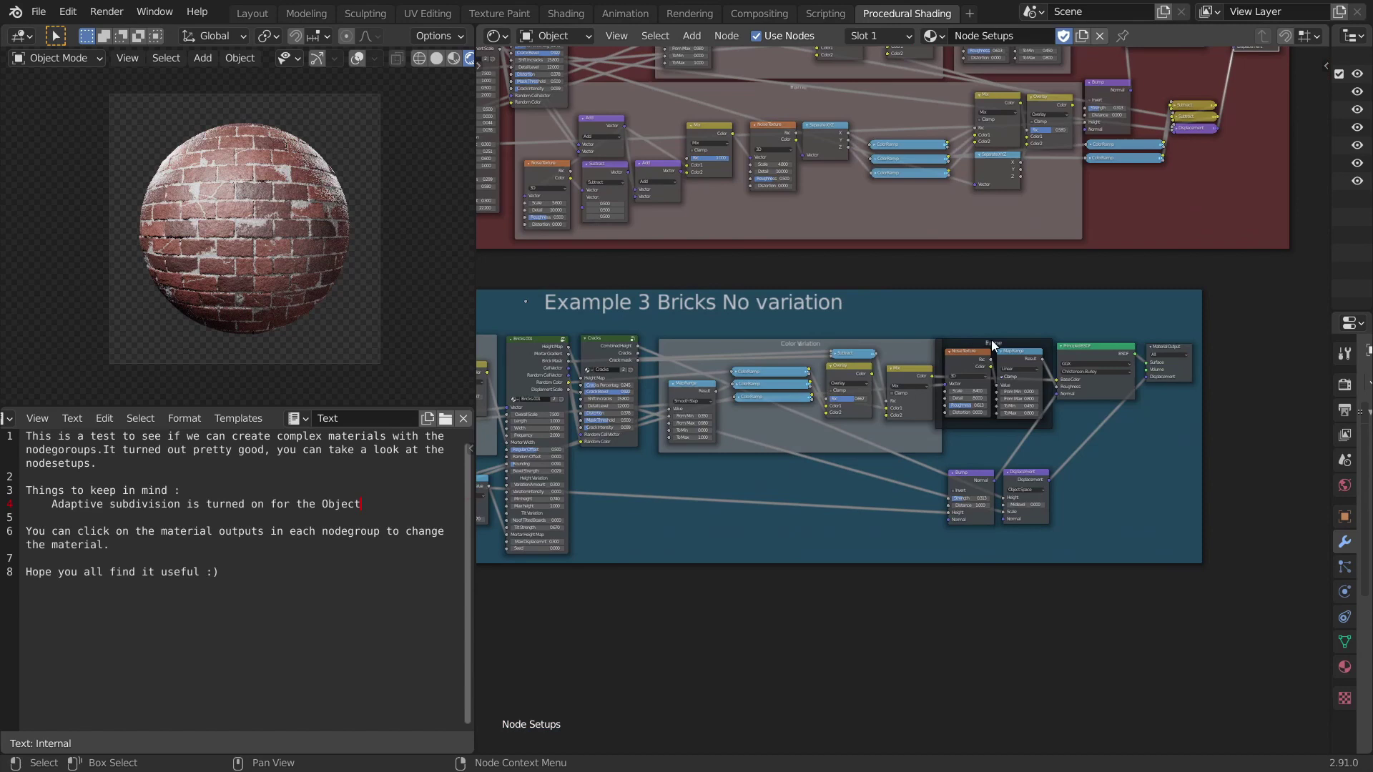
left_click(1169, 370)
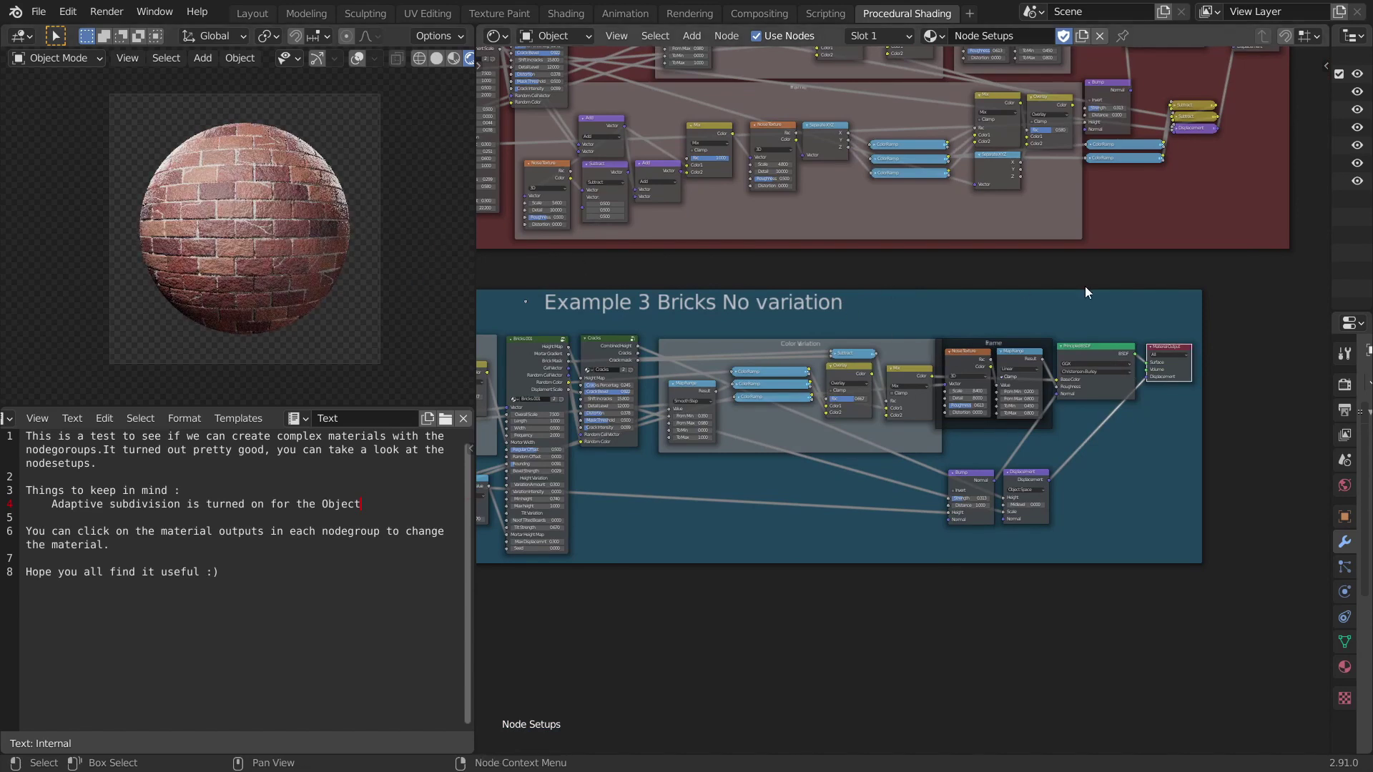
middle_click_drag(1137, 293, 1094, 543)
left_click(1226, 302)
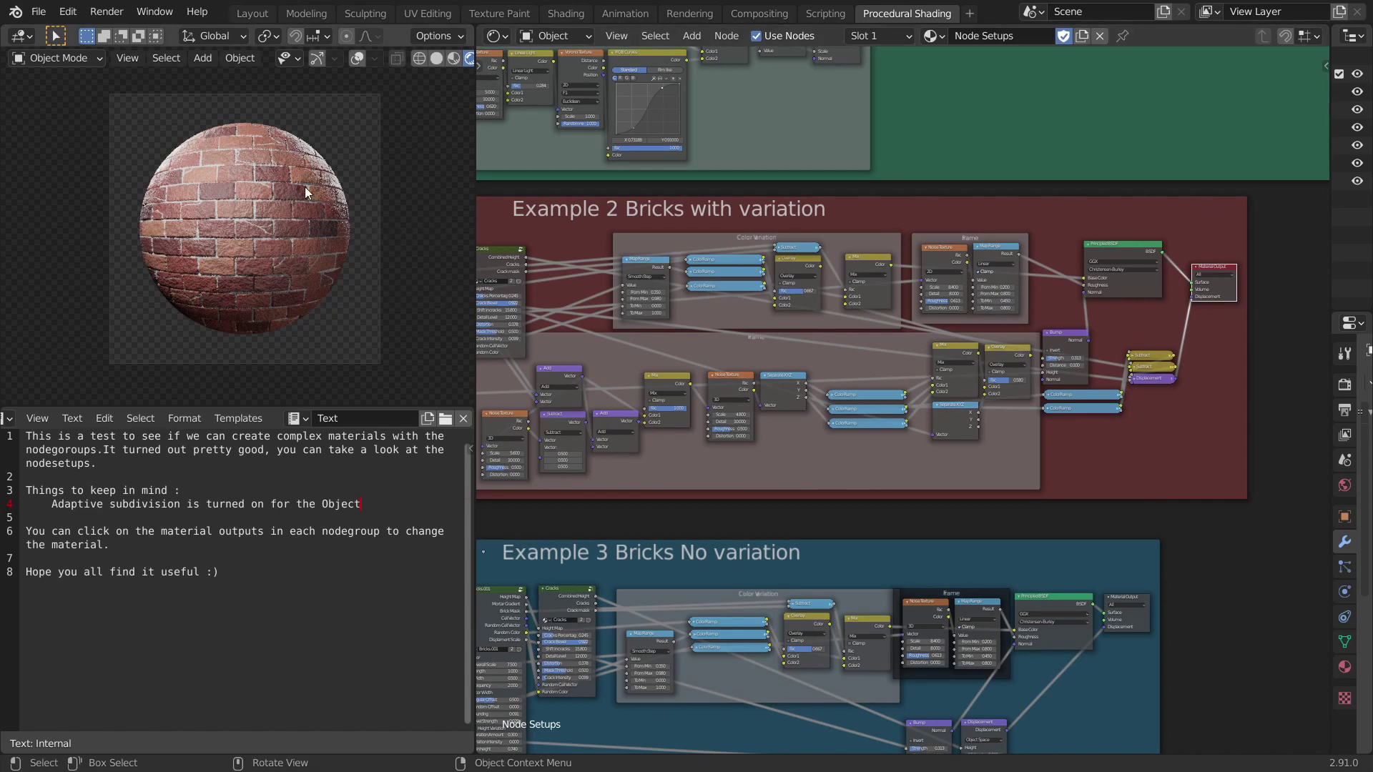
scroll(820, 213, "down", 4)
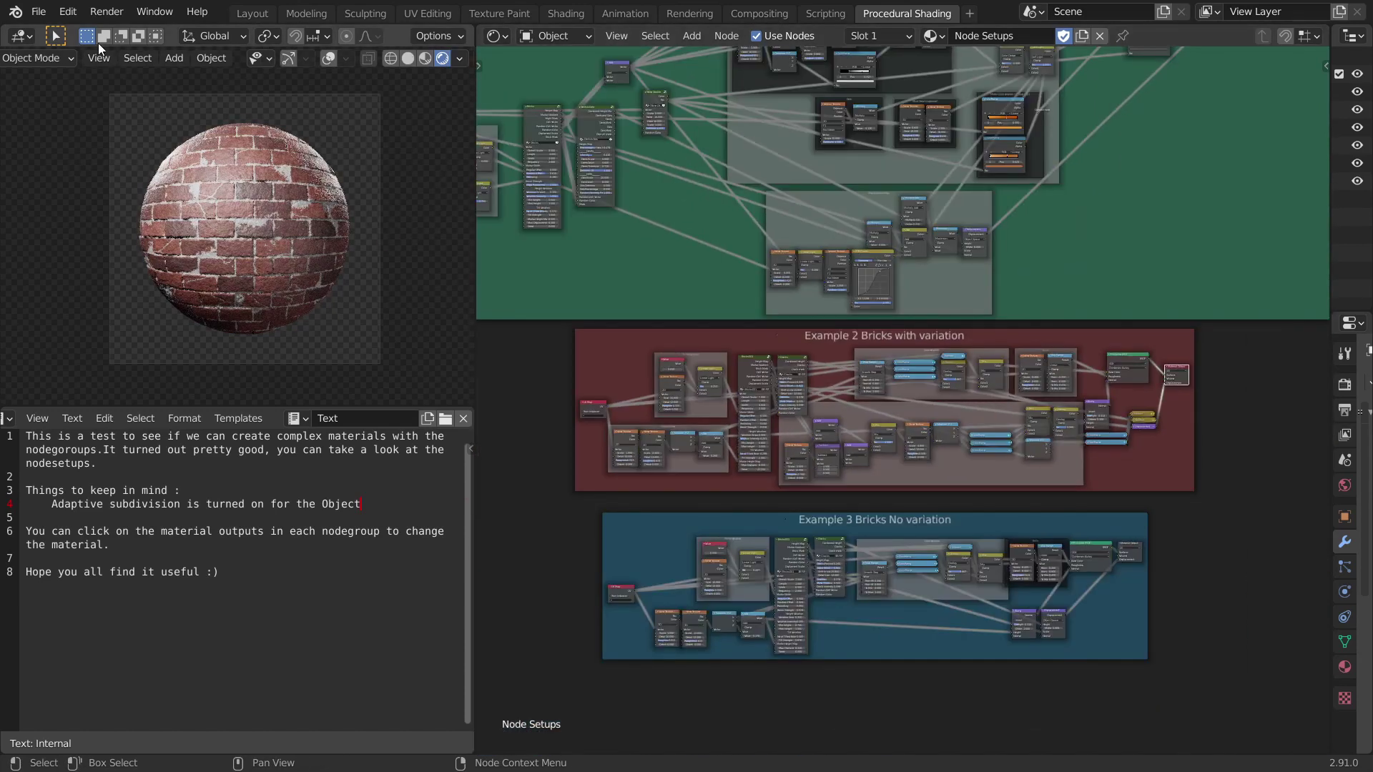
Open the recent Advanced_Tile_Generators file without saving the changes to the sandstone and brick demo.
left_click(38, 12)
mouse_move(75, 66)
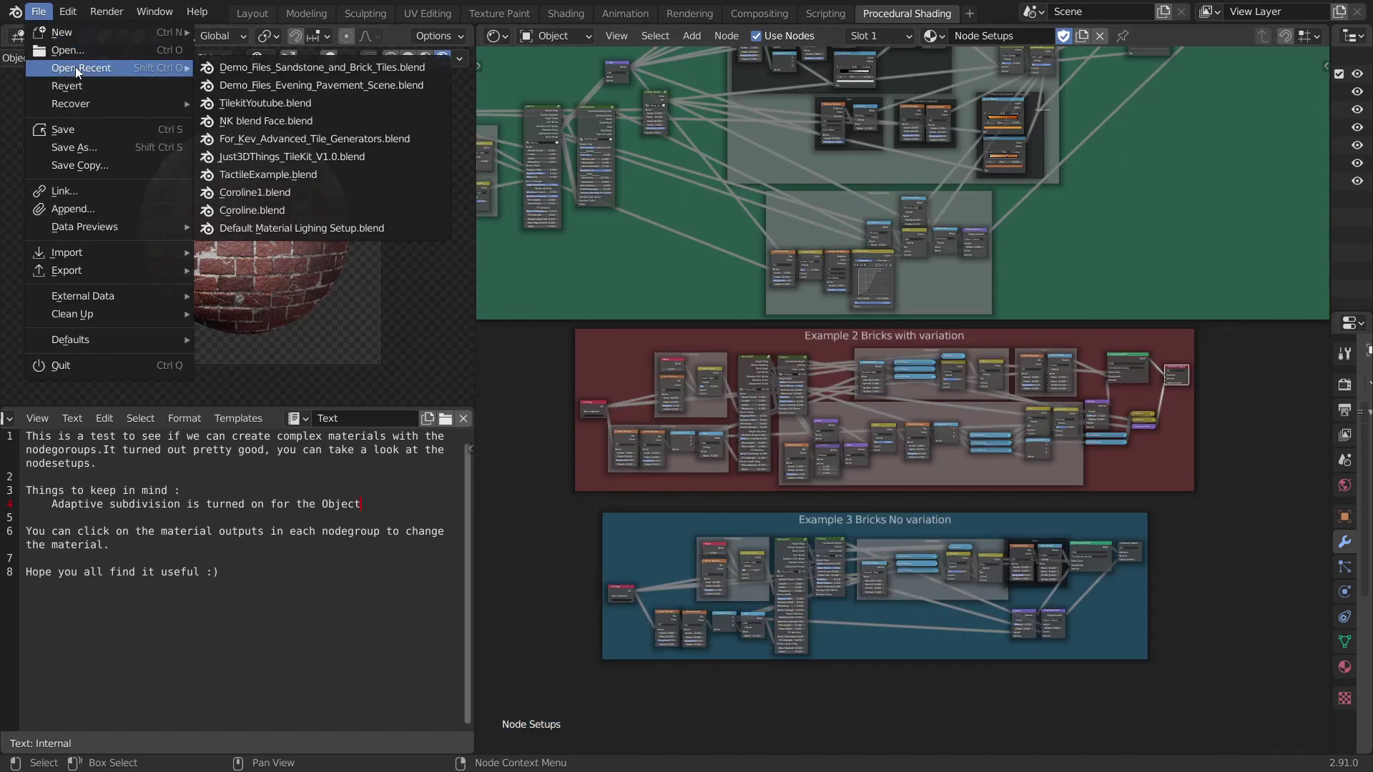
left_click(255, 138)
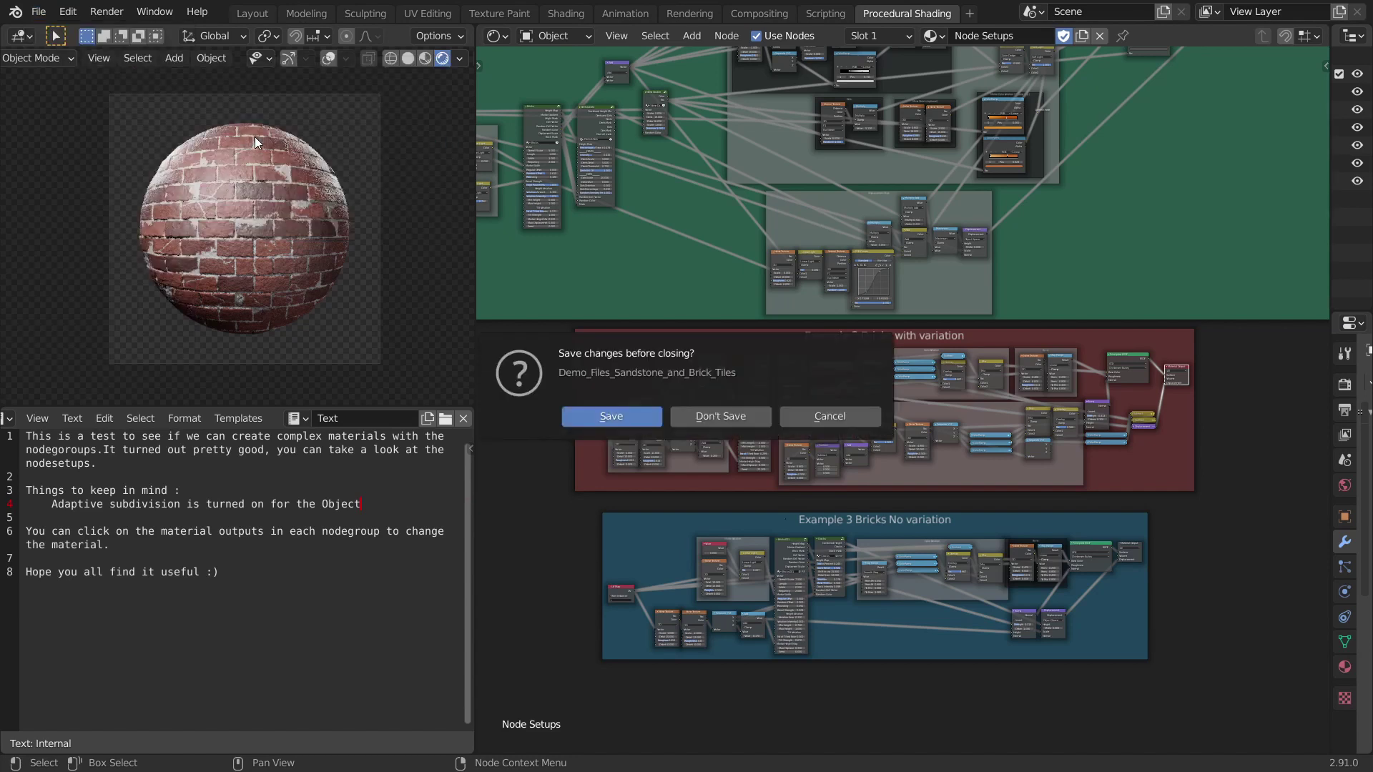
left_click(739, 415)
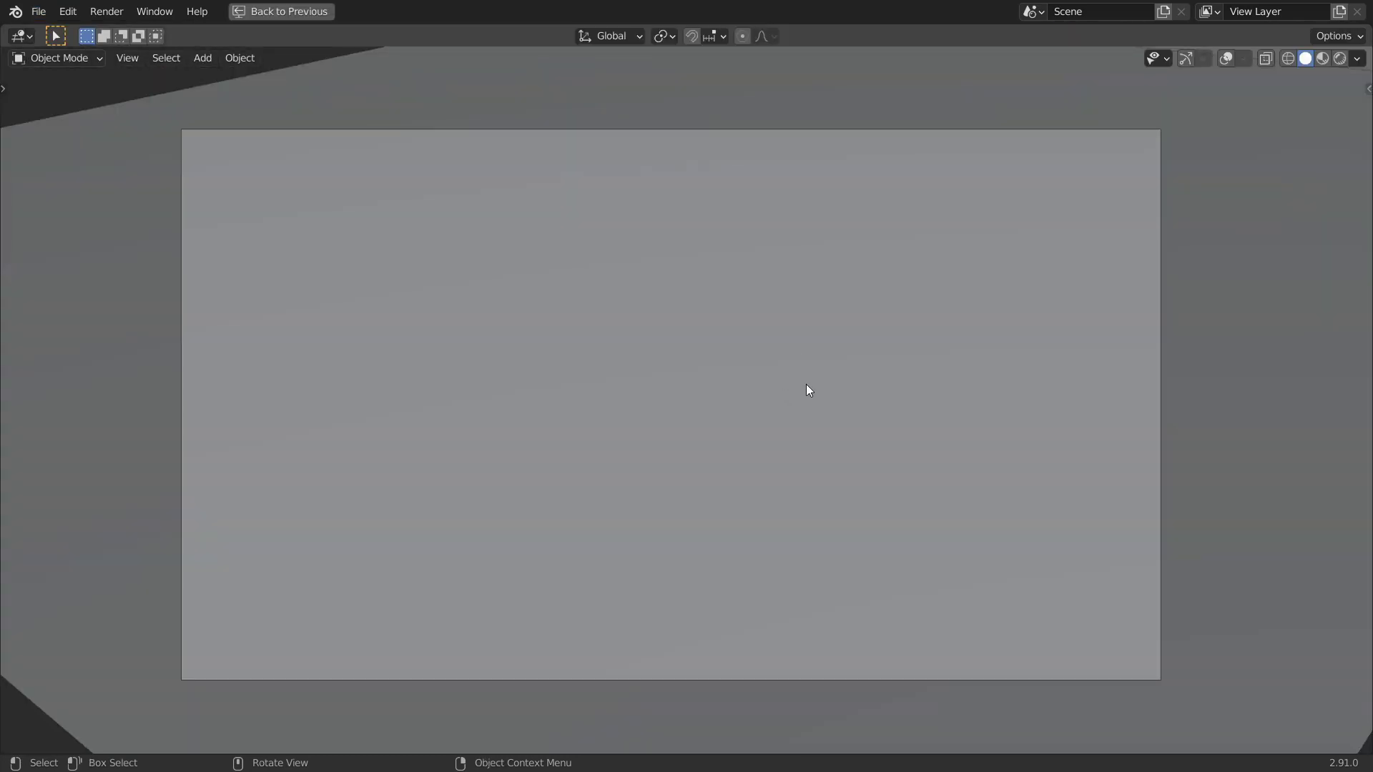
Show the tile scene in Rendered shading and select the floor in the restored split layout to display its Node setups material.
key("z")
left_click(736, 420)
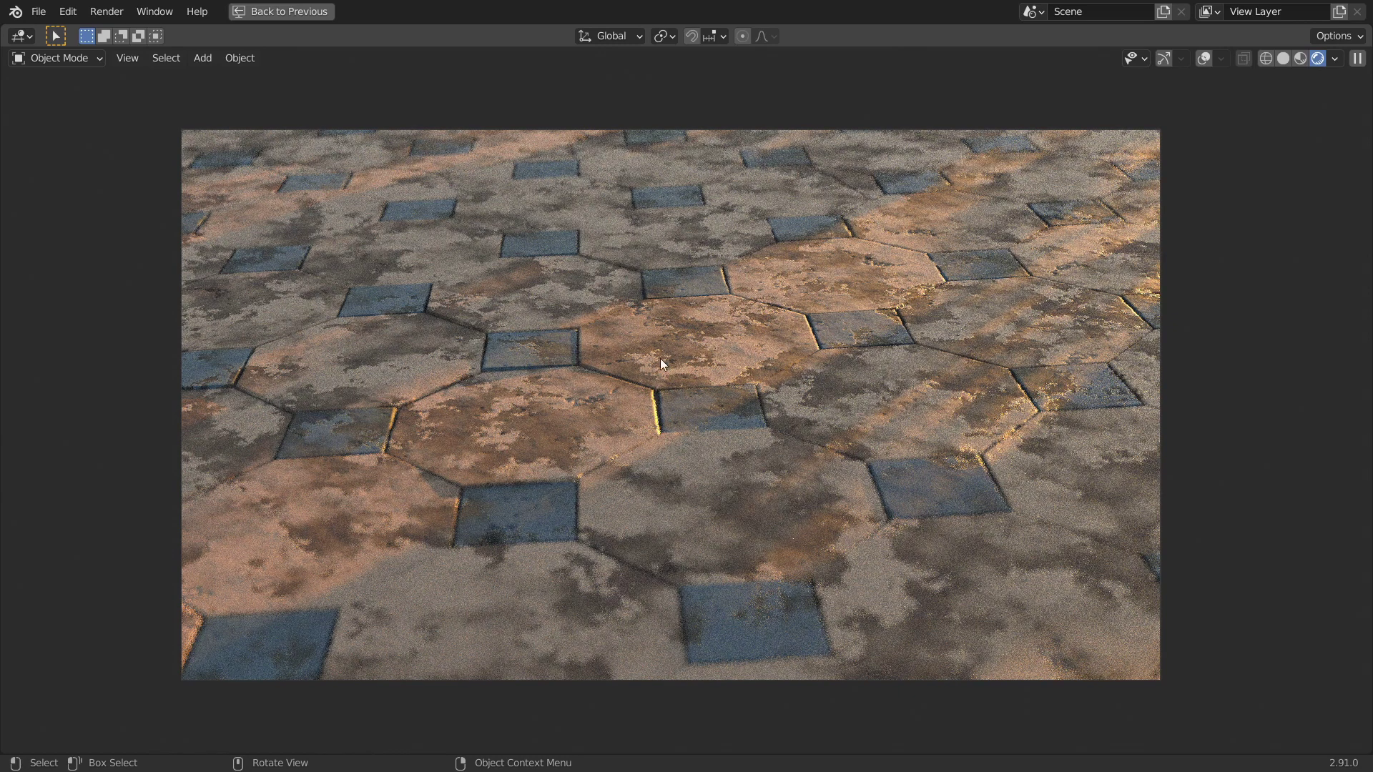
key("ctrl+space")
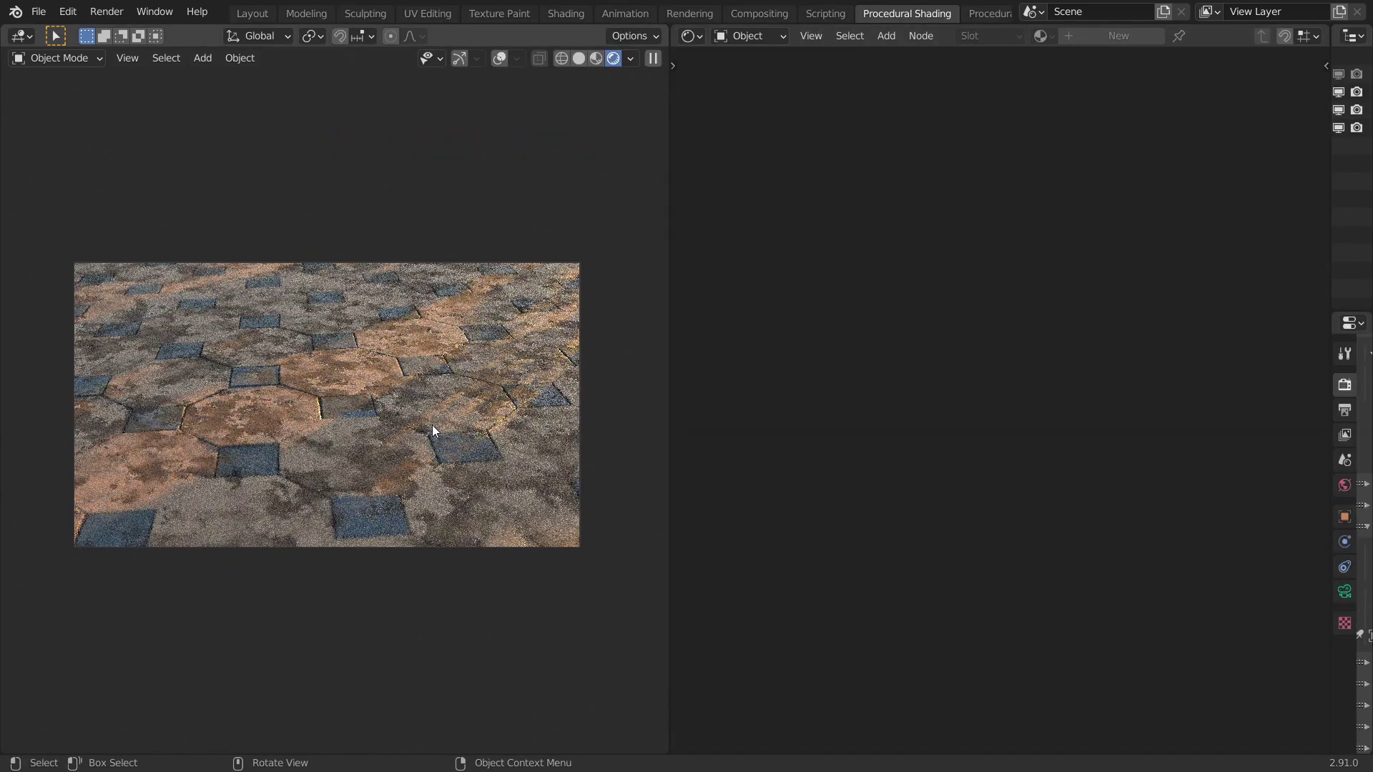
left_click(432, 425)
Examine the floor material's nodes from the Details and Color Variation frames through to the Principled BSDF and Material Output.
middle_click_drag(1009, 411, 1001, 691, "ctrl")
middle_click_drag(1001, 690, 1079, 534, "ctrl")
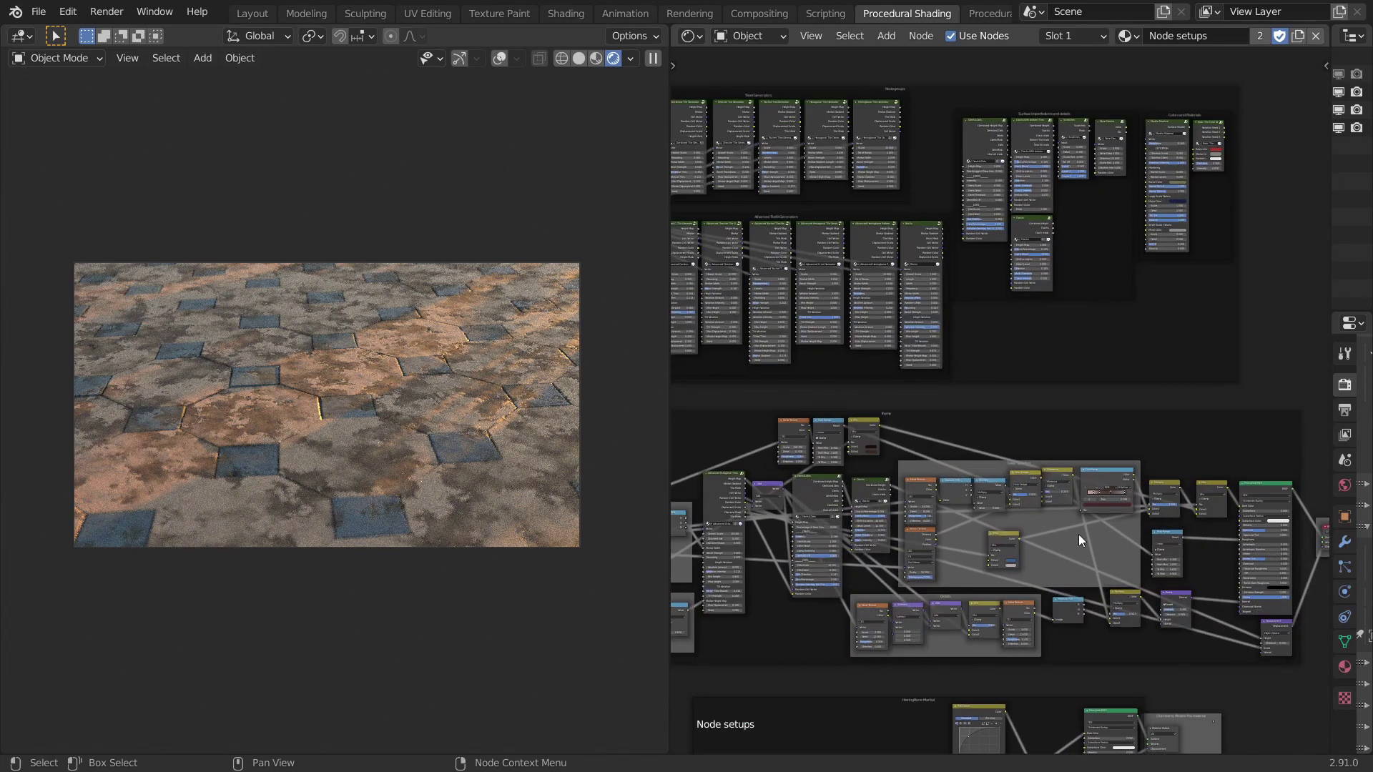
scroll(1079, 535, "up", 6)
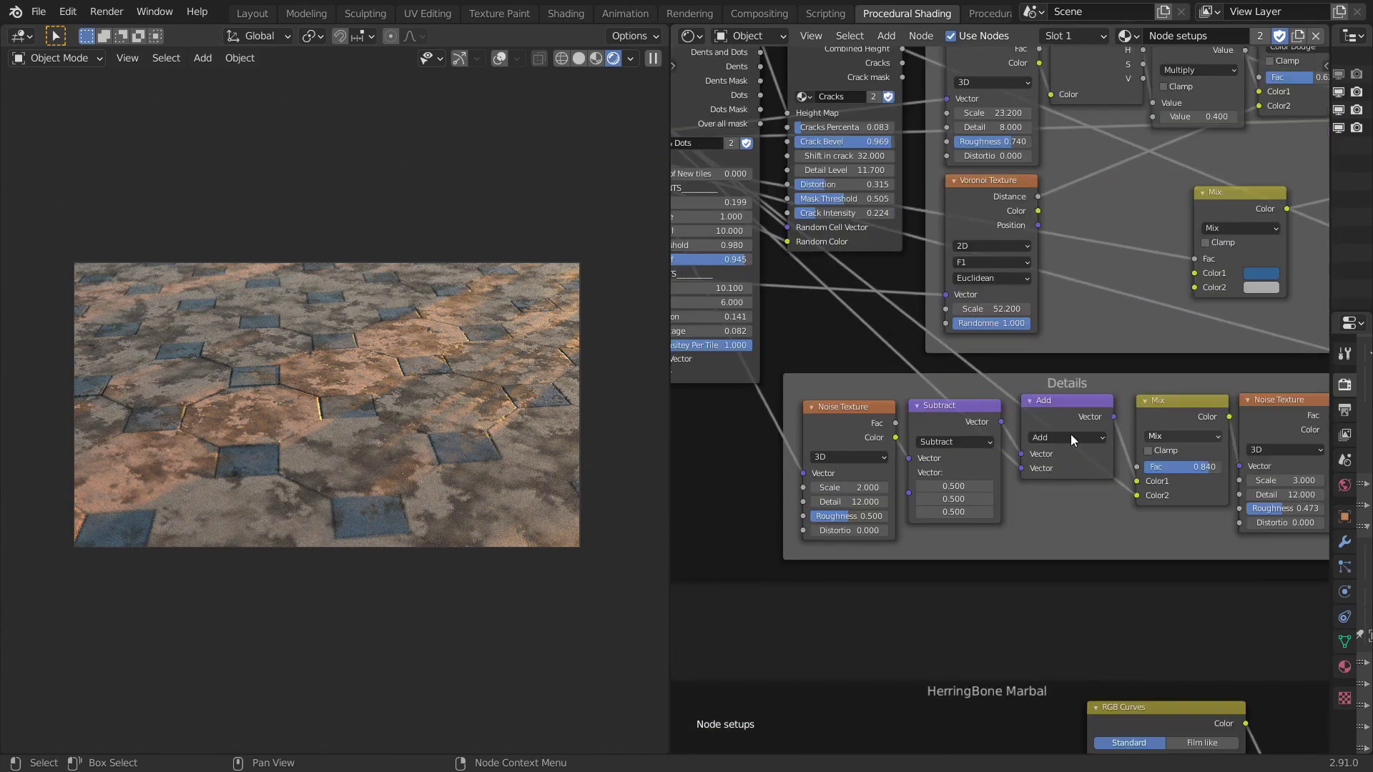
scroll(1070, 435, "up", 1)
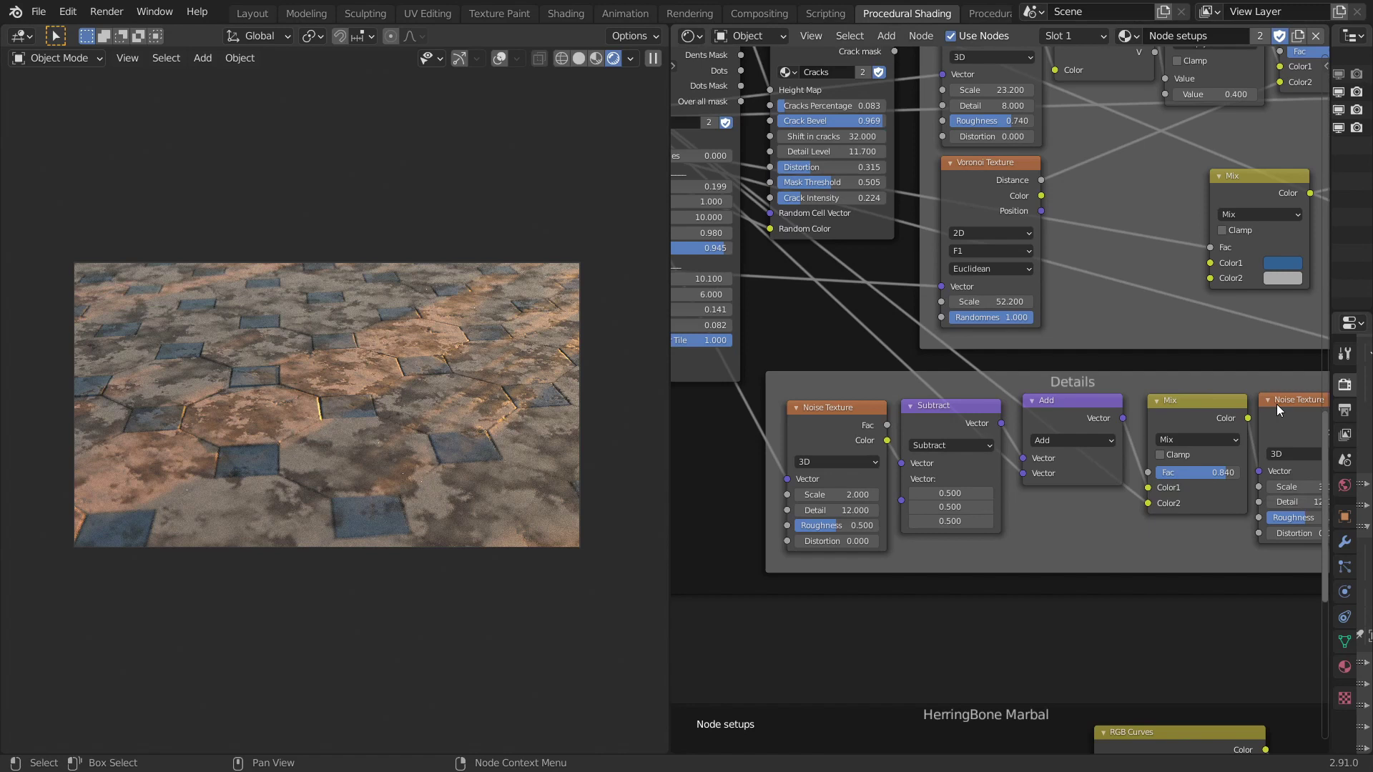
scroll(1215, 401, "down", 2)
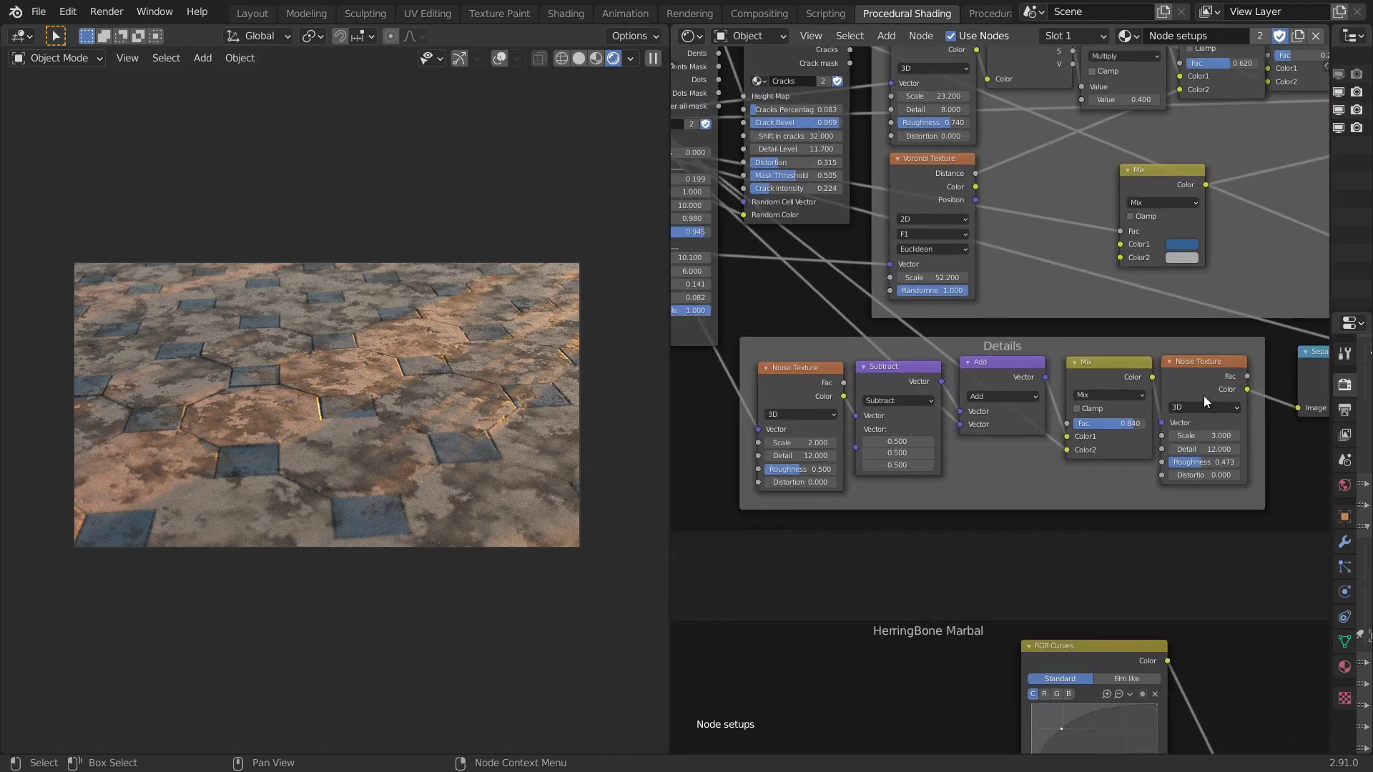
middle_click_drag(1074, 393, 1075, 590)
middle_click_drag(1209, 501, 962, 597)
middle_click_drag(1105, 434, 980, 457)
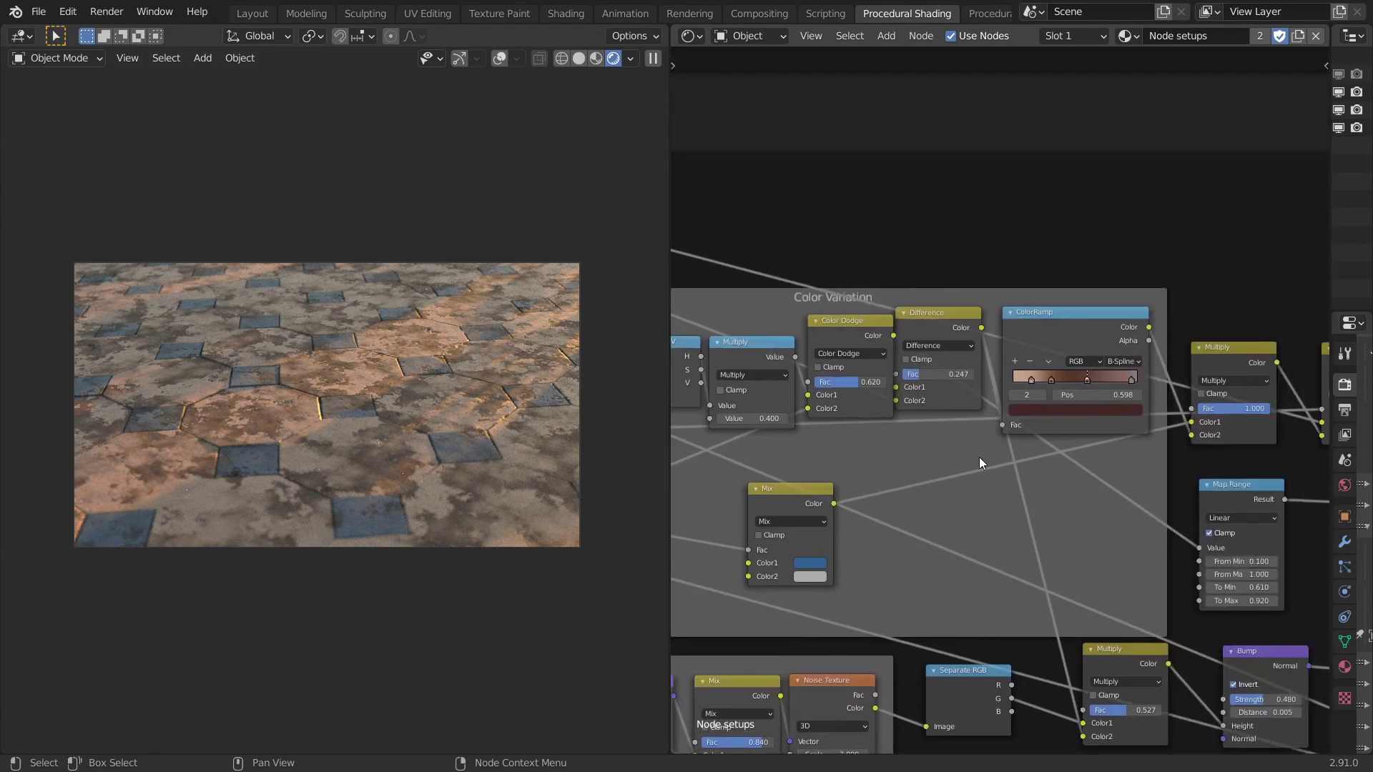
middle_click_drag(1130, 432, 772, 401)
middle_click_drag(923, 396, 639, 400)
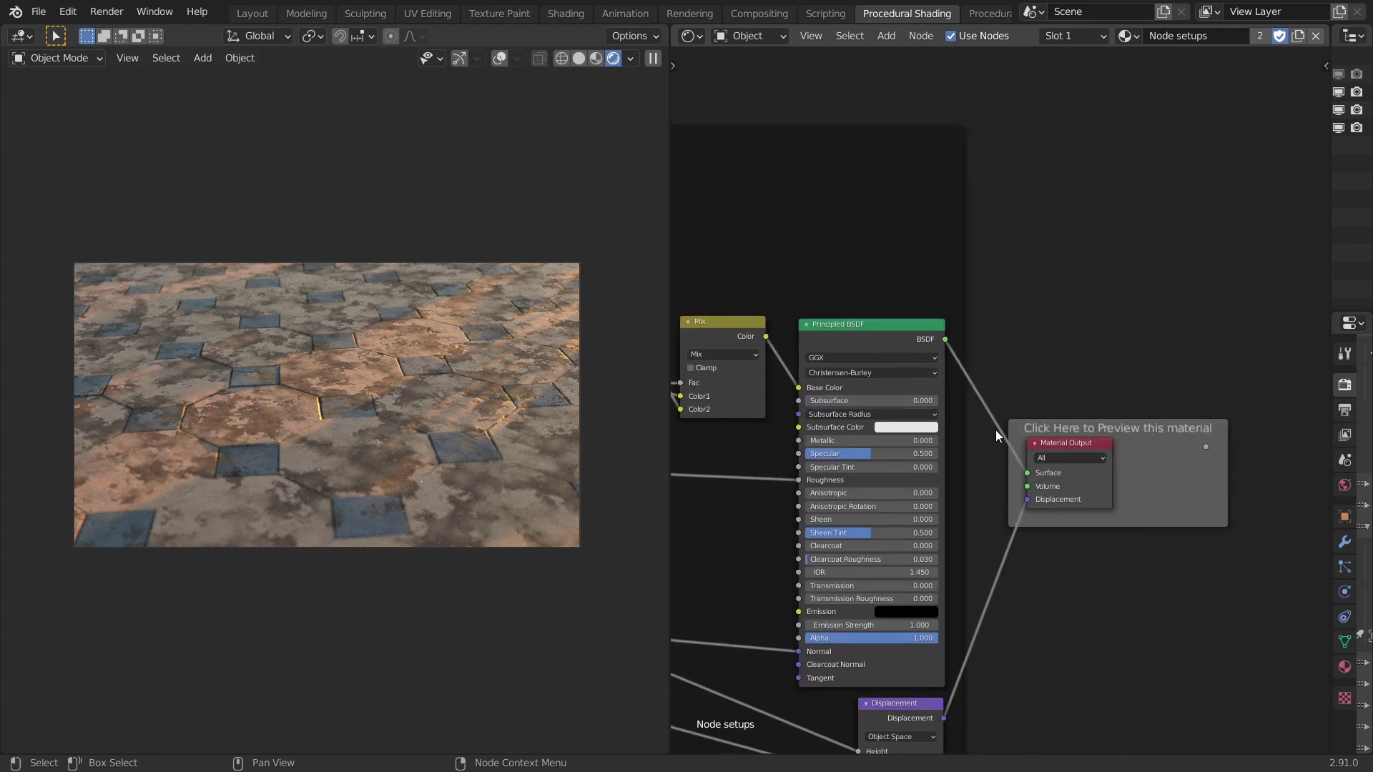
Look over the whole Node setups tree and check which scene object carries the TREE057ALPHA material before returning to the floor material.
middle_click_drag(984, 330, 1175, 253)
scroll(1065, 296, "down", 5)
middle_click_drag(1049, 305, 976, 303)
scroll(976, 303, "down", 6)
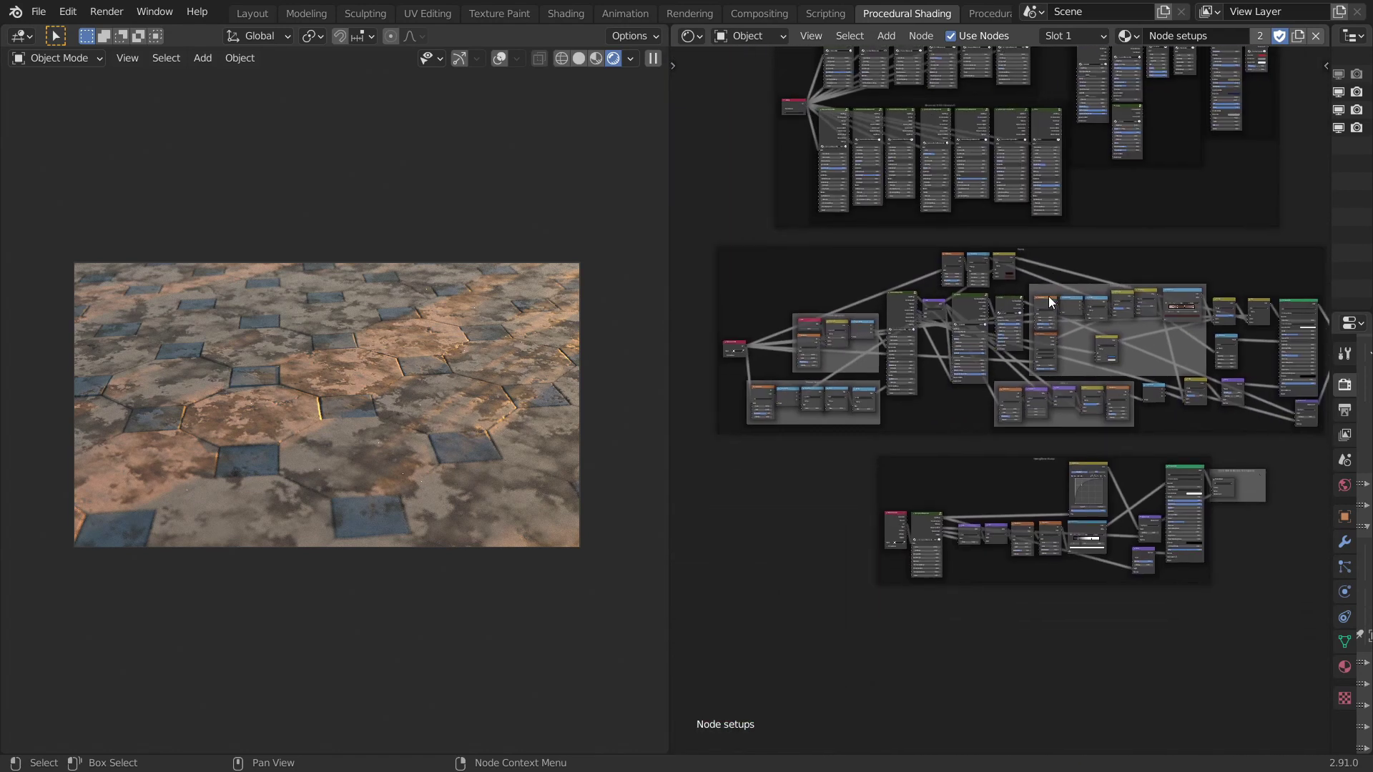
left_click(489, 306)
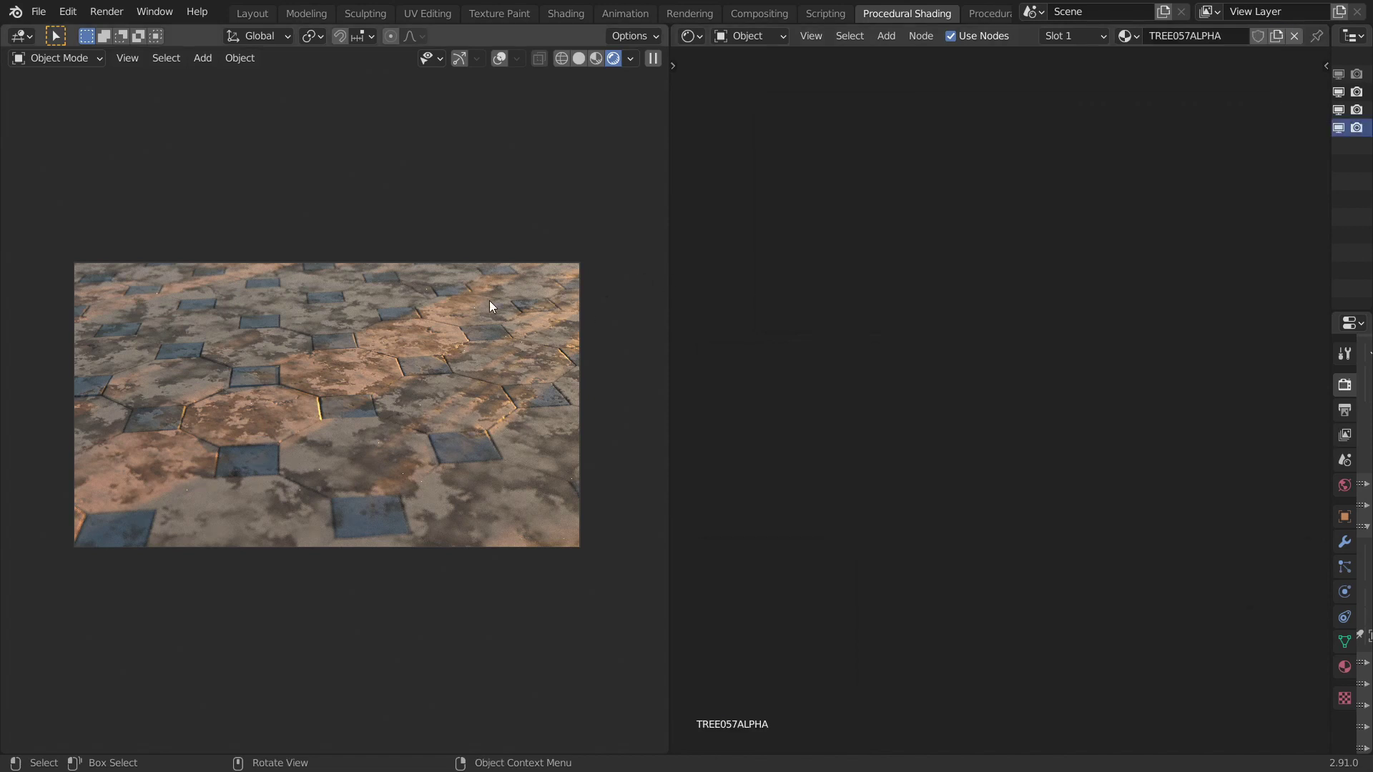
left_click(615, 282)
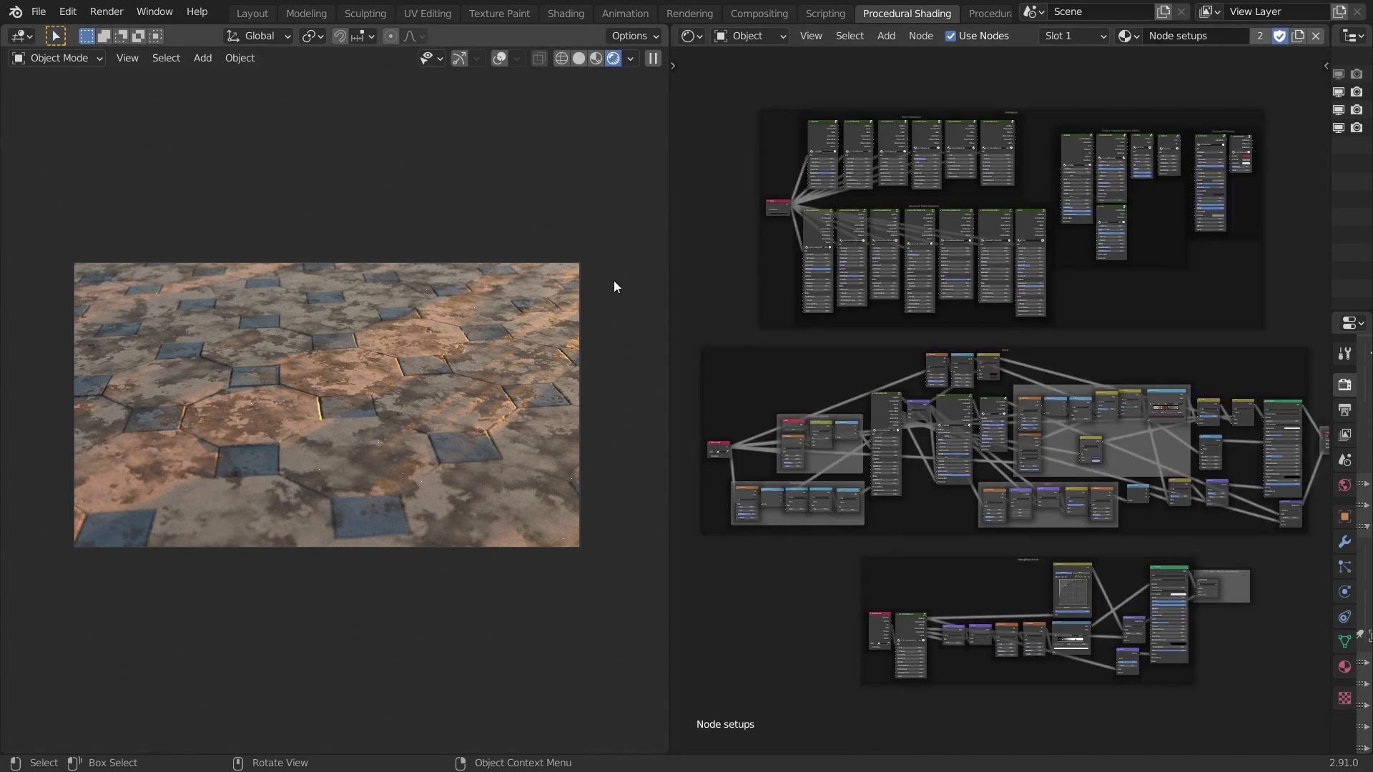